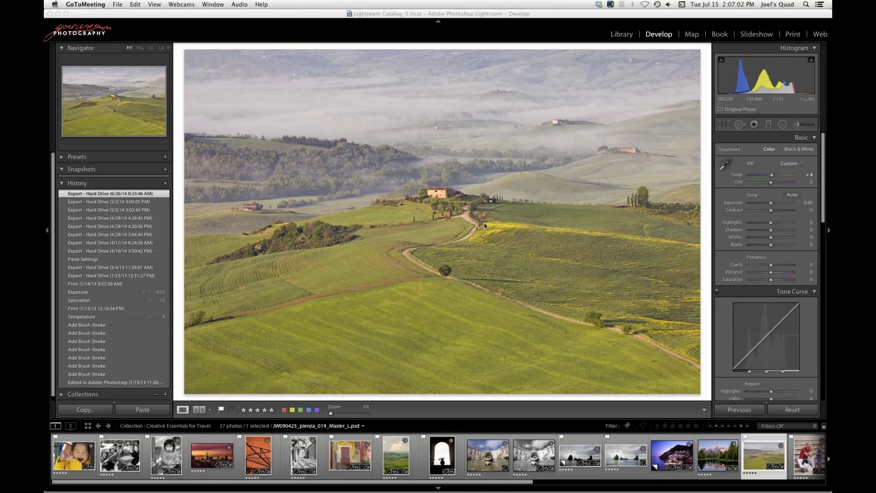
- Collapse the edit history and expand the list of develop presets
{"action": "left_click", "coordinate": [74, 183]}
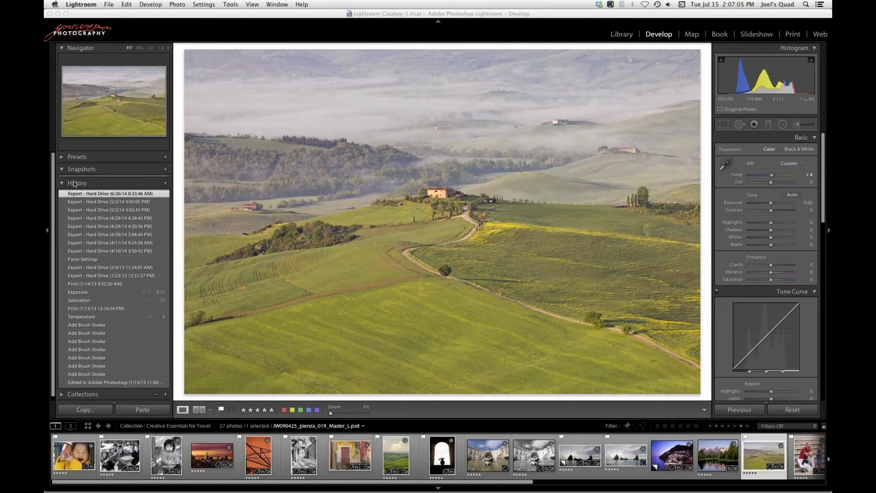
{"action": "left_click", "coordinate": [76, 158]}
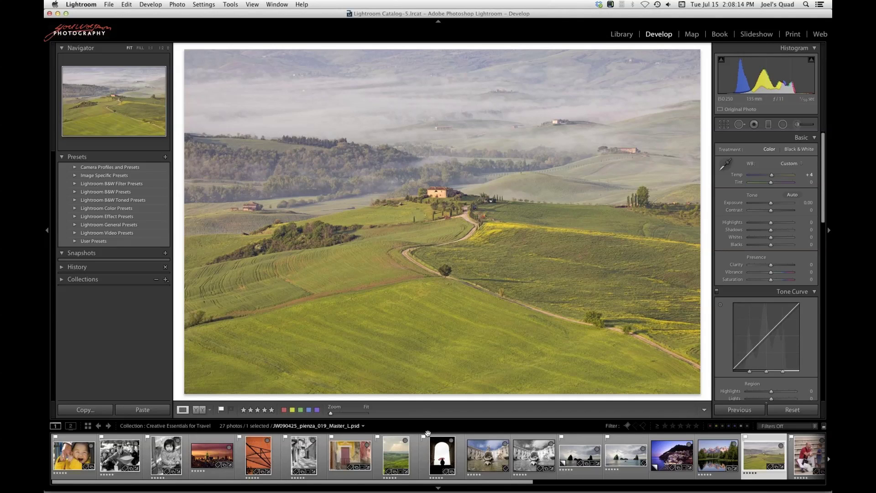
- Select the archway umbrella photo together with the yellow-flower landscape photo and open both in Adobe Photoshop CC 2014
{"action": "left_click", "coordinate": [439, 455]}
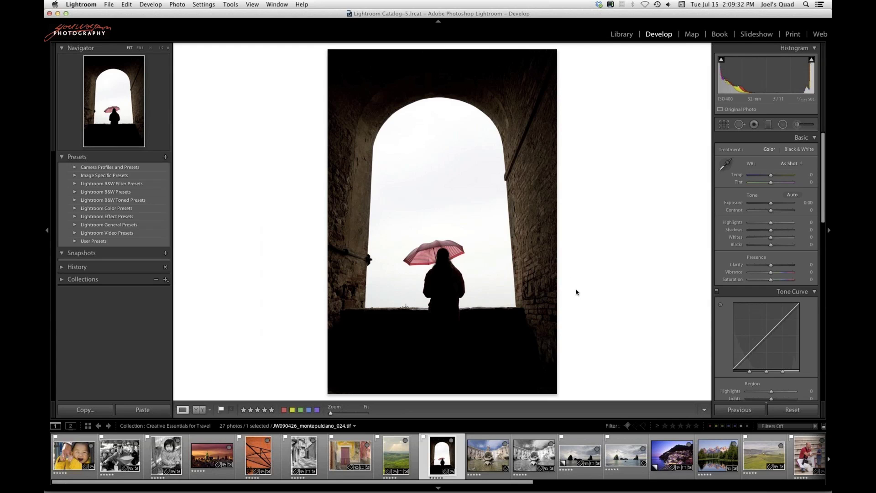
{"action": "left_click", "coordinate": [398, 453]}
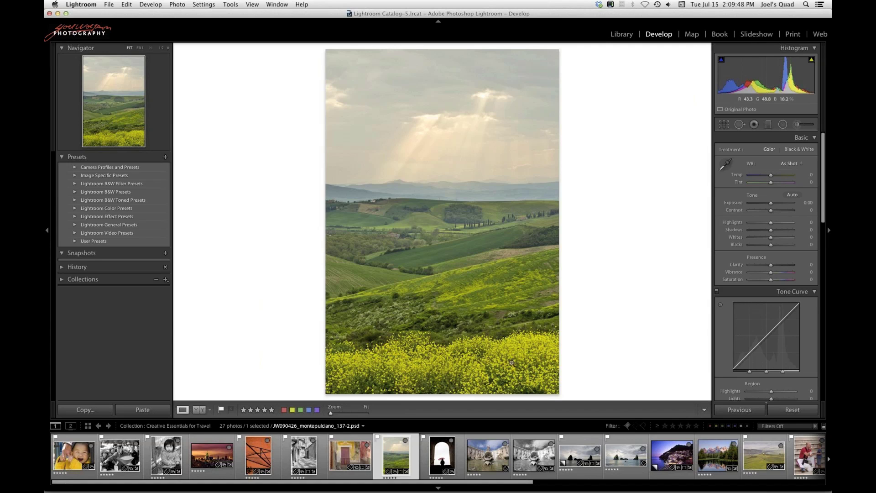
{"action": "left_click", "coordinate": [438, 455]}
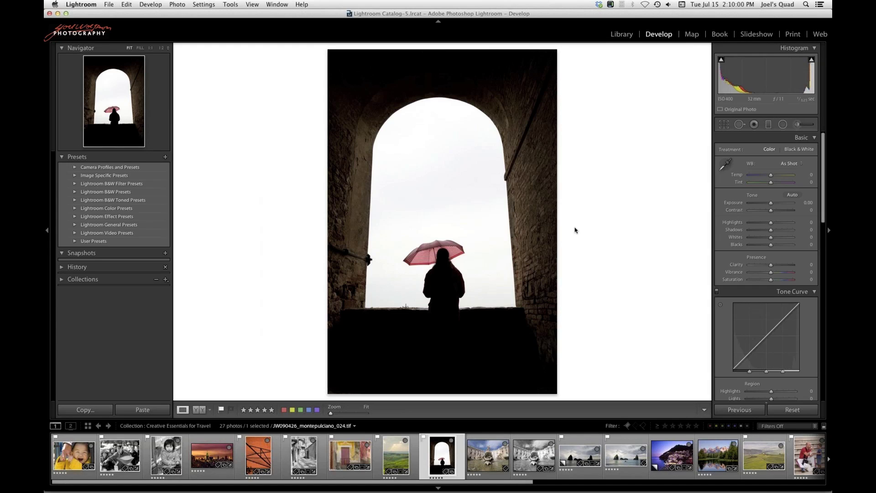
{"action": "left_click", "coordinate": [392, 458], "text": "super"}
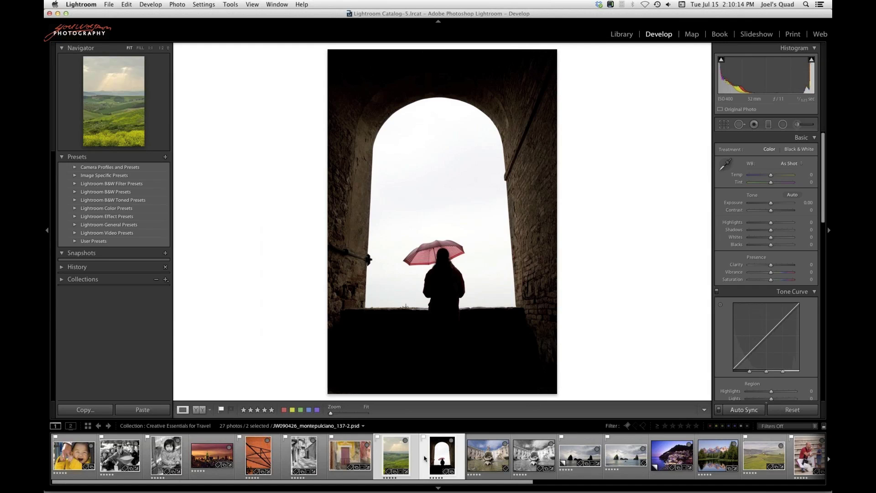
{"action": "left_click", "coordinate": [176, 4]}
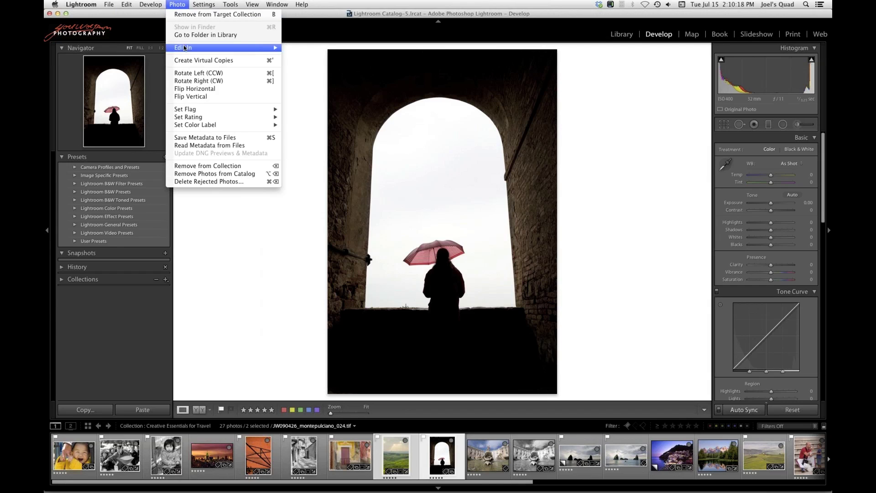
{"action": "mouse_move", "coordinate": [184, 49]}
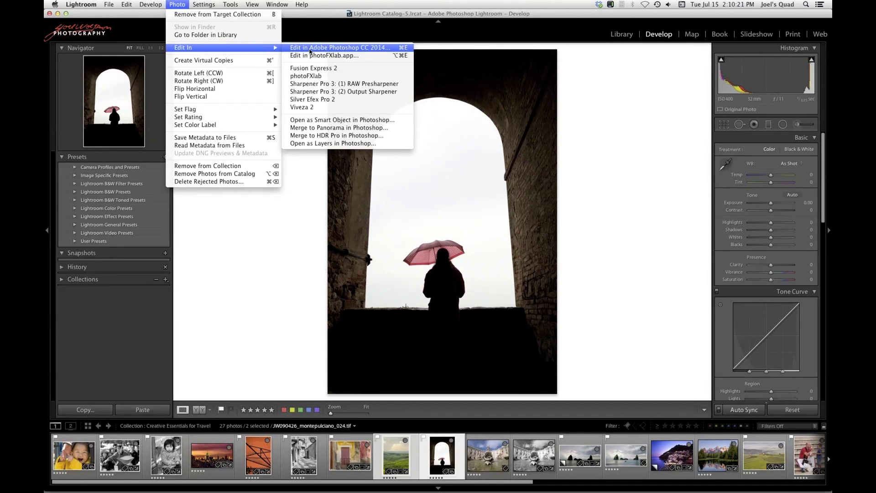
{"action": "left_click", "coordinate": [310, 49]}
{"action": "left_click", "coordinate": [494, 309]}
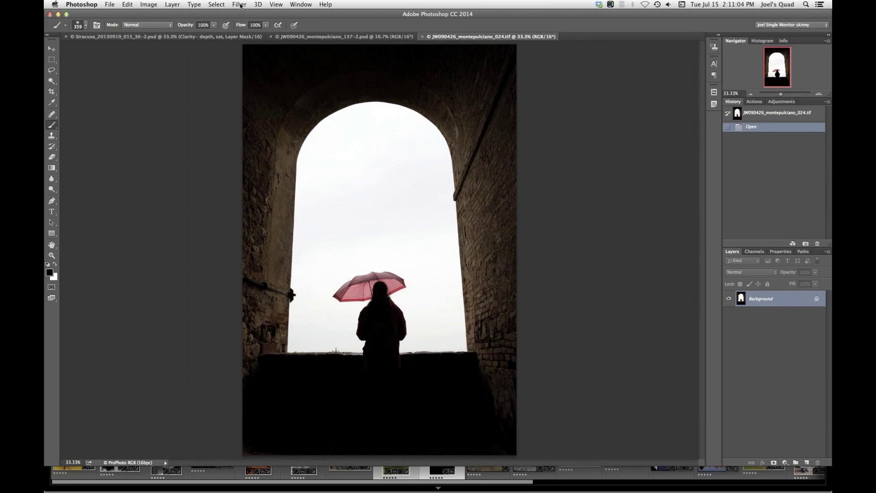
- Launch the Topaz ReMask 4 filter on the archway umbrella photo
{"action": "left_click", "coordinate": [239, 5]}
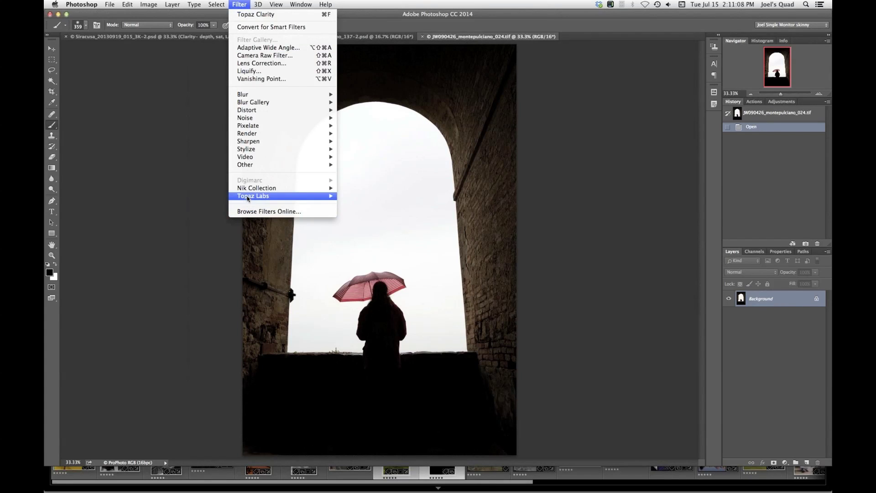
{"action": "mouse_move", "coordinate": [249, 197]}
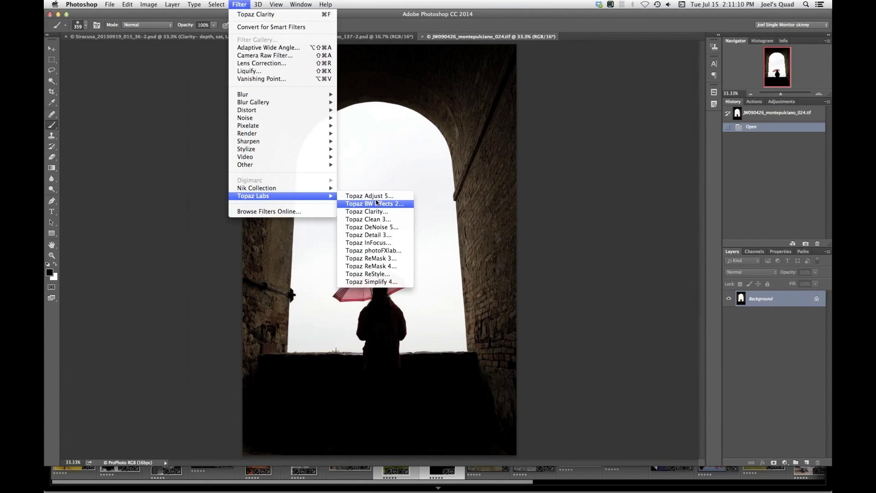
{"action": "left_click", "coordinate": [374, 268]}
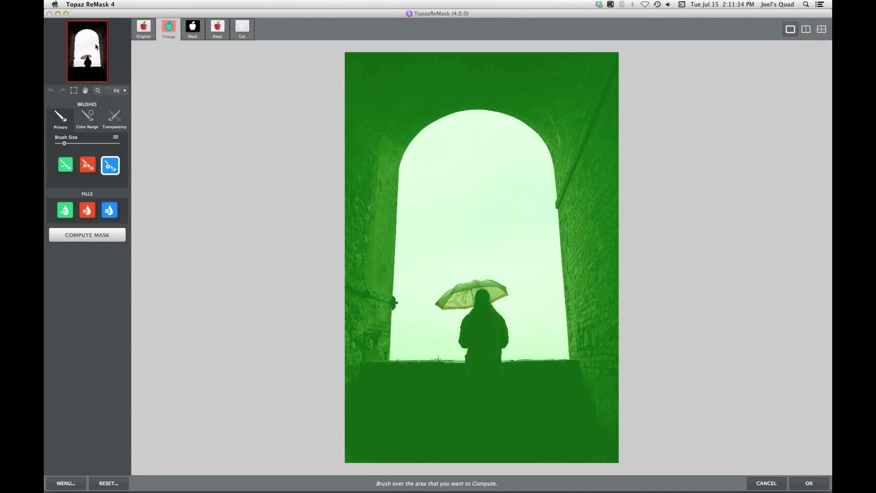
- Examine the zoom levels and the Primary, Color Range and Transparency brush options
{"action": "left_click", "coordinate": [97, 91]}
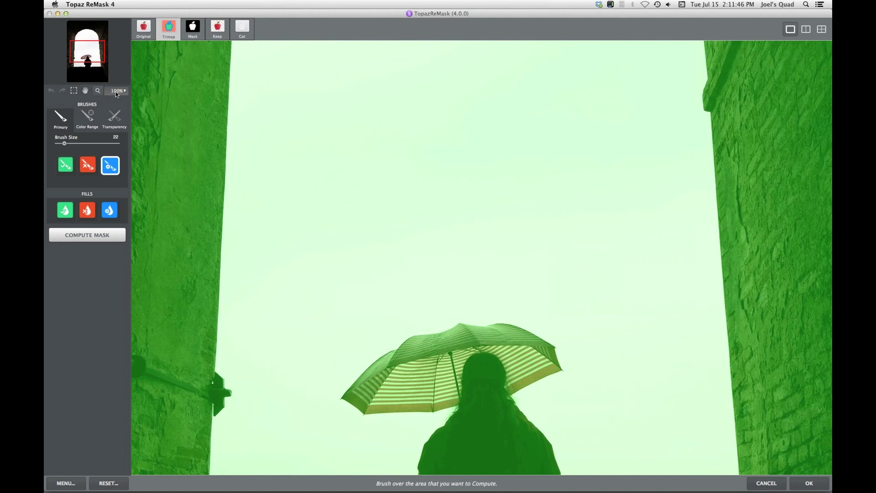
{"action": "left_click", "coordinate": [117, 93]}
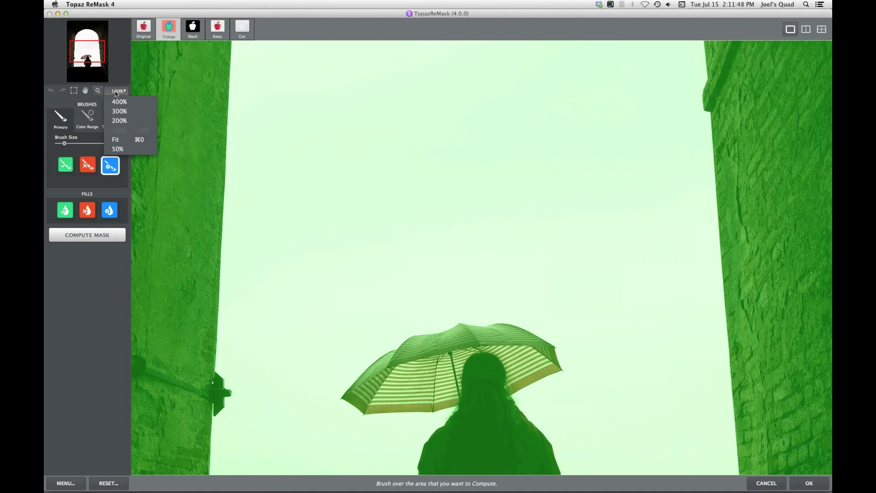
{"action": "left_click", "coordinate": [117, 93]}
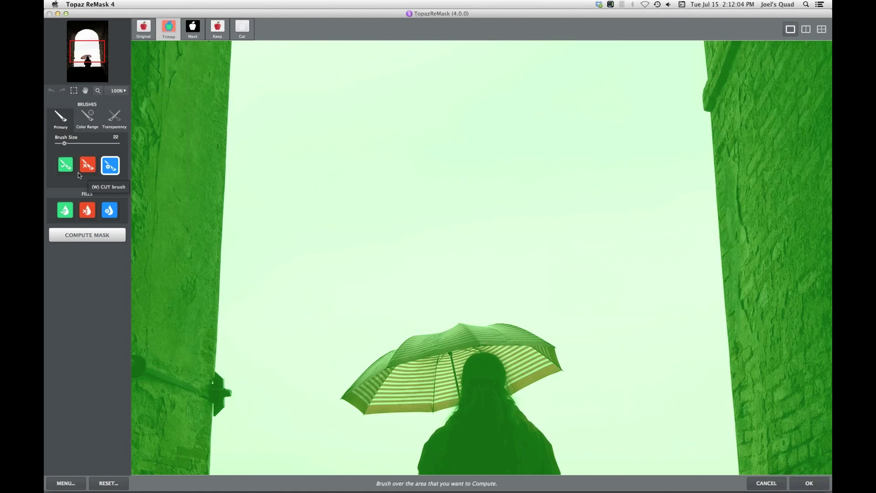
{"action": "left_click", "coordinate": [89, 122]}
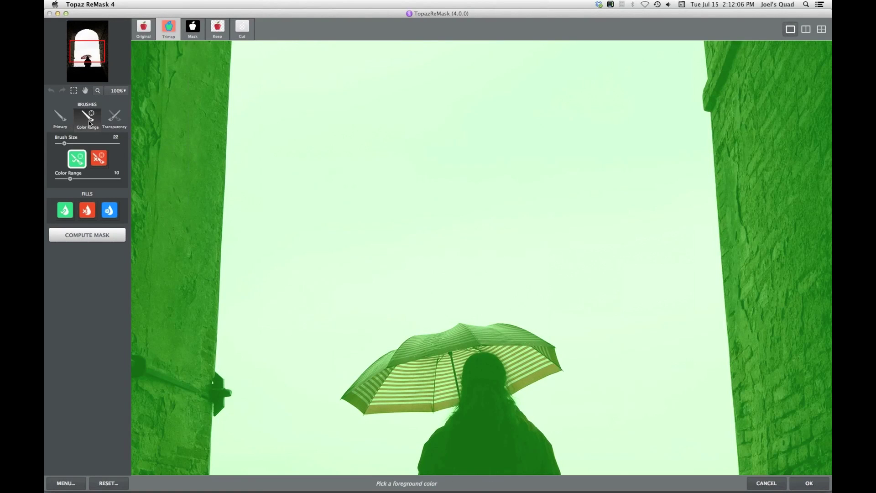
{"action": "left_click", "coordinate": [118, 121]}
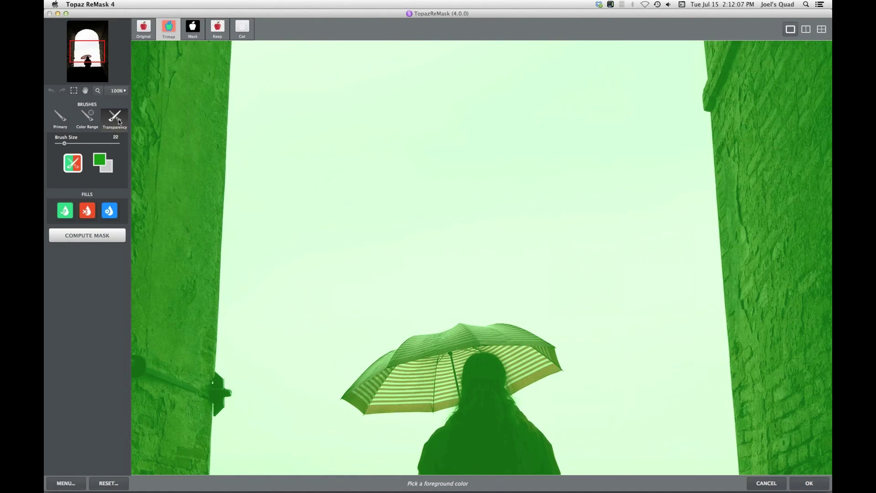
{"action": "left_click", "coordinate": [58, 119]}
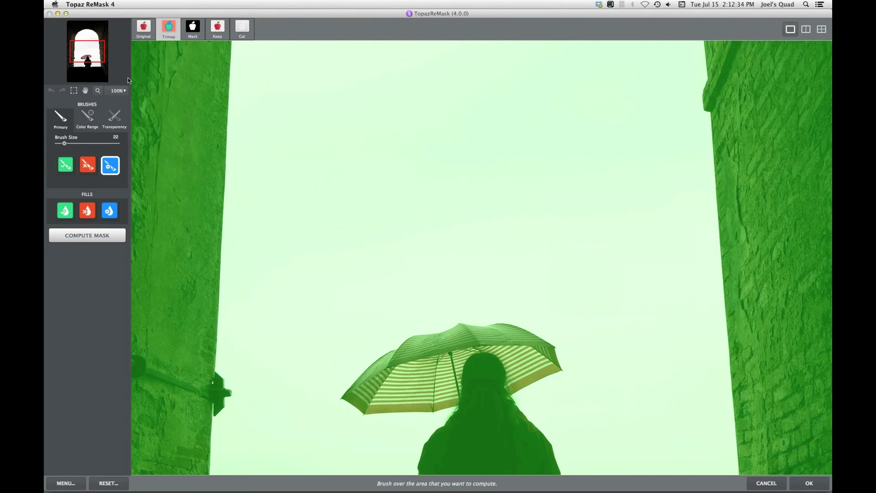
{"action": "left_click", "coordinate": [97, 91]}
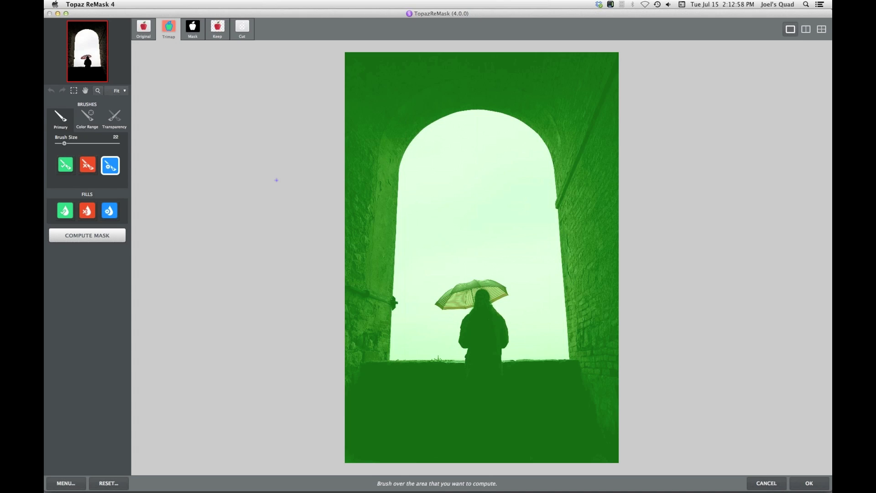
- Paint the Compute brush along the wall ledge and around the outline of the figure and umbrella, at 100% zoom
{"action": "left_click", "coordinate": [97, 90]}
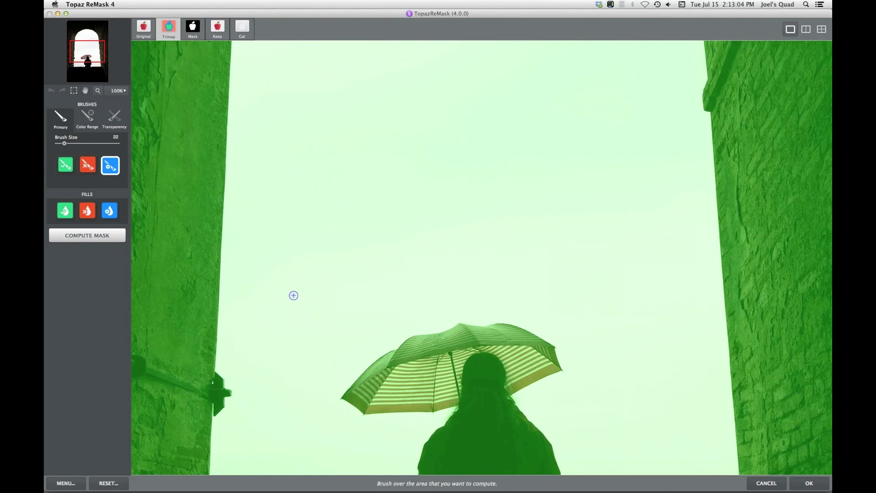
{"action": "key", "text": "space"}
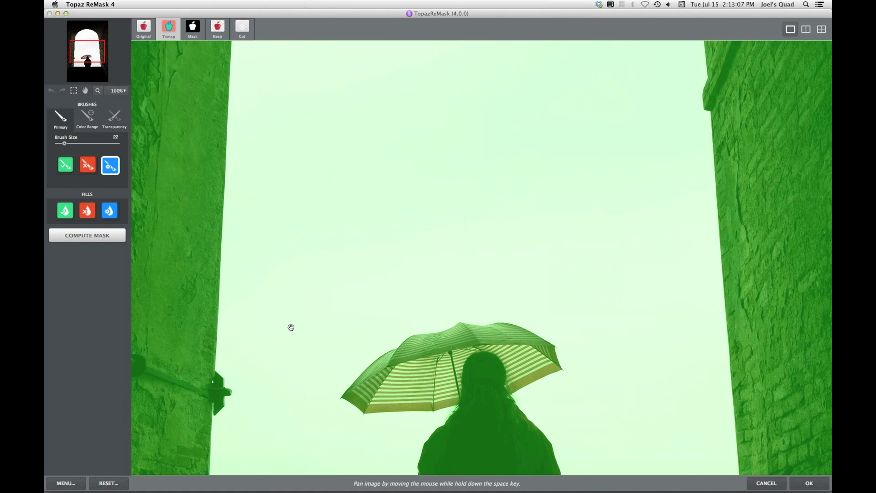
{"action": "left_click_drag", "start_coordinate": [291, 328], "coordinate": [330, 85]}
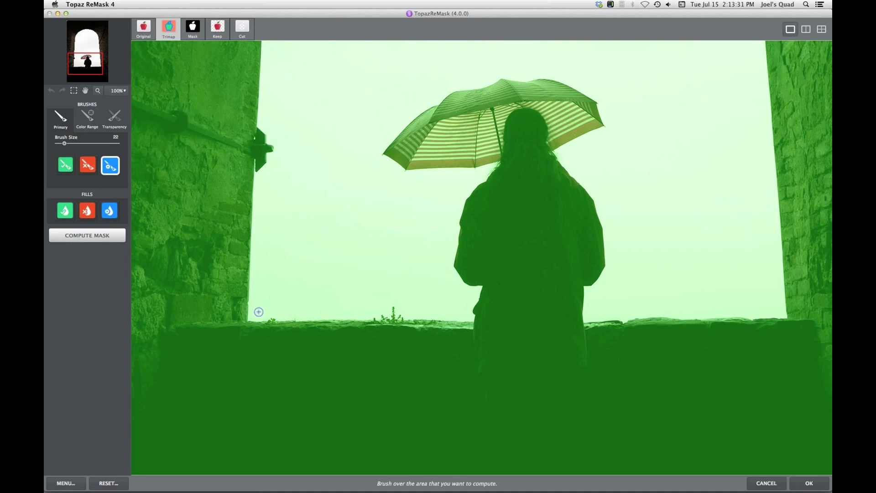
{"action": "left_click_drag", "start_coordinate": [247, 319], "coordinate": [363, 319]}
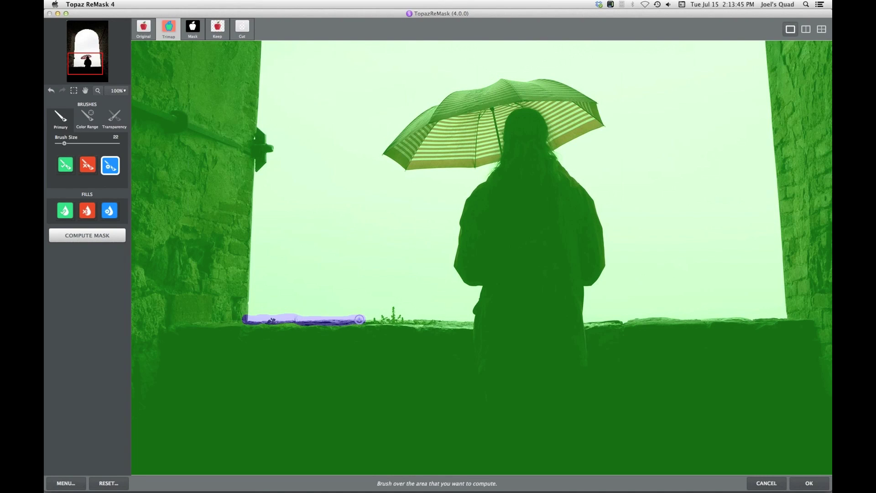
{"action": "mouse_move", "coordinate": [360, 319]}
{"action": "left_mouse_down"}
{"action": "mouse_move", "coordinate": [391, 318]}
{"action": "mouse_move", "coordinate": [393, 307]}
{"action": "mouse_move", "coordinate": [400, 317]}
{"action": "mouse_move", "coordinate": [476, 318]}
{"action": "mouse_move", "coordinate": [482, 286]}
{"action": "mouse_move", "coordinate": [462, 282]}
{"action": "mouse_move", "coordinate": [454, 257]}
{"action": "mouse_move", "coordinate": [462, 210]}
{"action": "mouse_move", "coordinate": [482, 183]}
{"action": "left_mouse_up"}
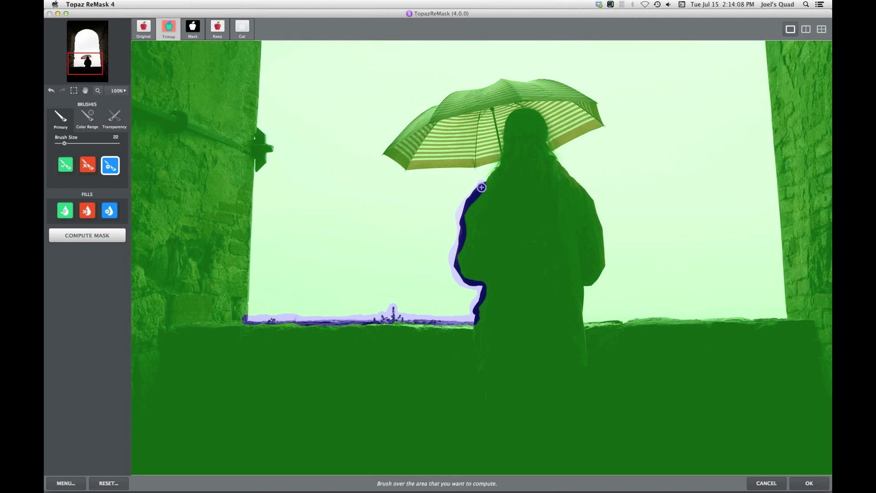
{"action": "mouse_move", "coordinate": [480, 189]}
{"action": "left_mouse_down"}
{"action": "mouse_move", "coordinate": [500, 162]}
{"action": "mouse_move", "coordinate": [408, 168]}
{"action": "mouse_move", "coordinate": [385, 150]}
{"action": "mouse_move", "coordinate": [452, 92]}
{"action": "mouse_move", "coordinate": [548, 80]}
{"action": "mouse_move", "coordinate": [590, 97]}
{"action": "mouse_move", "coordinate": [599, 117]}
{"action": "mouse_move", "coordinate": [594, 99]}
{"action": "mouse_move", "coordinate": [603, 126]}
{"action": "mouse_move", "coordinate": [553, 152]}
{"action": "mouse_move", "coordinate": [559, 163]}
{"action": "left_mouse_up"}
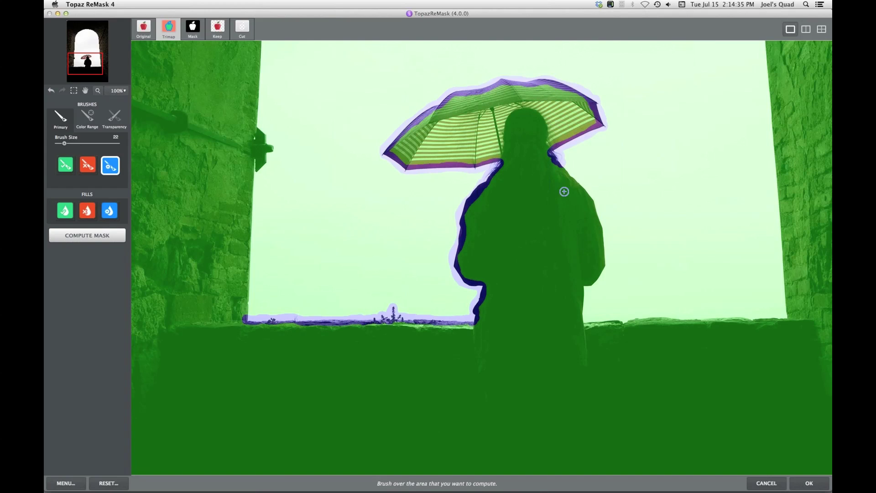
{"action": "mouse_move", "coordinate": [560, 161]}
{"action": "left_mouse_down"}
{"action": "mouse_move", "coordinate": [591, 195]}
{"action": "mouse_move", "coordinate": [605, 240]}
{"action": "mouse_move", "coordinate": [606, 268]}
{"action": "mouse_move", "coordinate": [578, 307]}
{"action": "mouse_move", "coordinate": [585, 289]}
{"action": "mouse_move", "coordinate": [585, 321]}
{"action": "mouse_move", "coordinate": [781, 317]}
{"action": "left_mouse_up"}
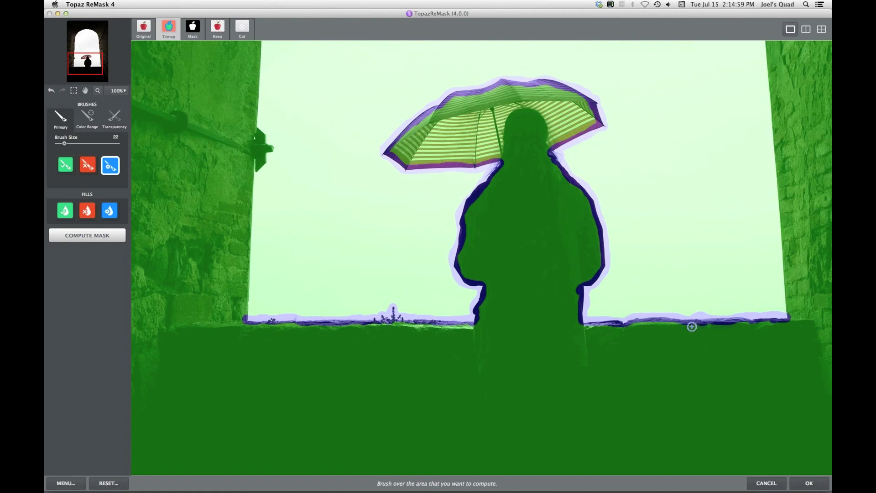
- Continue the Compute outline up the right wall edge, around the arch and down the left wall edge to the ledge
{"action": "key", "text": "space"}
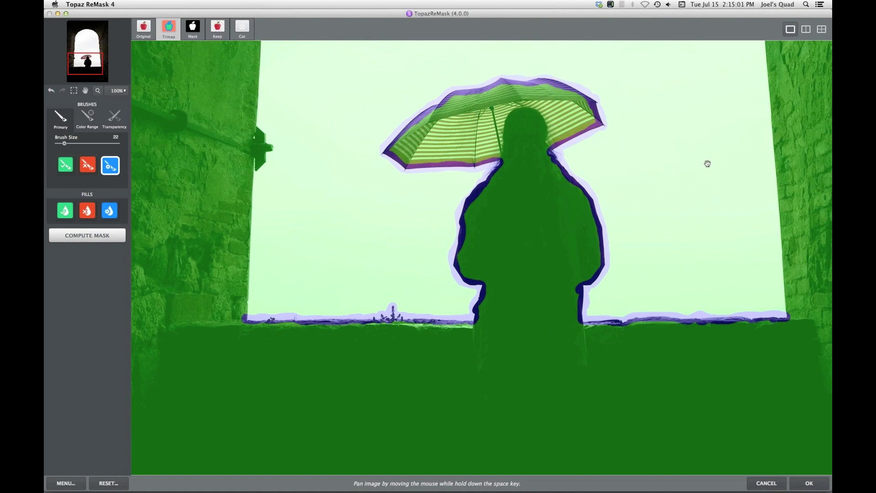
{"action": "left_click_drag", "start_coordinate": [707, 163], "coordinate": [525, 229]}
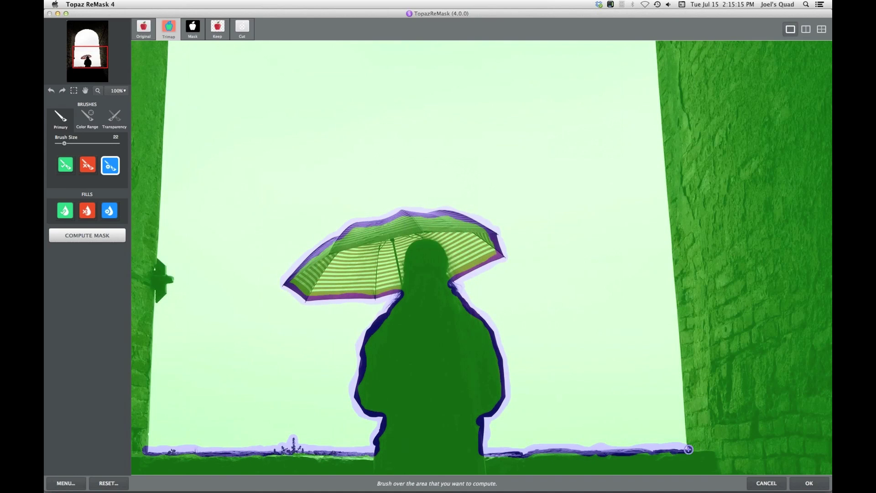
{"action": "left_click_drag", "start_coordinate": [688, 450], "coordinate": [690, 442]}
{"action": "left_click", "coordinate": [657, 50], "text": "shift"}
{"action": "key", "text": "space"}
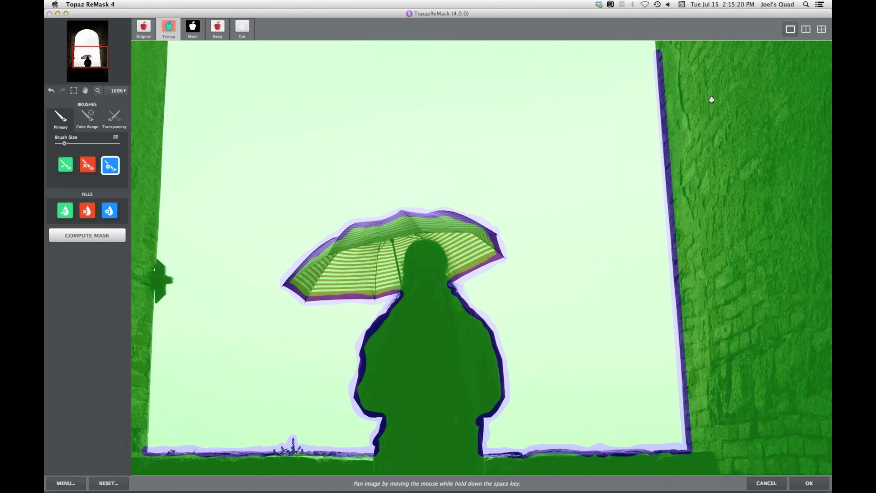
{"action": "left_click_drag", "start_coordinate": [711, 99], "coordinate": [740, 367]}
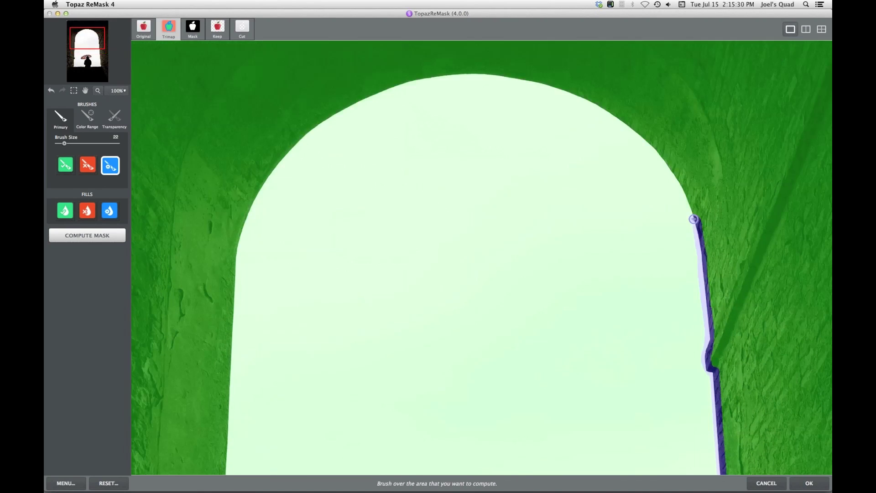
{"action": "mouse_move", "coordinate": [695, 225]}
{"action": "left_mouse_down"}
{"action": "mouse_move", "coordinate": [655, 152]}
{"action": "mouse_move", "coordinate": [577, 94]}
{"action": "mouse_move", "coordinate": [464, 72]}
{"action": "mouse_move", "coordinate": [388, 87]}
{"action": "mouse_move", "coordinate": [301, 137]}
{"action": "mouse_move", "coordinate": [259, 190]}
{"action": "mouse_move", "coordinate": [234, 248]}
{"action": "left_mouse_up"}
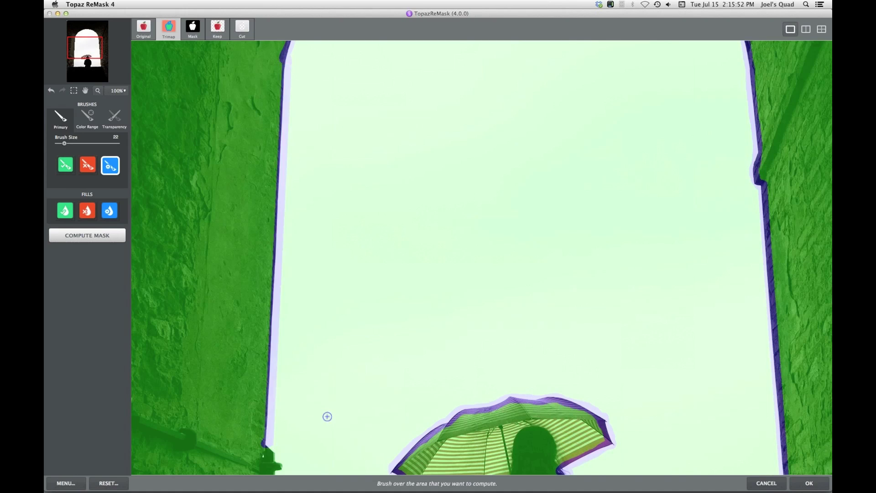
{"action": "key", "text": "space"}
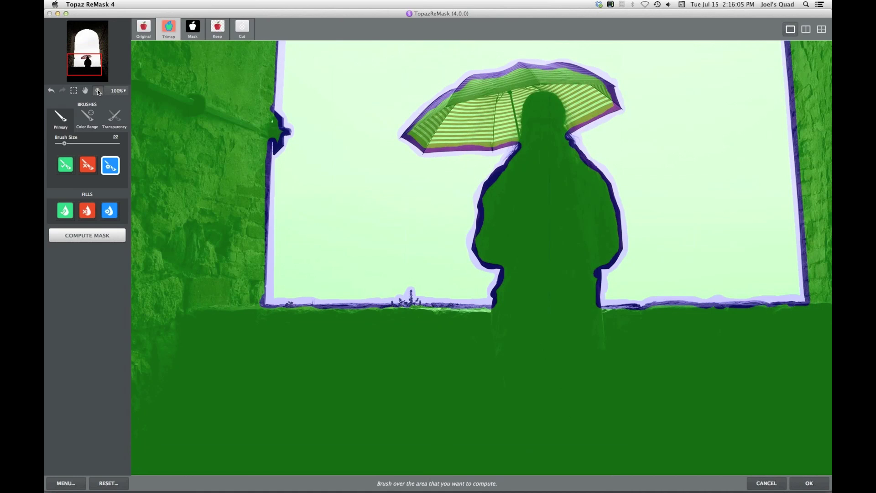
- Fill the archway walls, figure and umbrella outside the sky outline with the Cut fill
{"action": "left_click", "coordinate": [97, 91]}
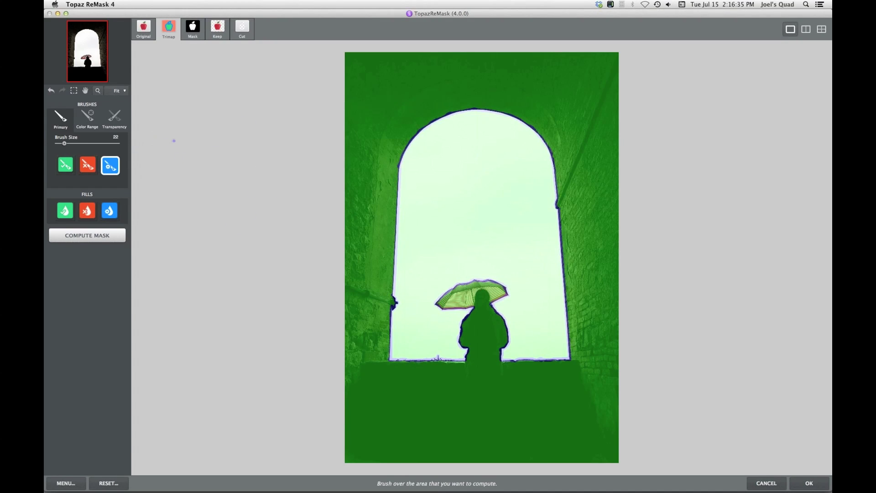
{"action": "left_click", "coordinate": [88, 212]}
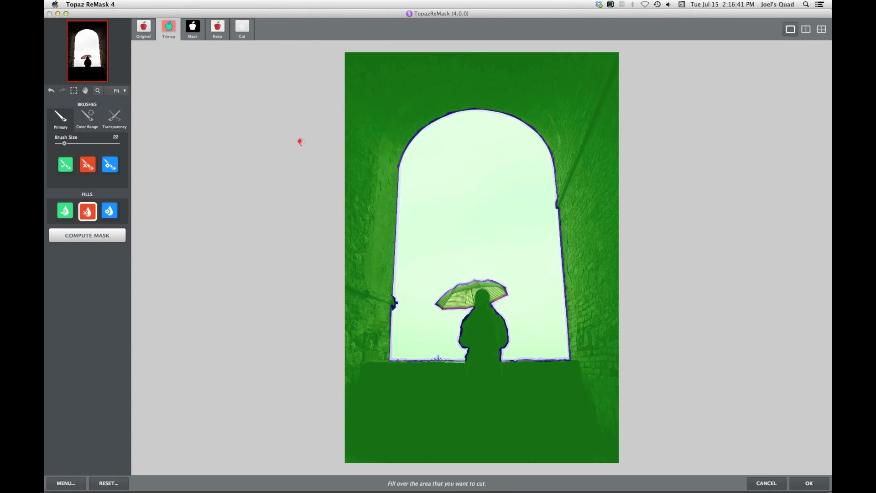
{"action": "left_click", "coordinate": [385, 83]}
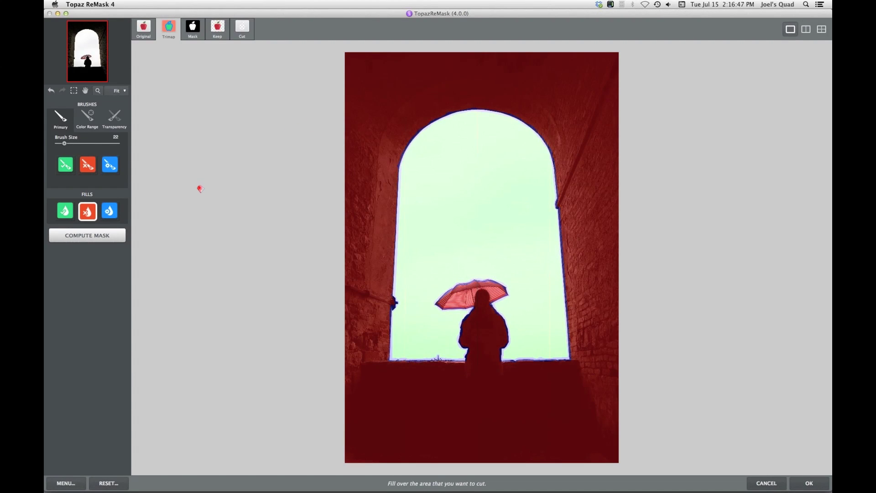
- Compute the sky mask and inspect its edges around the umbrella, figure and ledge at 100% zoom
{"action": "left_click", "coordinate": [107, 239]}
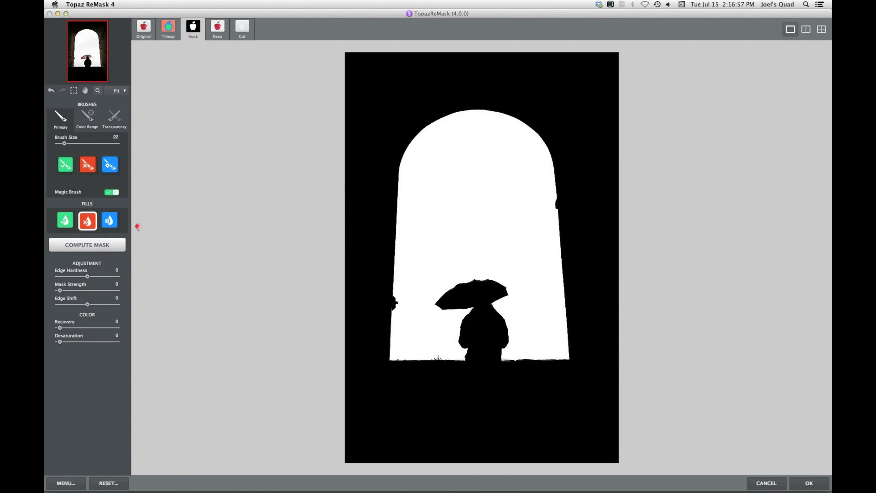
{"action": "left_click", "coordinate": [97, 92]}
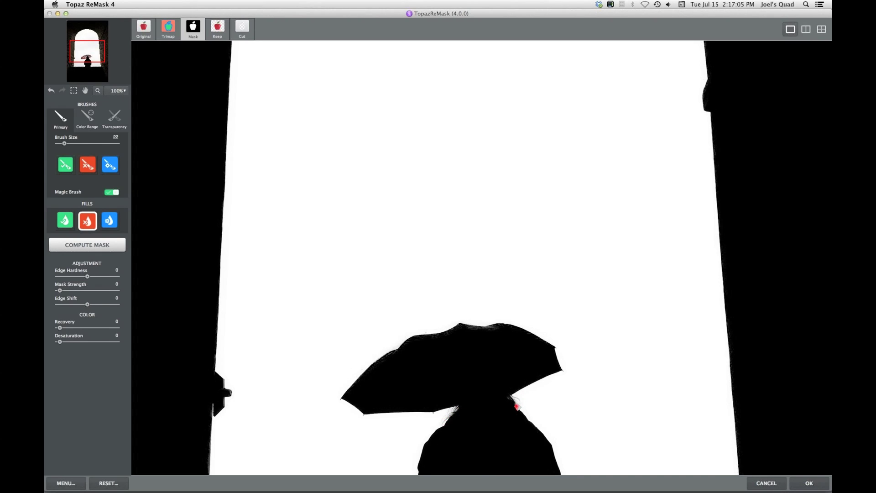
{"action": "key", "text": "space"}
{"action": "left_click_drag", "start_coordinate": [622, 401], "coordinate": [582, 175]}
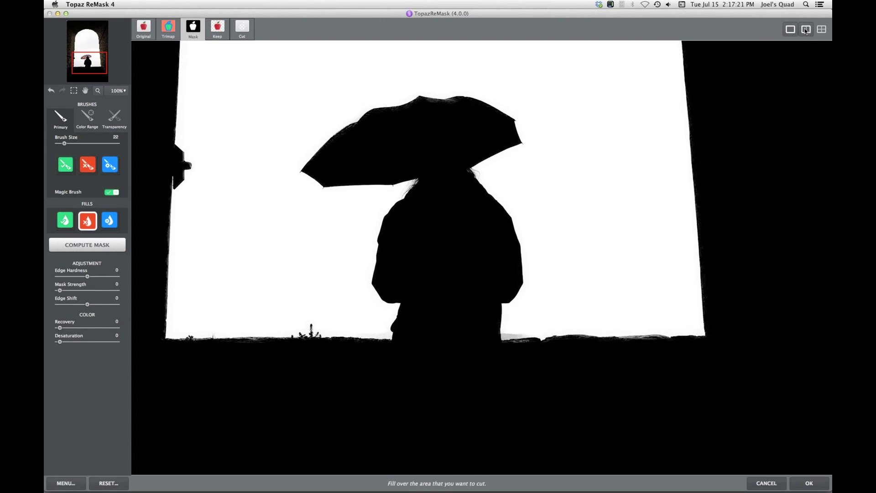
- Split the preview into two views and compare the Trimap, Original, Mask, Keep and Cut results, leaving Keep beside the Mask
{"action": "left_click", "coordinate": [806, 30]}
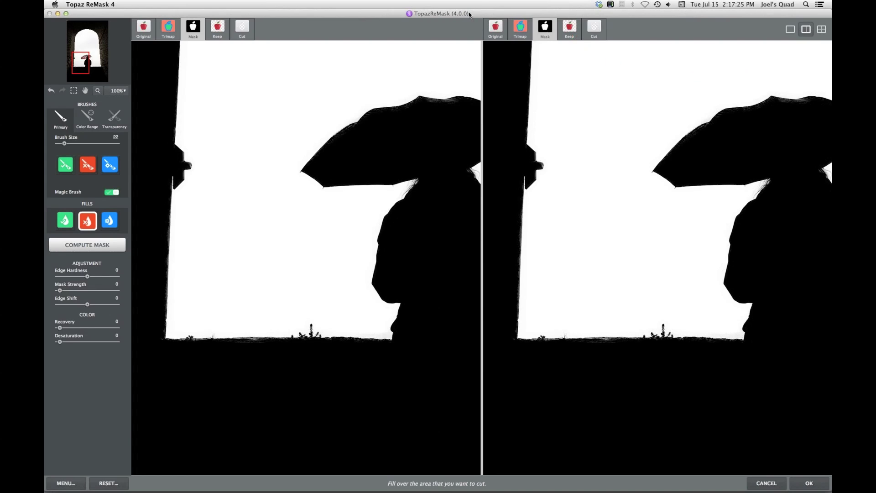
{"action": "left_click", "coordinate": [522, 30]}
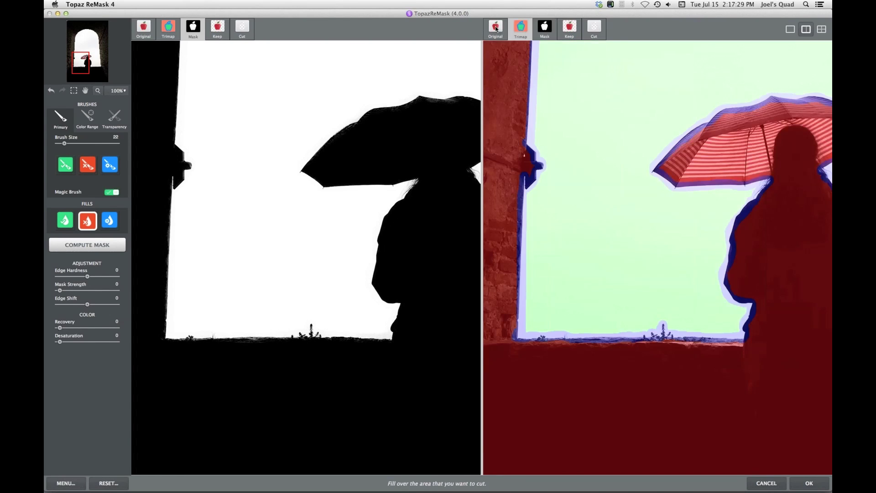
{"action": "left_click", "coordinate": [496, 31]}
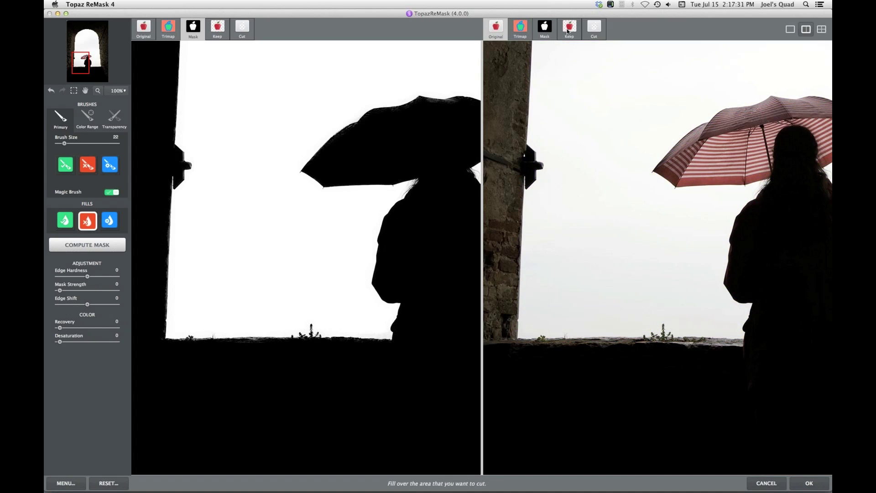
{"action": "left_click", "coordinate": [544, 30]}
{"action": "left_click", "coordinate": [568, 31]}
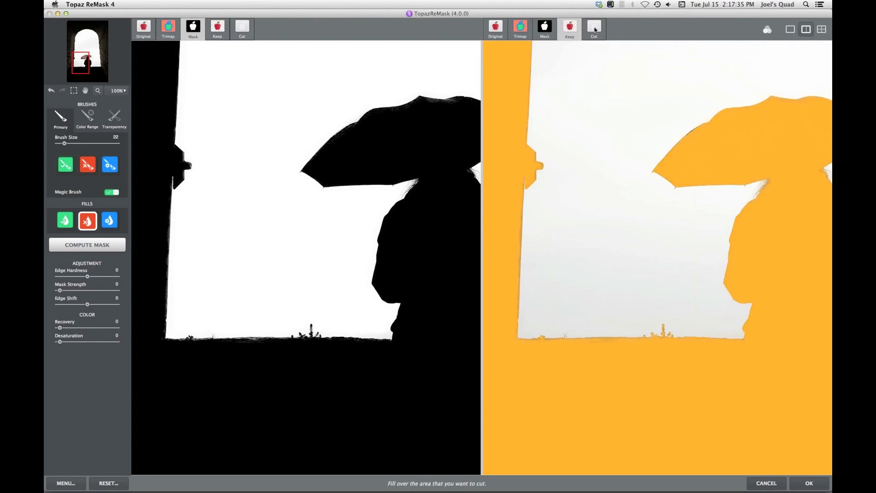
{"action": "left_click", "coordinate": [569, 29]}
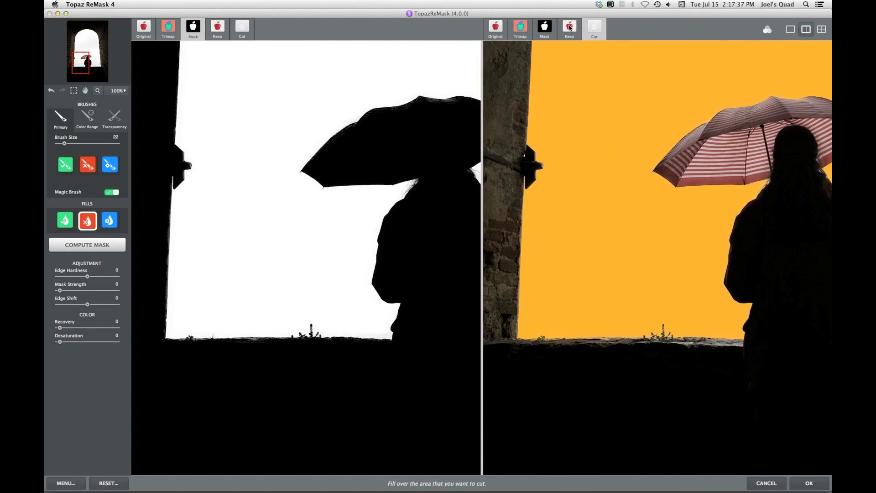
{"action": "left_click", "coordinate": [568, 28]}
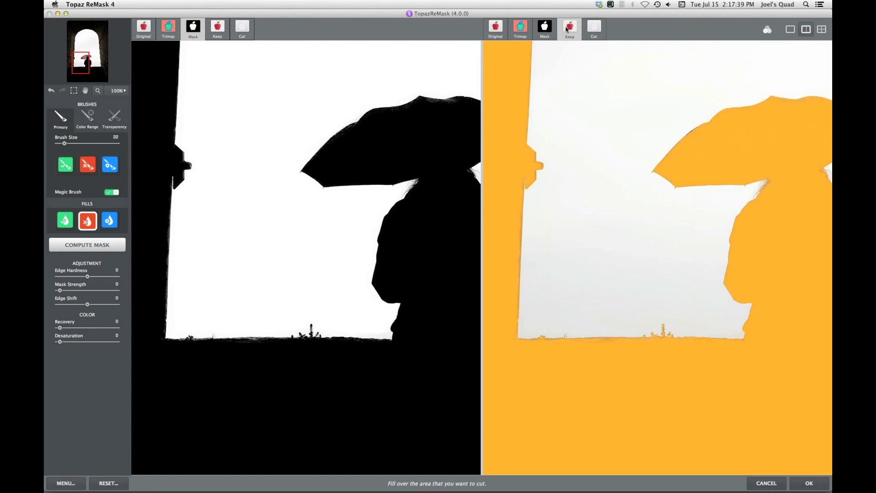
- Try a gray background color behind the Keep preview and switch it back to orange
{"action": "left_click", "coordinate": [768, 30]}
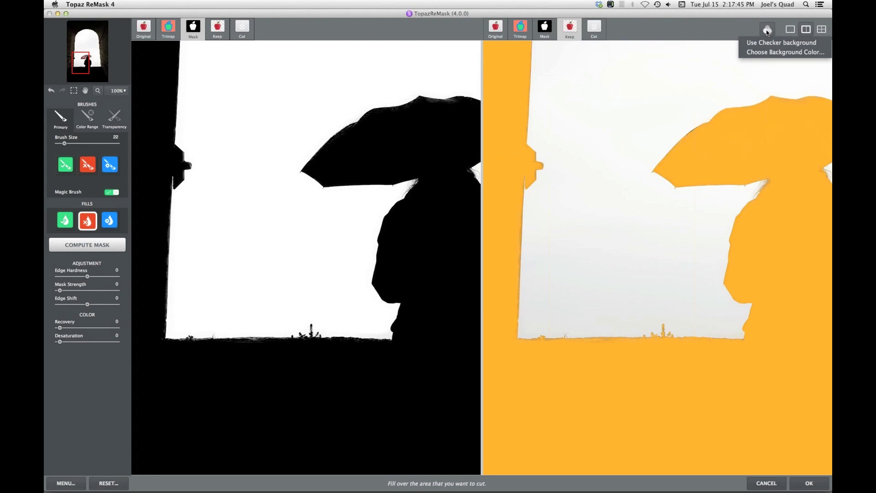
{"action": "left_click", "coordinate": [767, 53]}
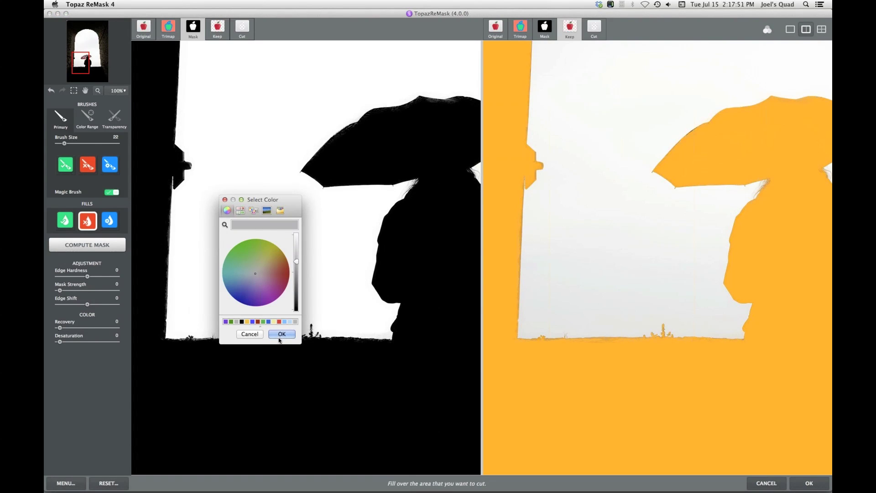
{"action": "left_click", "coordinate": [282, 334]}
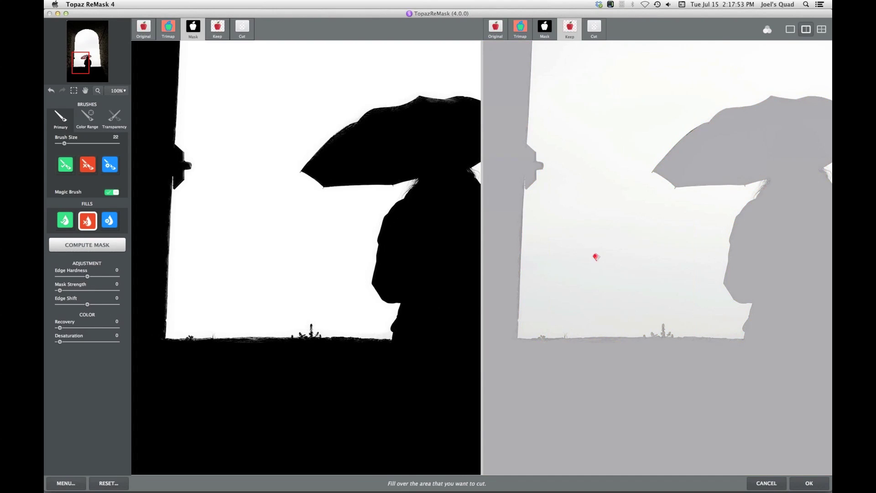
{"action": "left_click", "coordinate": [767, 29]}
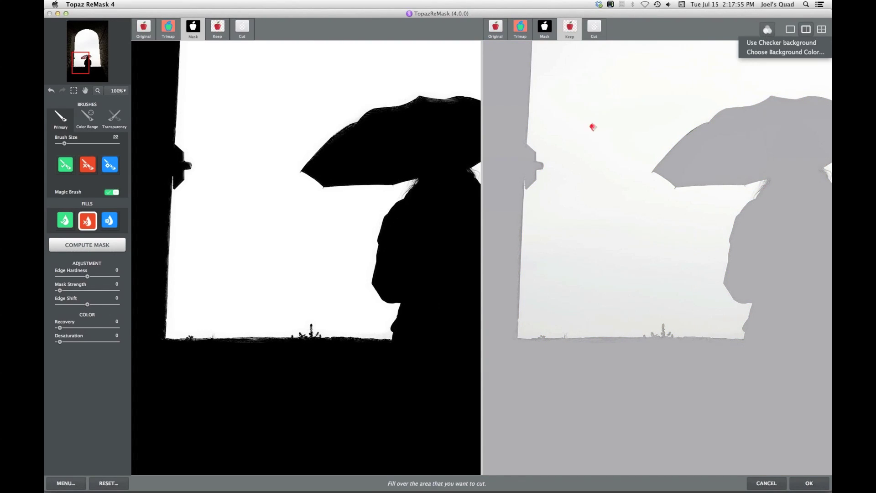
{"action": "left_click", "coordinate": [793, 52]}
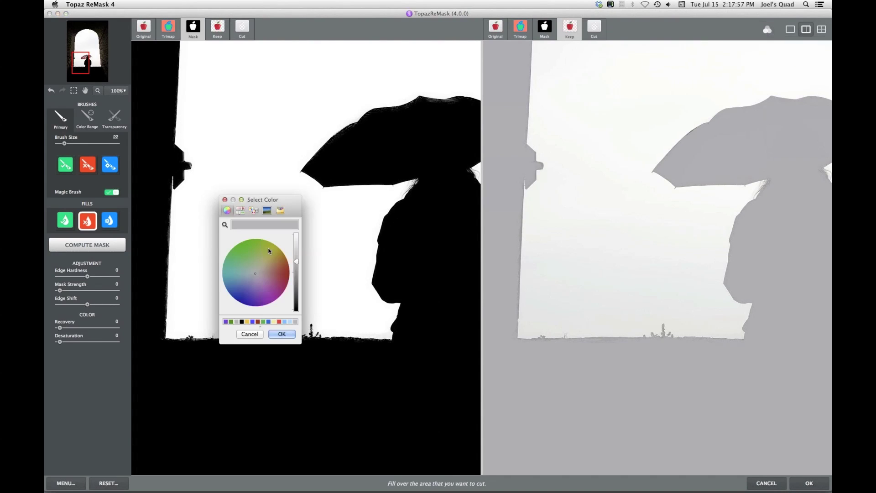
{"action": "left_click", "coordinate": [247, 321]}
{"action": "left_click", "coordinate": [282, 334]}
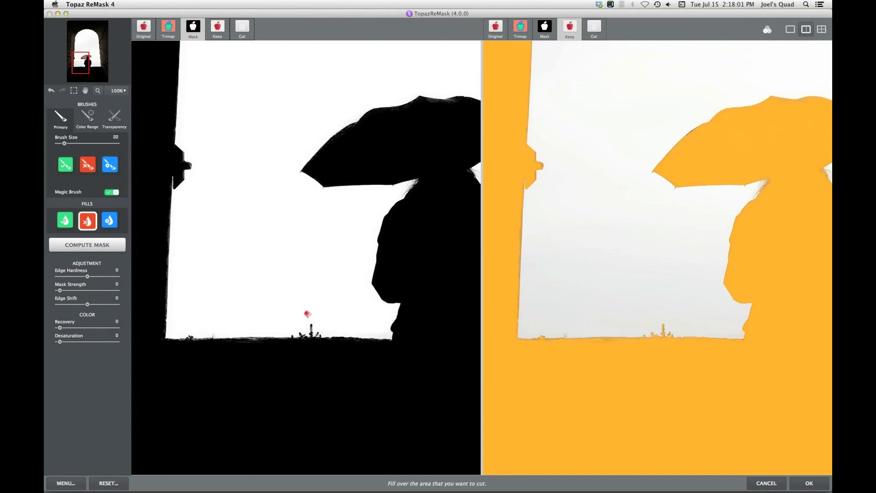
- Clean up the mask along the ledge to the right of the figure, using the Cut brush below the edge and the Keep brush above
{"action": "key", "text": "space"}
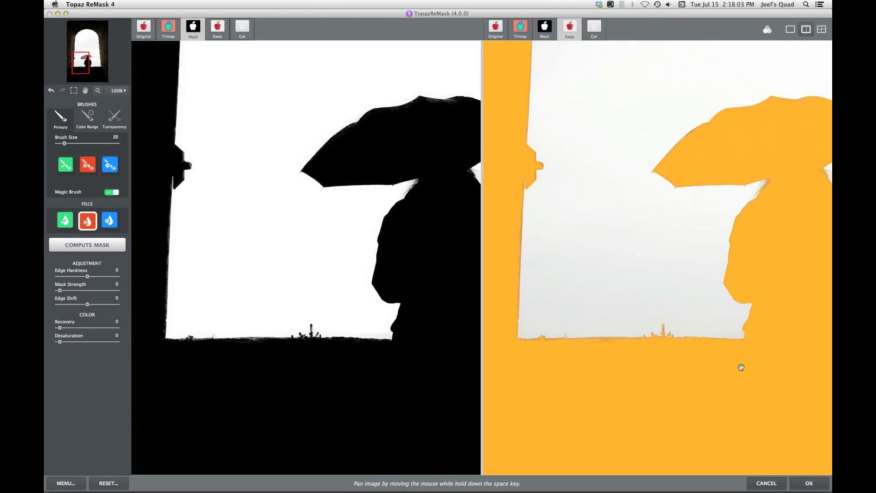
{"action": "left_click_drag", "start_coordinate": [731, 365], "coordinate": [614, 394]}
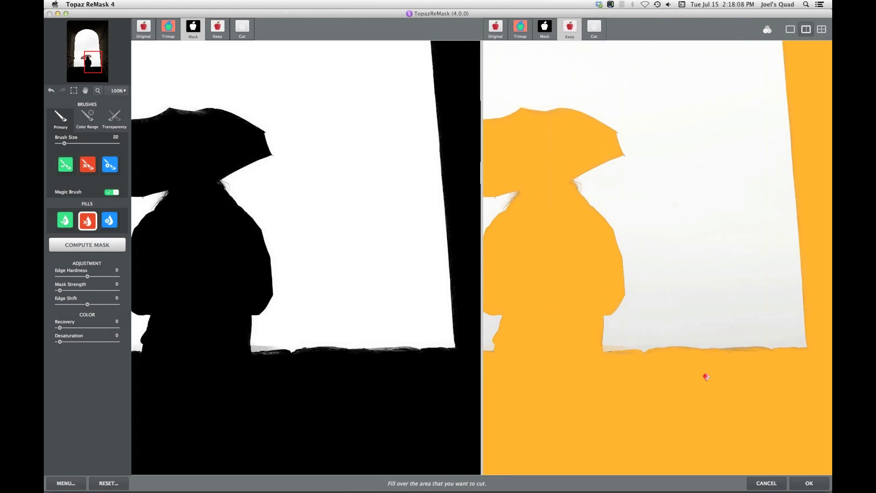
{"action": "key", "text": "w"}
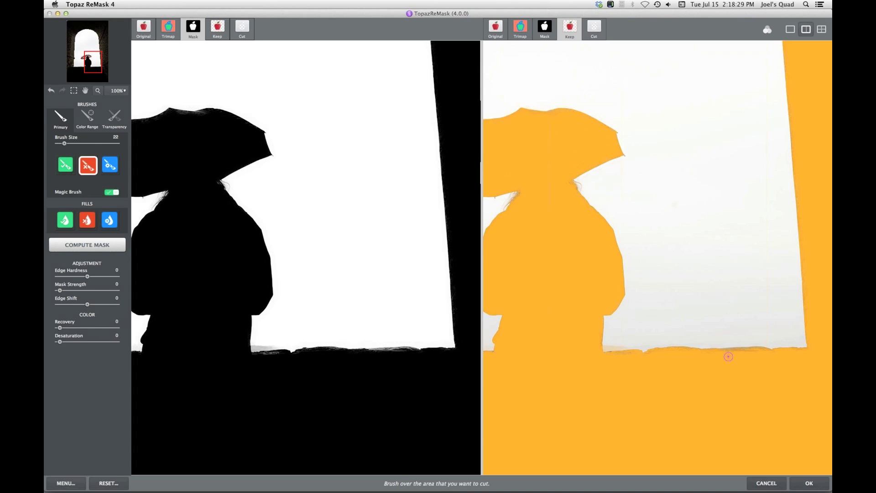
{"action": "left_click_drag", "start_coordinate": [740, 353], "coordinate": [755, 356]}
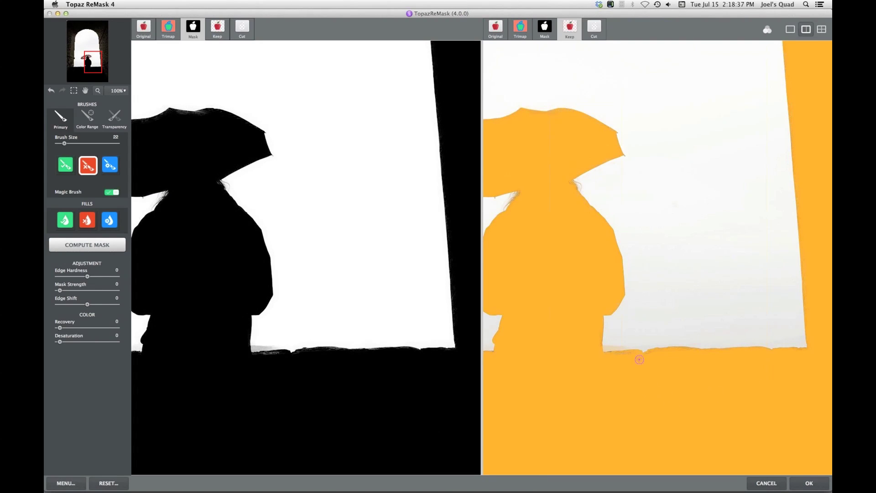
{"action": "left_click_drag", "start_coordinate": [616, 357], "coordinate": [628, 356]}
{"action": "left_click_drag", "start_coordinate": [681, 354], "coordinate": [694, 357]}
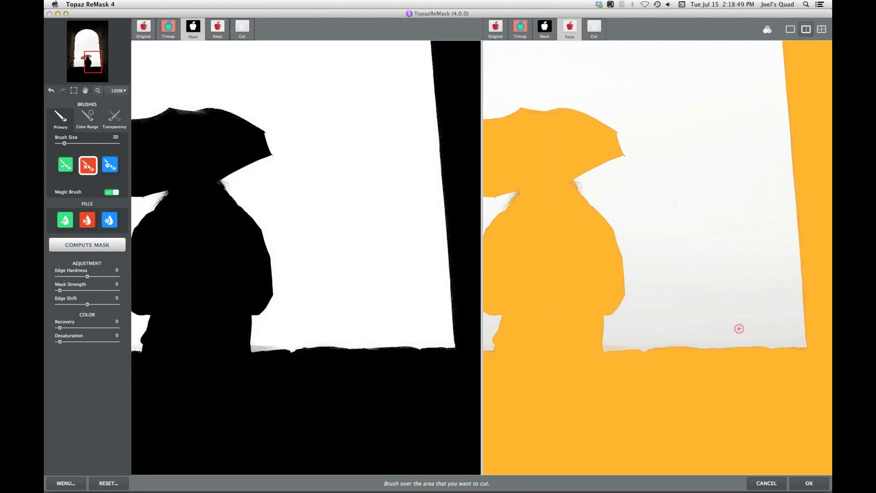
{"action": "key", "text": "k"}
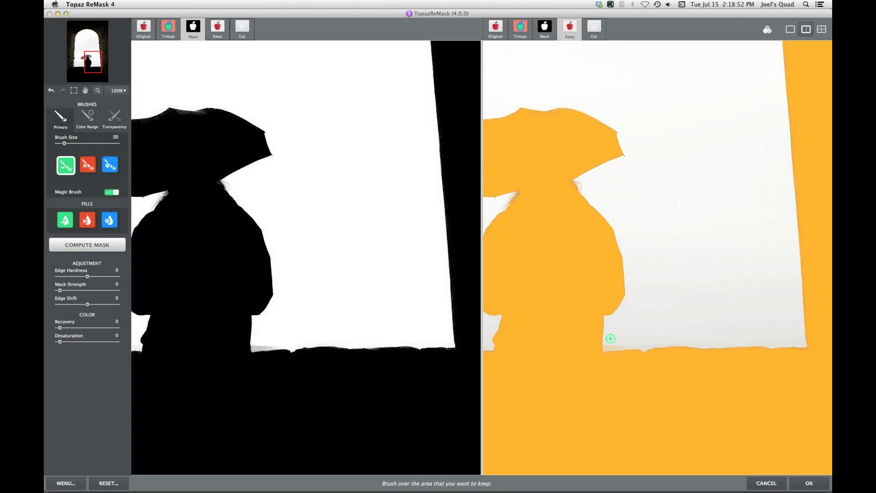
{"action": "left_click_drag", "start_coordinate": [610, 338], "coordinate": [780, 332]}
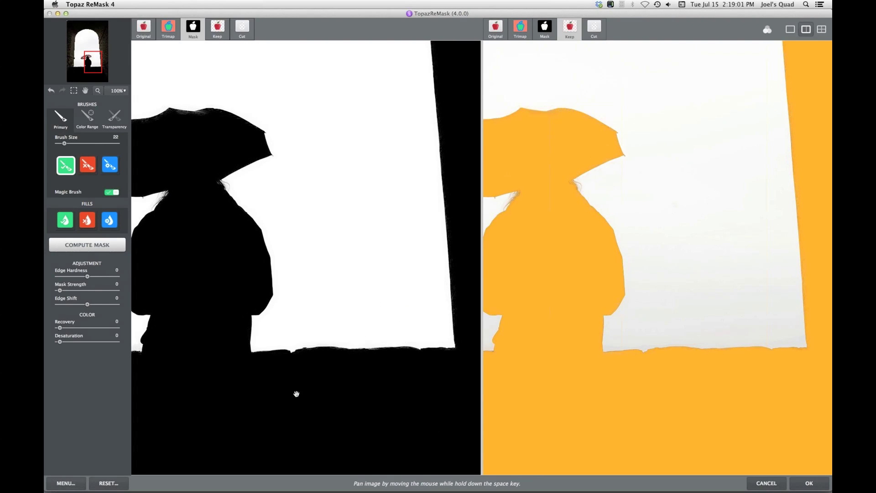
- Clean the ledge left of the figure and the umbrella's edge with the Cut and Keep brushes, and apply the mask
{"action": "left_click_drag", "start_coordinate": [298, 393], "coordinate": [597, 388]}
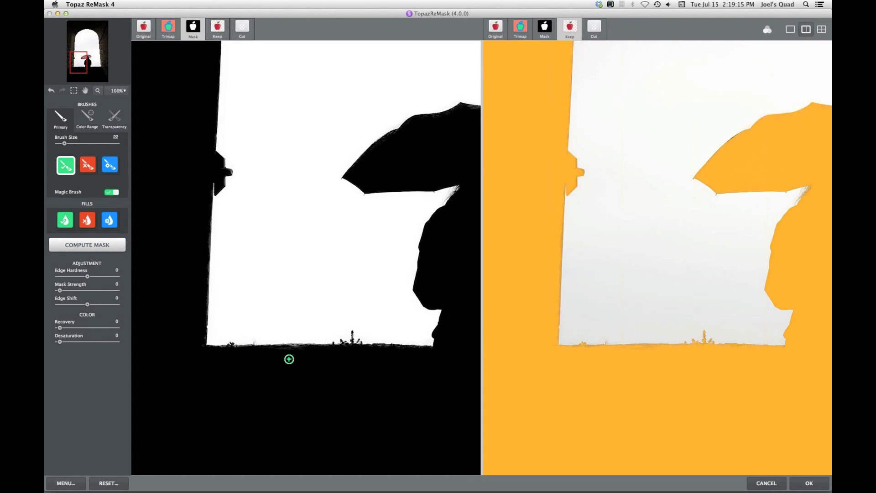
{"action": "key", "text": "c"}
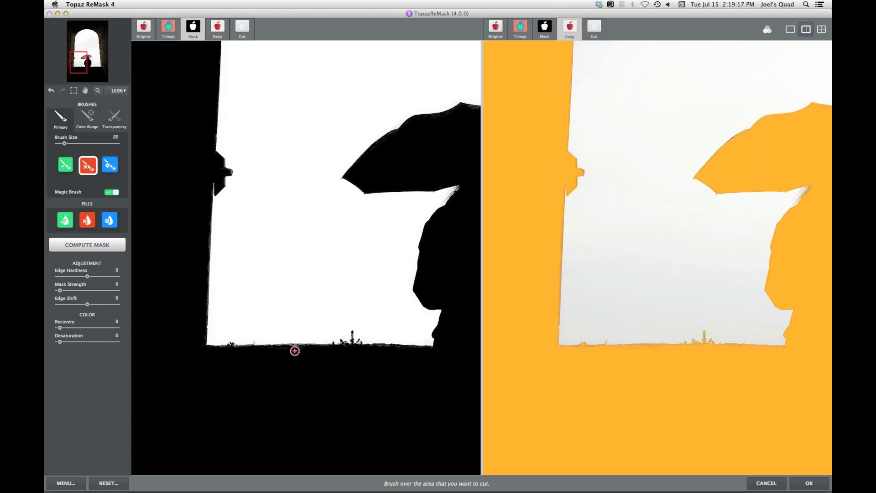
{"action": "key", "text": "space"}
{"action": "mouse_move", "coordinate": [410, 173]}
{"action": "left_mouse_down"}
{"action": "mouse_move", "coordinate": [307, 237]}
{"action": "mouse_move", "coordinate": [278, 221]}
{"action": "left_mouse_up"}
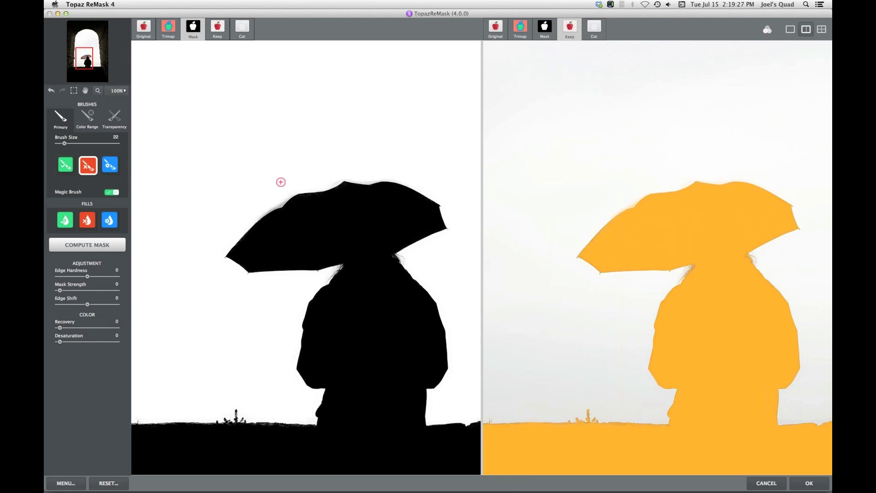
{"action": "key", "text": "k"}
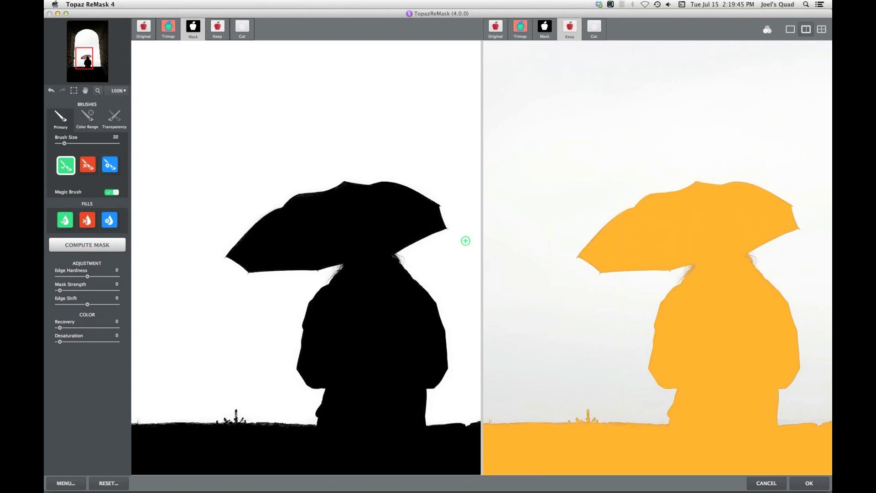
{"action": "left_click", "coordinate": [808, 484]}
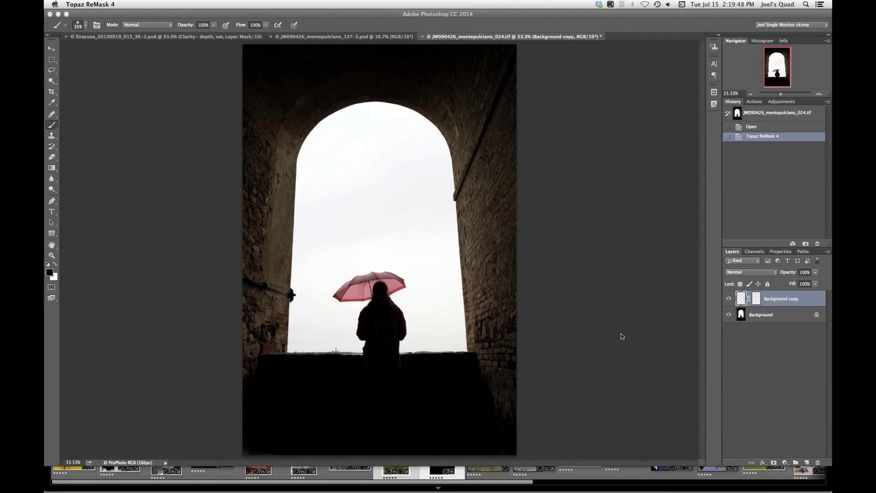
- Rename the masked Background copy layer to Arch
{"action": "double_click", "coordinate": [782, 299]}
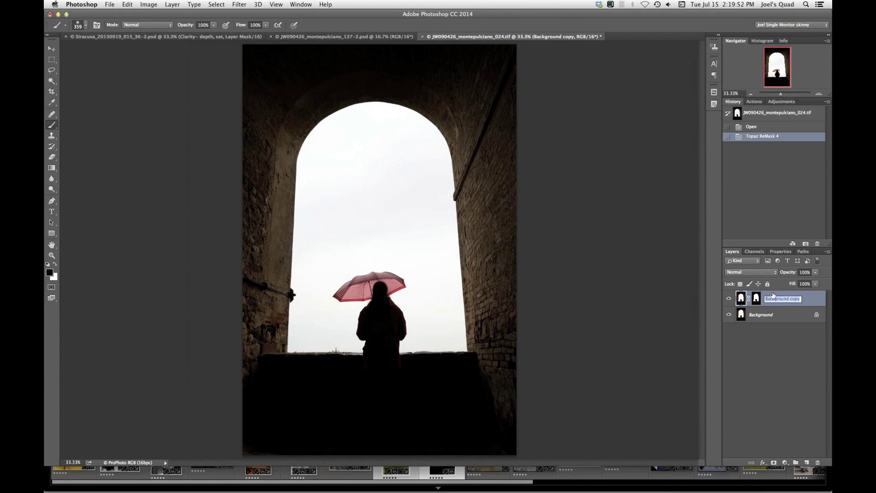
{"action": "type", "text": "AR"}
{"action": "key", "text": "BackSpace"}
{"action": "type", "text": "rch"}
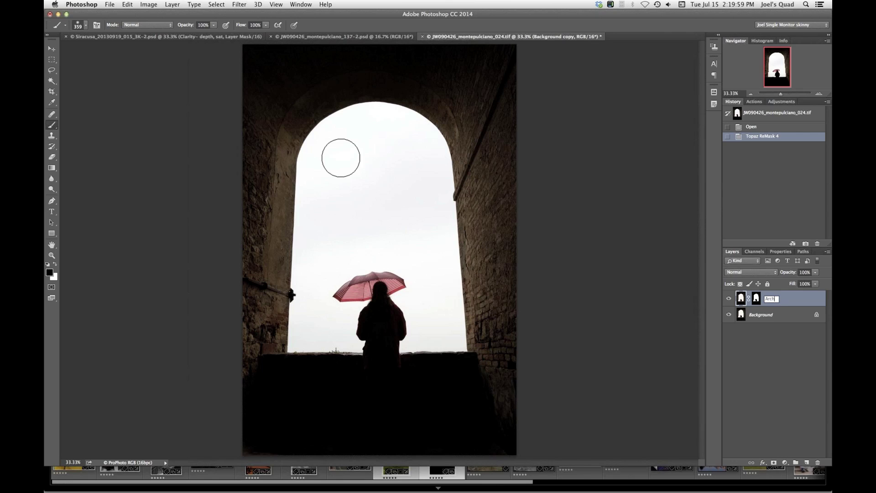
{"action": "key", "text": "Return"}
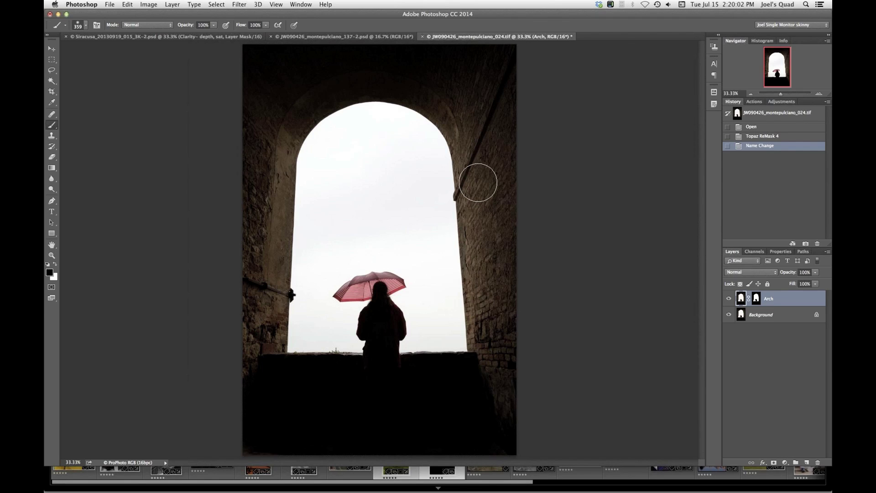
- Load the Arch Mask channel as a new selection
{"action": "left_click", "coordinate": [216, 5]}
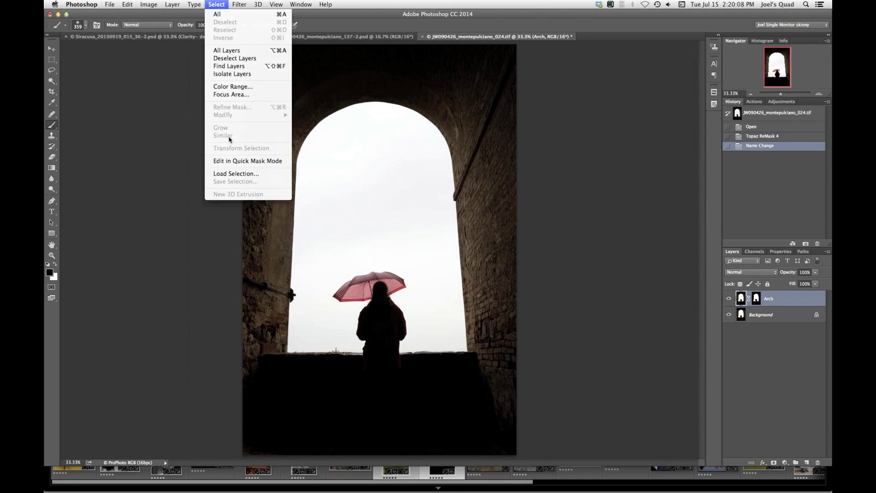
{"action": "left_click", "coordinate": [214, 174]}
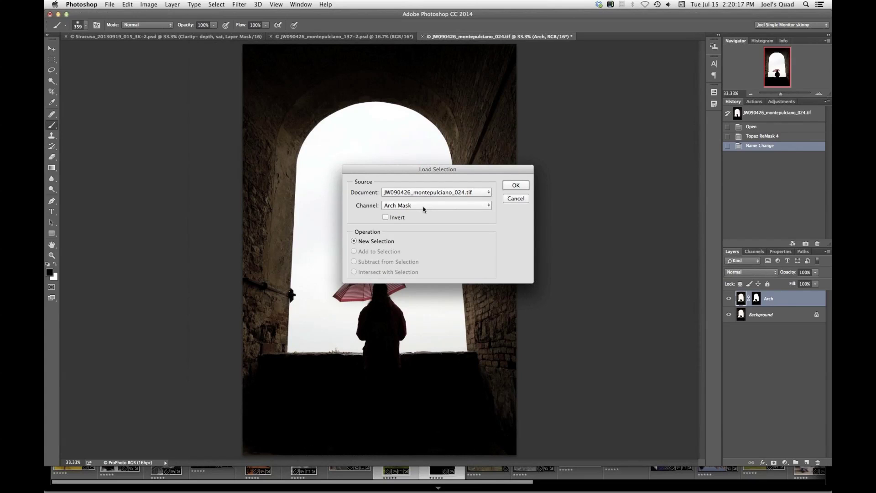
{"action": "left_click", "coordinate": [516, 185]}
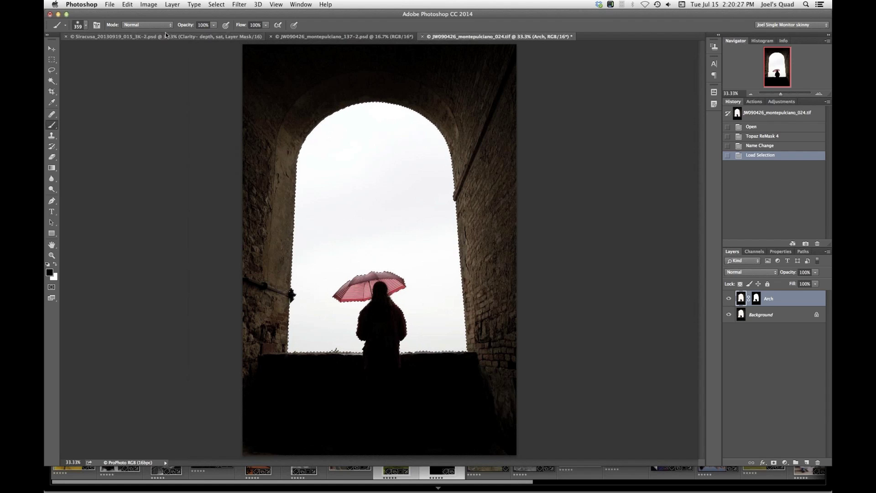
- Close the Siracusa document and bring the landscape photo JW090426_montepulciano_137-2.psd to the front
{"action": "left_click", "coordinate": [67, 36]}
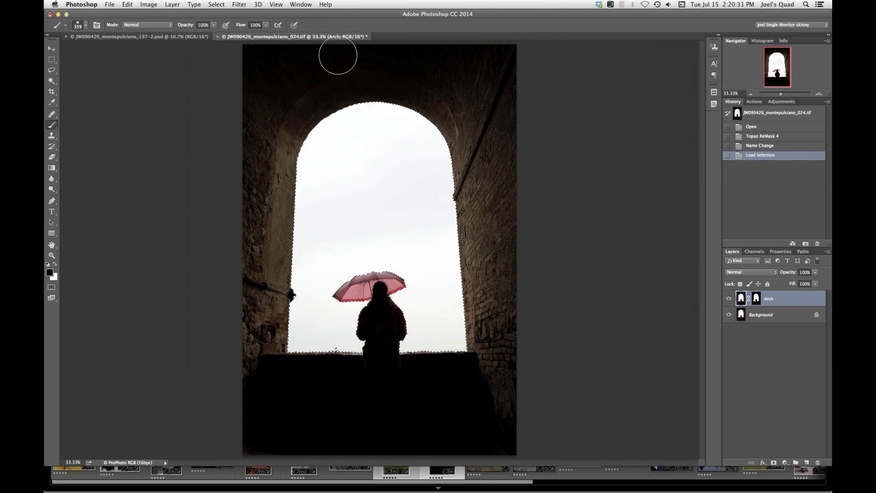
{"action": "left_click", "coordinate": [176, 37]}
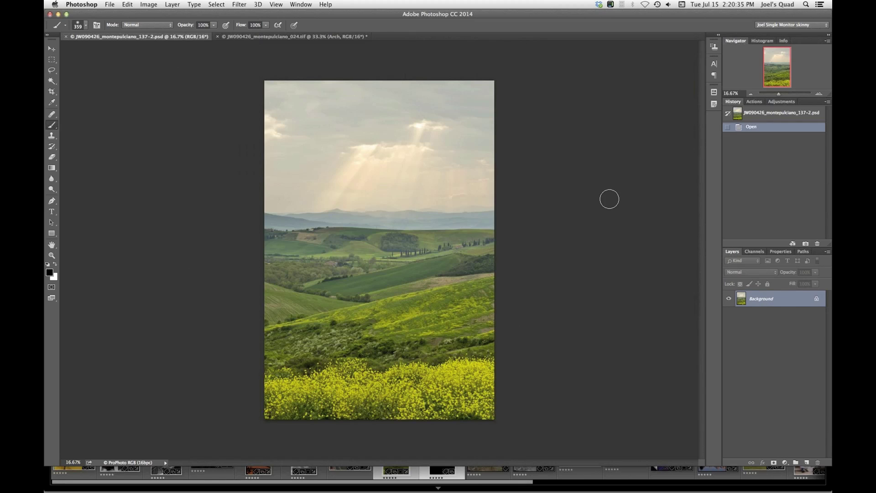
- Select the entire canvas of the landscape photo and copy it
{"action": "left_click", "coordinate": [215, 4]}
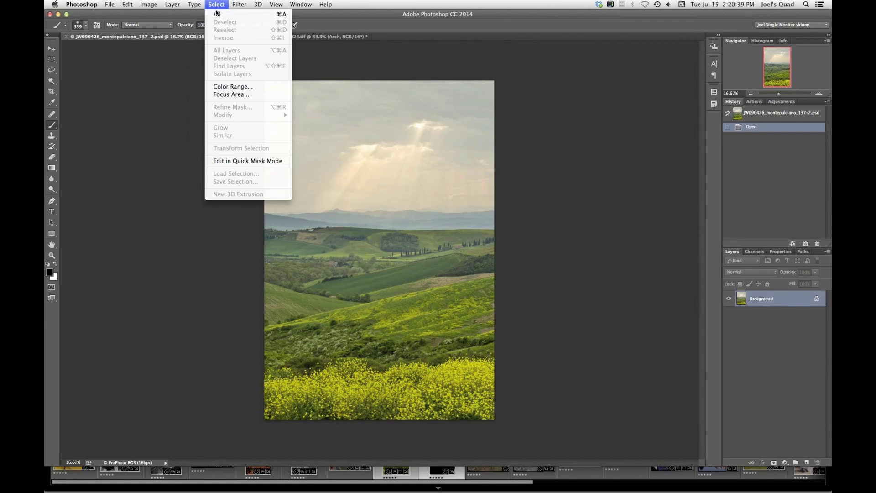
{"action": "left_click", "coordinate": [211, 15]}
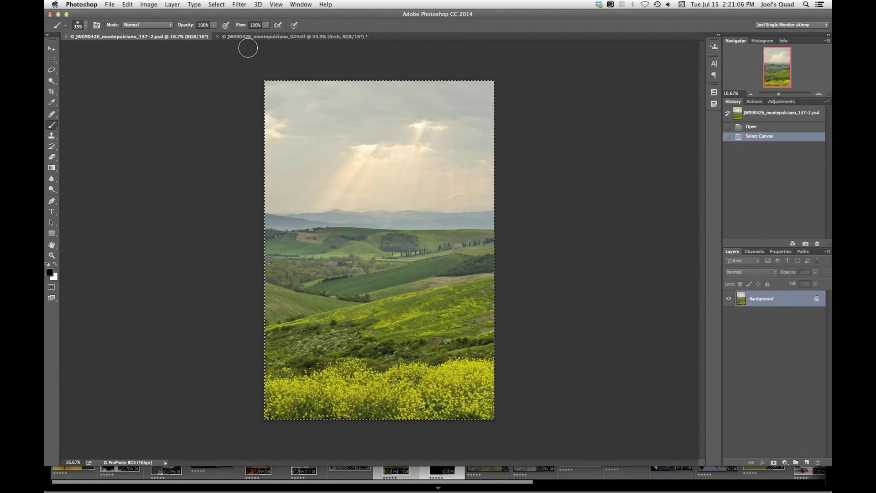
{"action": "left_click", "coordinate": [128, 6]}
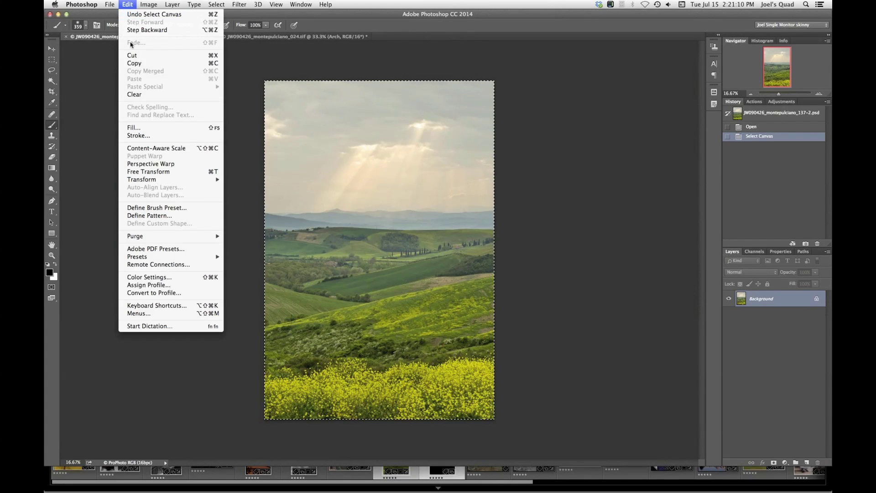
{"action": "left_click", "coordinate": [129, 66]}
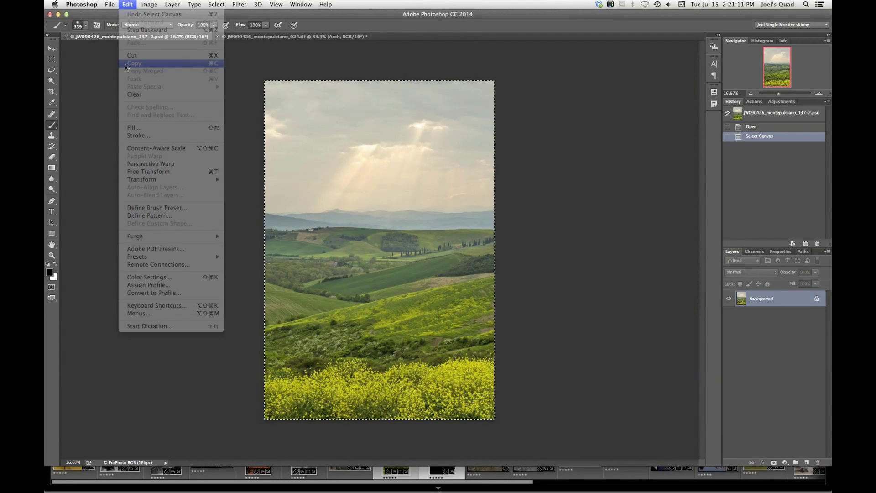
- Paste the landscape into the arch selection of JW090426_montepulciano_024.tif and reposition it so the sun rays and distant hills fill the opening
{"action": "left_click", "coordinate": [307, 38]}
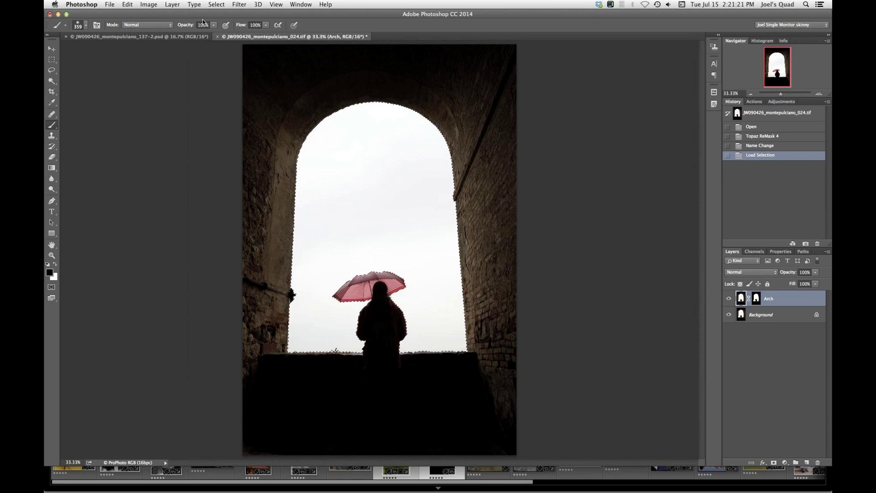
{"action": "key", "text": "super+alt+shift+v"}
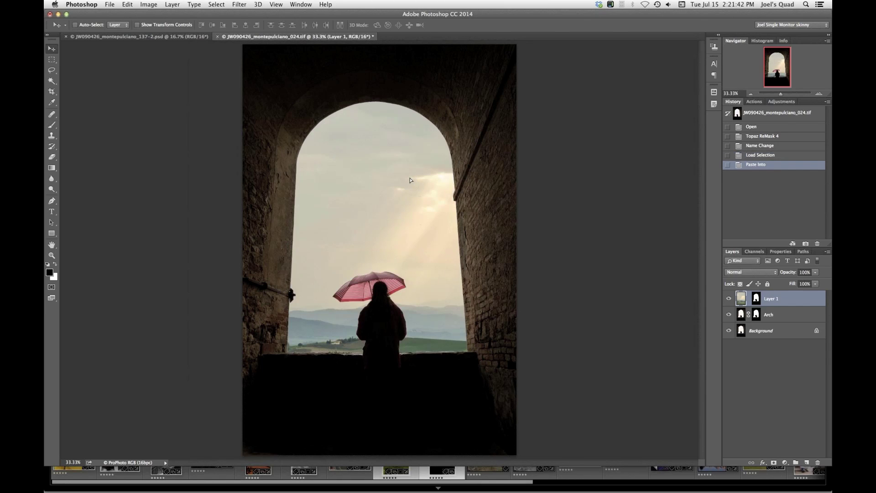
{"action": "left_click_drag", "start_coordinate": [405, 183], "coordinate": [393, 179]}
{"action": "mouse_move", "coordinate": [416, 230]}
{"action": "left_mouse_down"}
{"action": "mouse_move", "coordinate": [401, 225]}
{"action": "mouse_move", "coordinate": [410, 221]}
{"action": "left_mouse_up"}
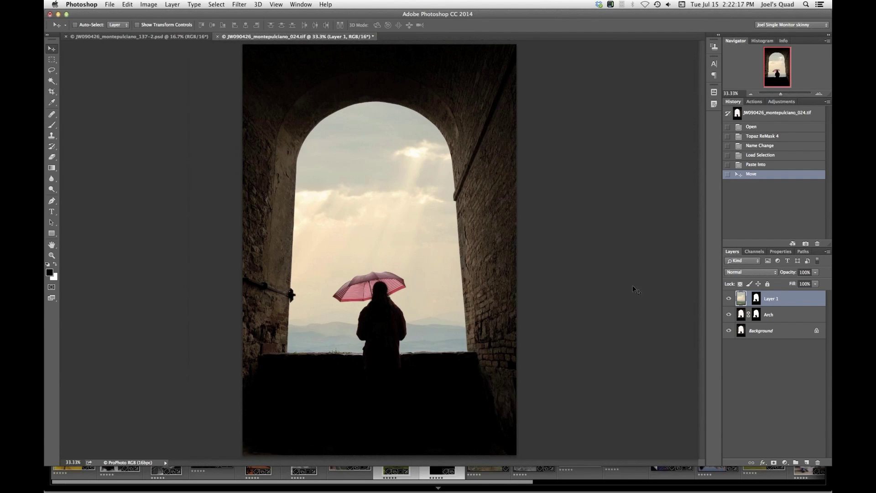
- Save the composite as JW090426_montepulciano_024-2.psd and switch to Lightroom
{"action": "key", "text": "super+s"}
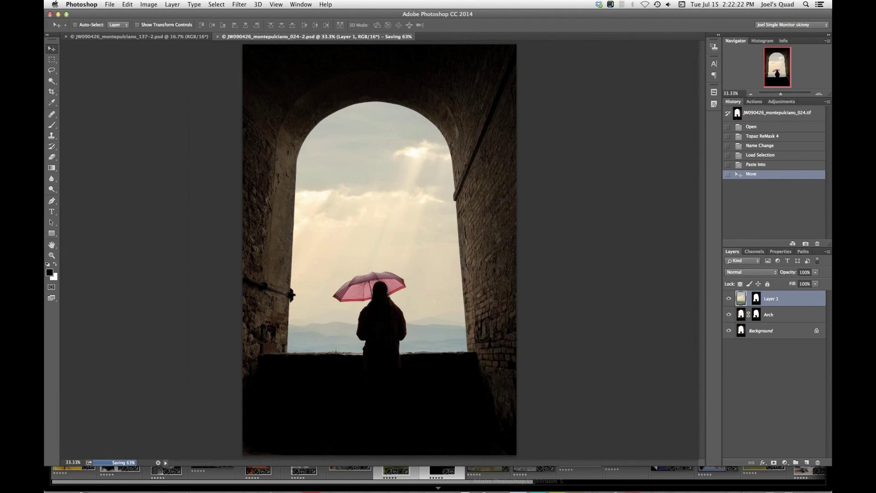
{"action": "mouse_move", "coordinate": [518, 490]}
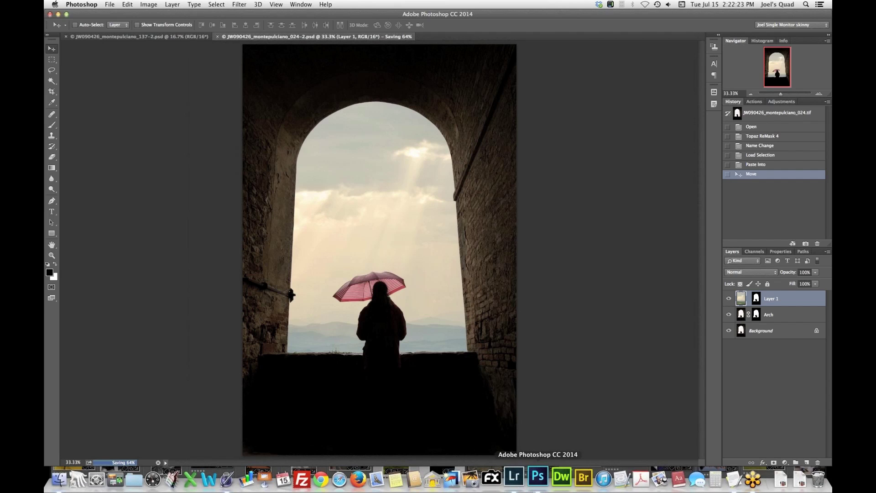
{"action": "left_click", "coordinate": [519, 478]}
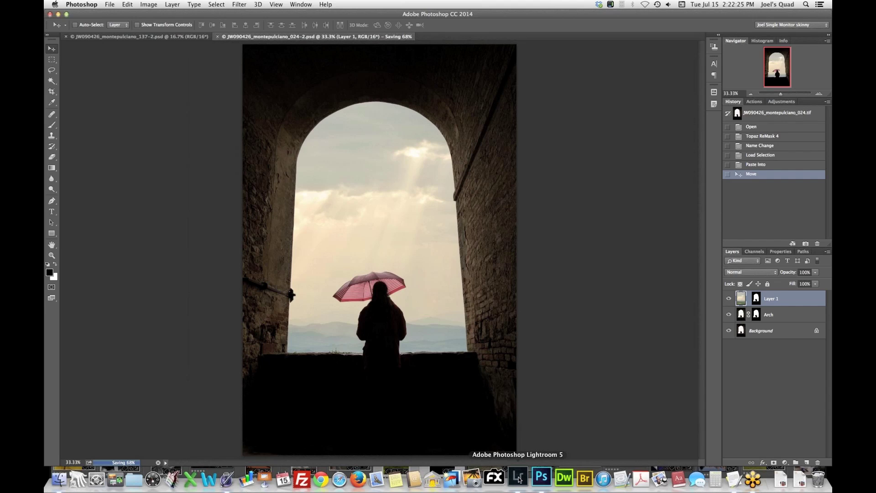
{"action": "key", "text": "super+Tab"}
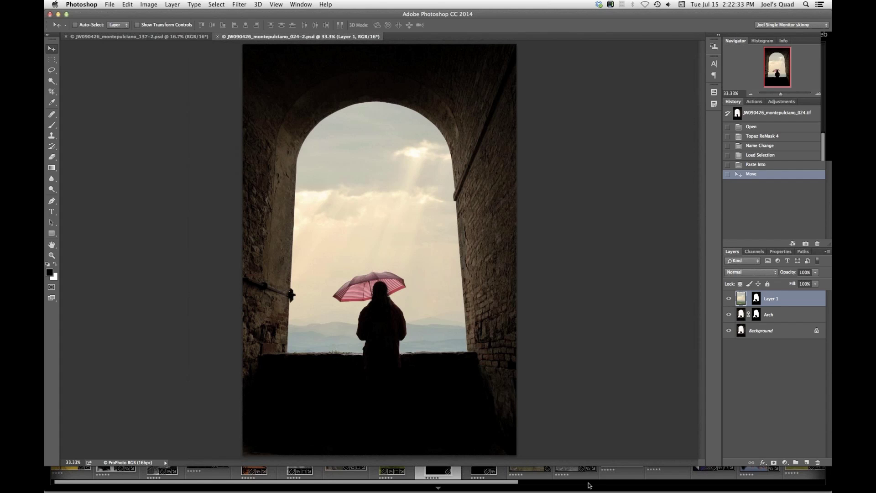
{"action": "left_click", "coordinate": [588, 484]}
{"action": "left_click", "coordinate": [588, 484]}
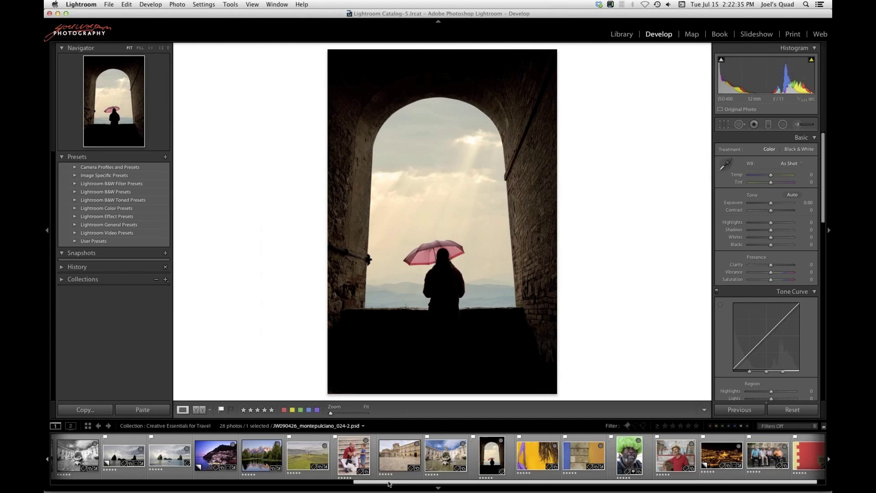
- Compare the arch composite side by side with the original JW090426_montepulciano_024.tif, with panels hidden and the lights dimmed
{"action": "left_click_drag", "start_coordinate": [339, 487], "coordinate": [77, 484]}
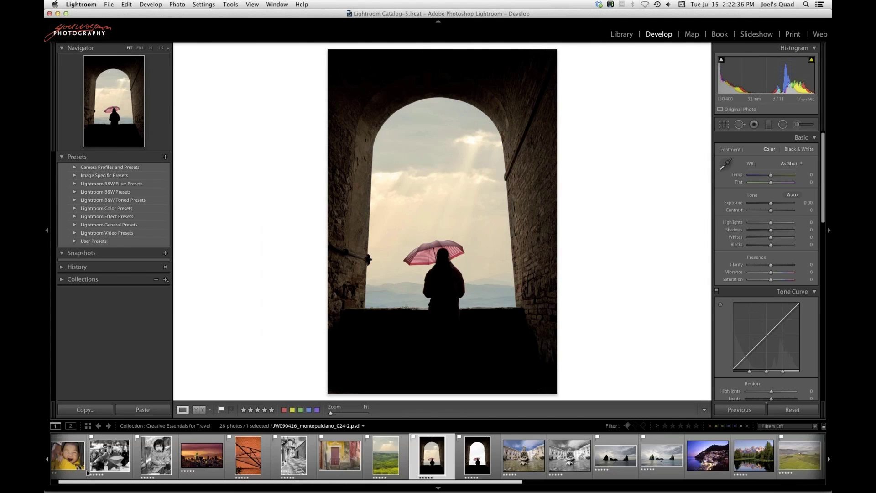
{"action": "left_click", "coordinate": [492, 454], "text": "super"}
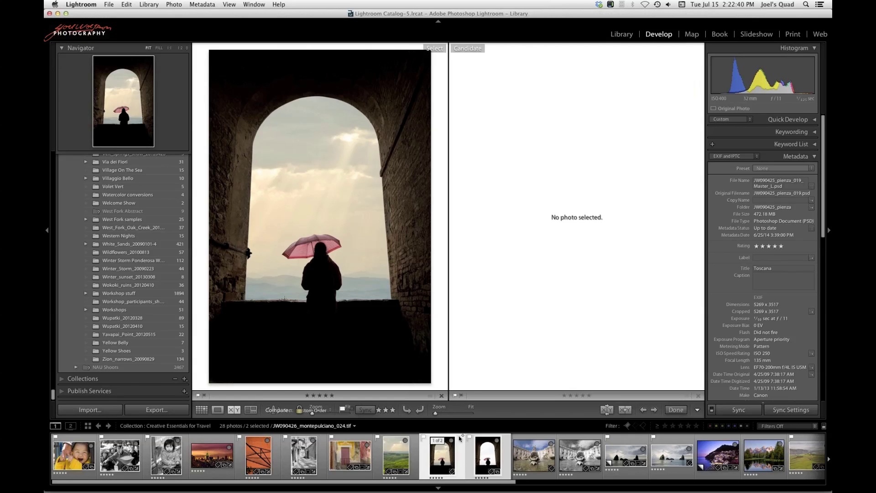
{"action": "key", "text": "shift+Tab"}
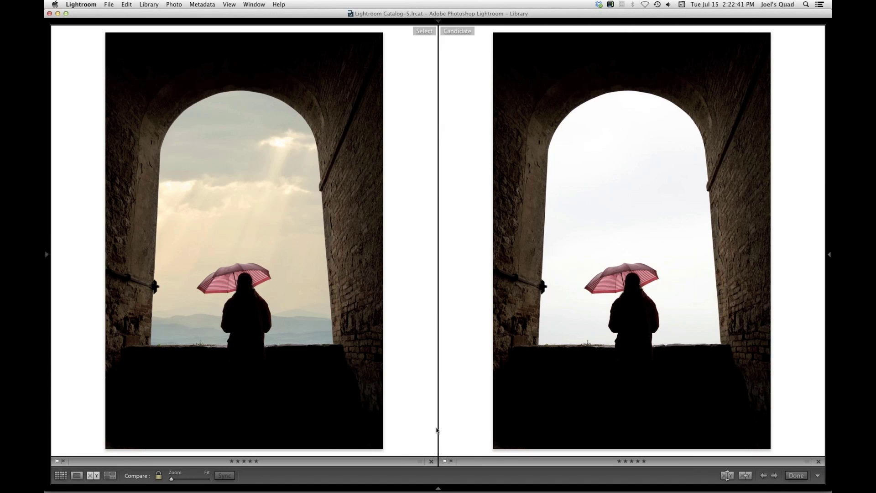
{"action": "key", "text": "l"}
{"action": "key", "text": "l"}
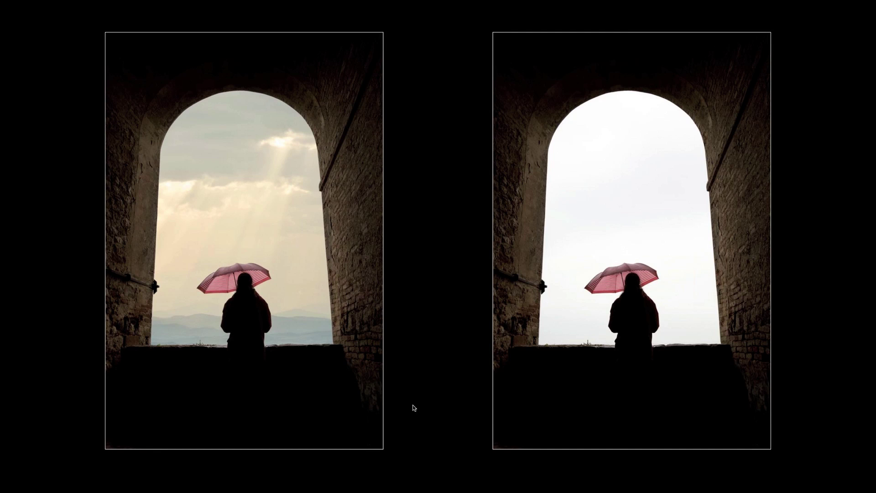
{"action": "key", "text": "l"}
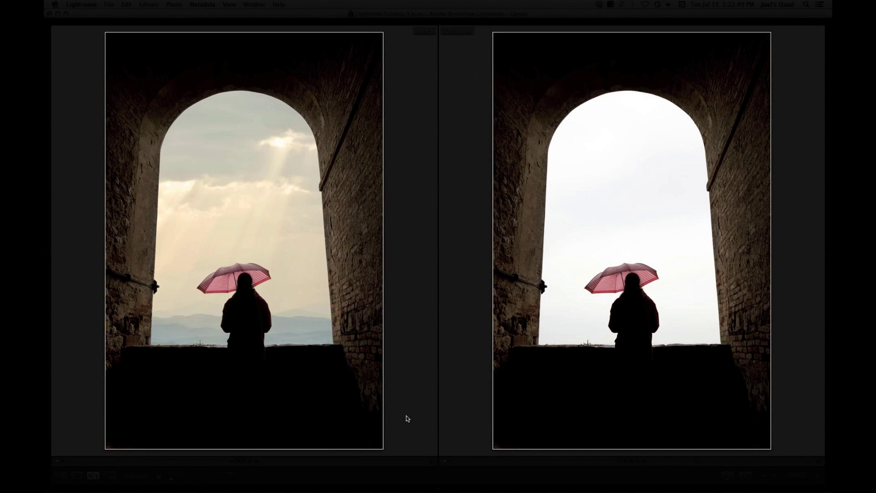
{"action": "key", "text": "l"}
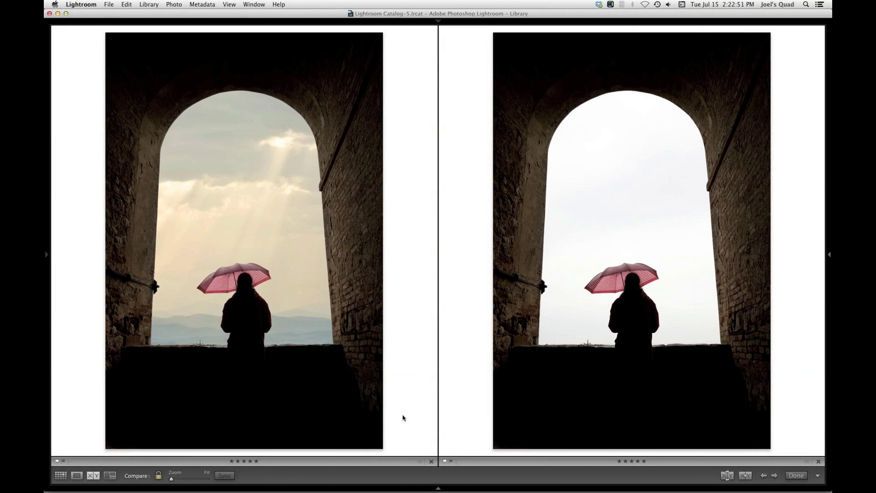
- Return to the thumbnail grid with badges shown, restore the side panels and clear the photo selection
{"action": "key", "text": "g"}
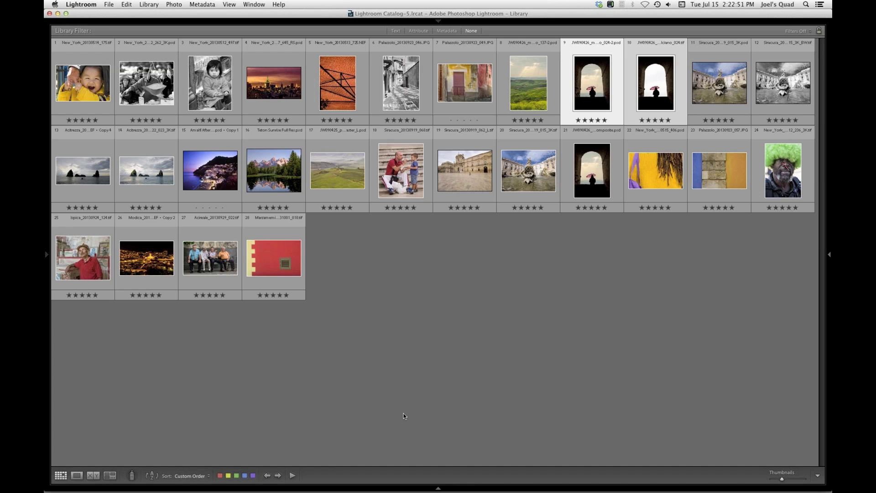
{"action": "key", "text": "j"}
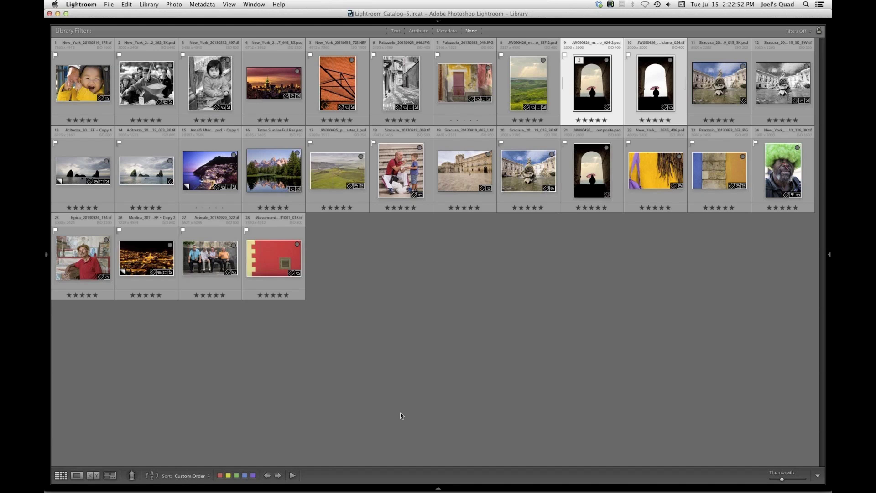
{"action": "key", "text": "shift+Tab"}
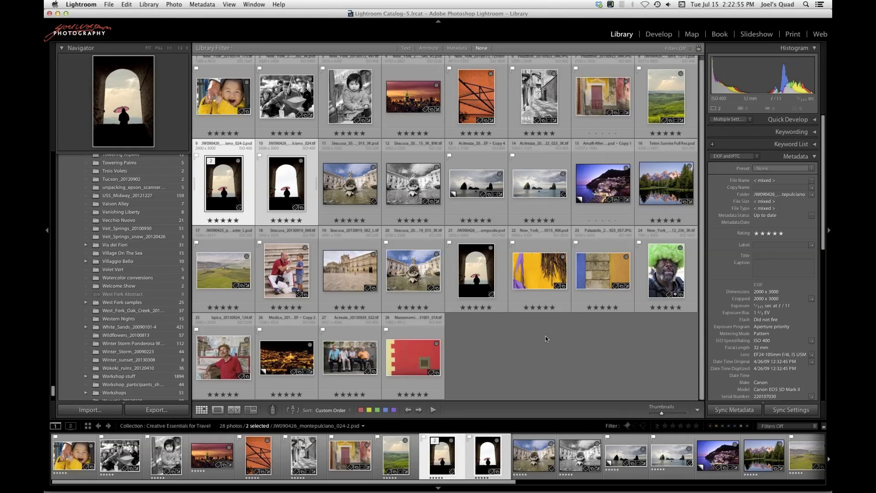
{"action": "left_click", "coordinate": [477, 368]}
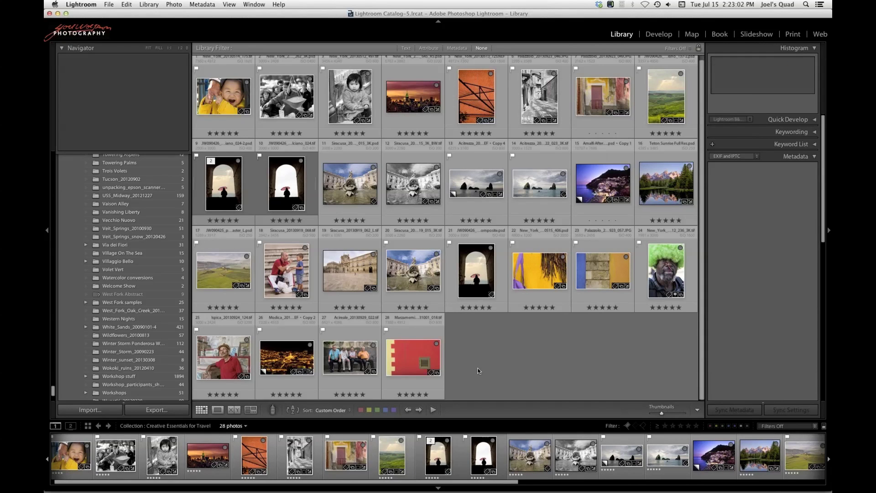
- View the fountain photo Siracusa_20130919_015_3K.psd enlarged and compare it with its black-and-white version Siracusa_20130919_015_3K_BW.tif
{"action": "double_click", "coordinate": [357, 185]}
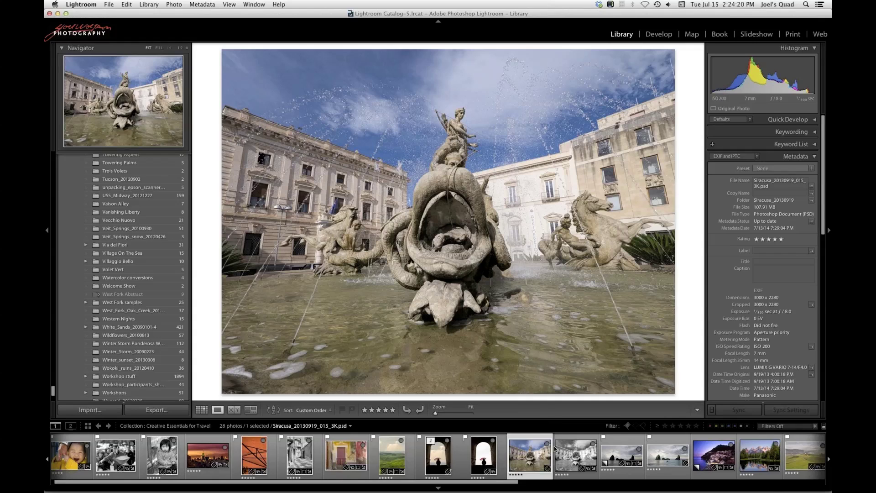
{"action": "left_click", "coordinate": [579, 454]}
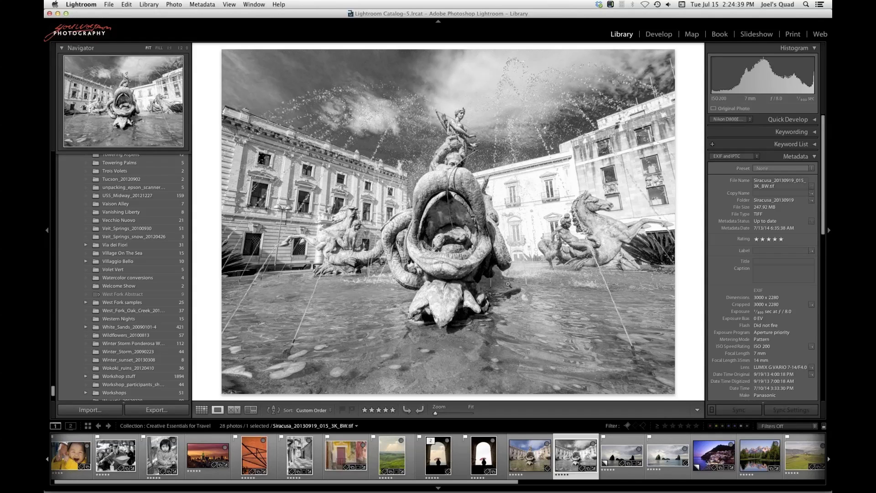
{"action": "left_click", "coordinate": [530, 451]}
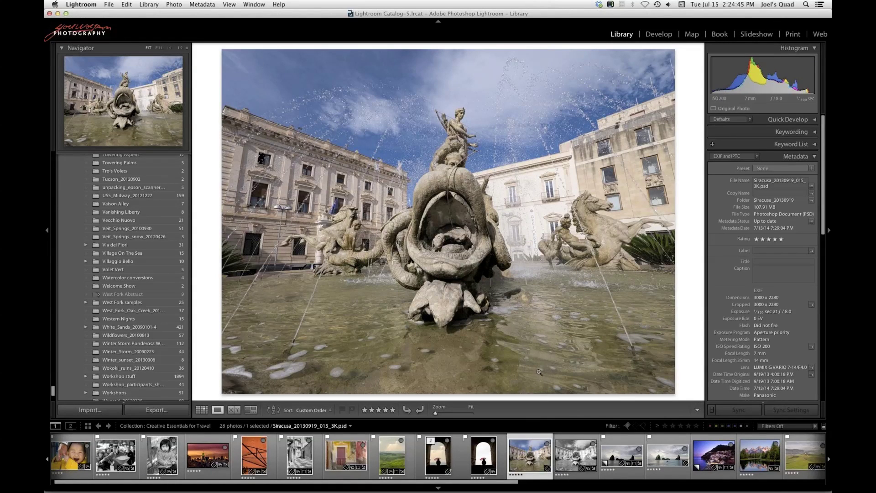
{"action": "right_click", "coordinate": [532, 454]}
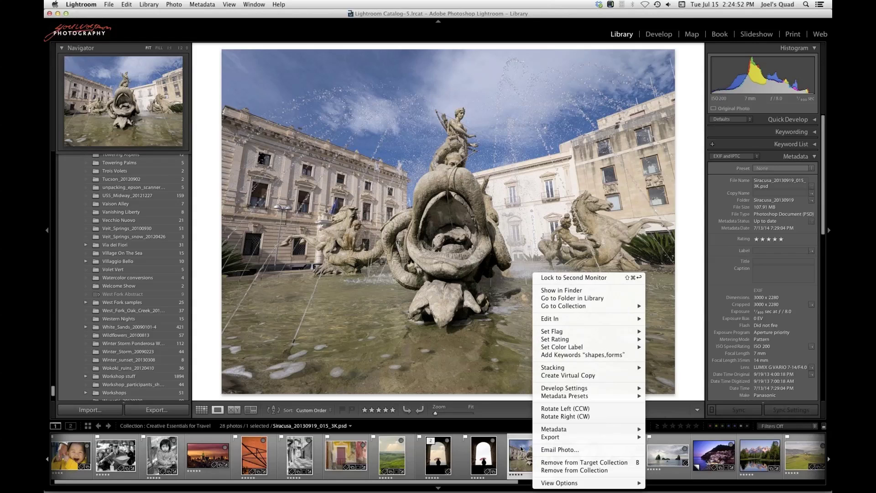
{"action": "left_click", "coordinate": [527, 441]}
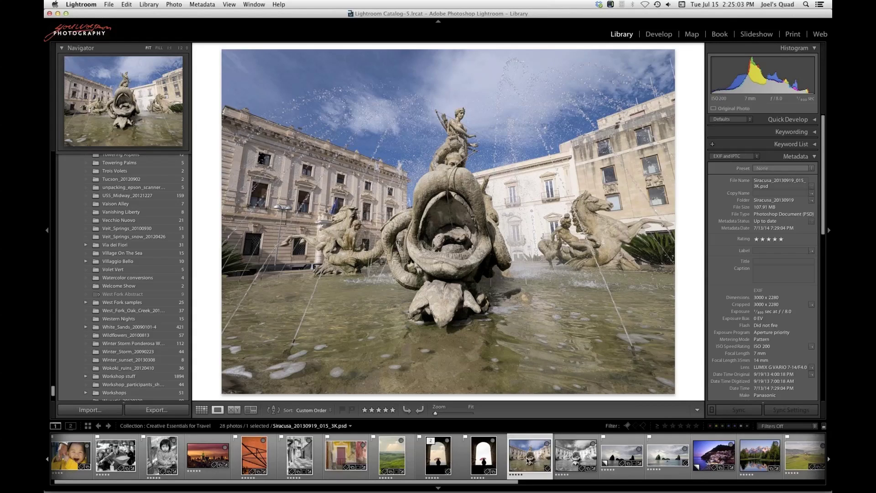
- Open the colour fountain photo Siracusa_20130919_015_3K.psd for editing in Adobe Photoshop CC 2014
{"action": "right_click", "coordinate": [533, 455]}
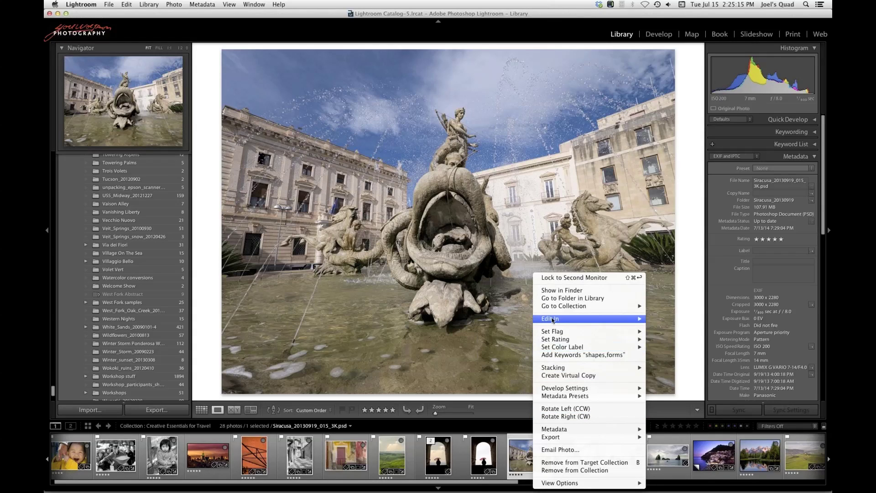
{"action": "mouse_move", "coordinate": [552, 319]}
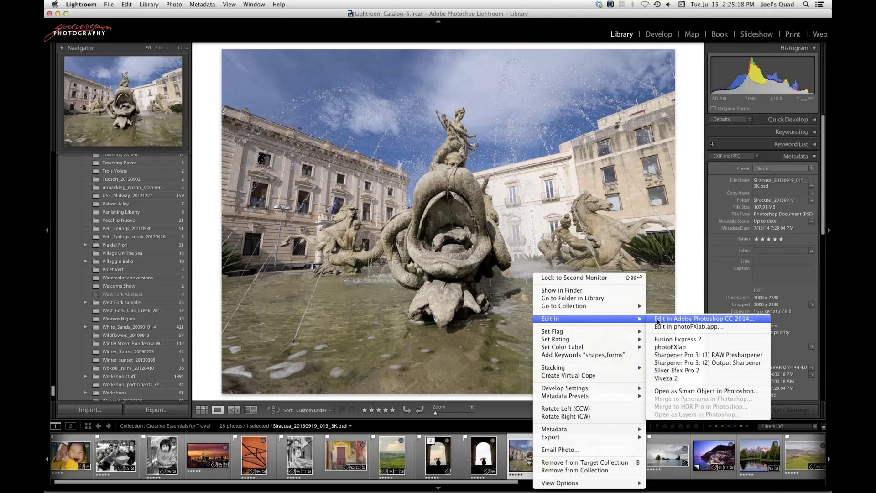
{"action": "left_click", "coordinate": [662, 318]}
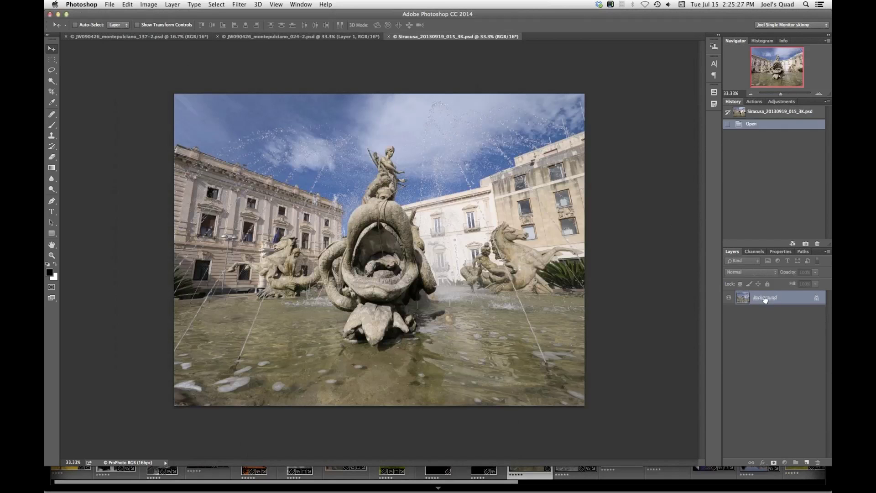
- Duplicate the Background layer and name the copy Clarity
{"action": "left_click_drag", "start_coordinate": [808, 298], "coordinate": [806, 462]}
{"action": "double_click", "coordinate": [766, 297]}
{"action": "type", "text": "Clarity"}
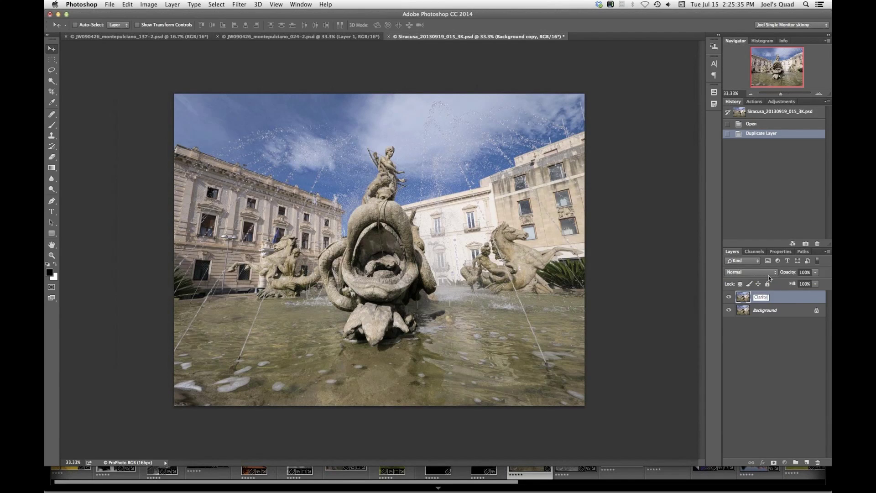
{"action": "key", "text": "Return"}
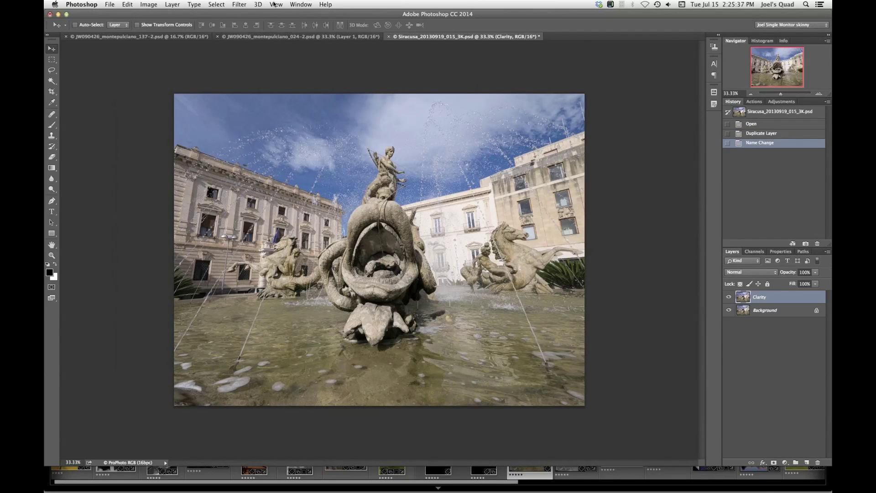
- Open the Topaz Clarity filter for the Clarity layer
{"action": "left_click", "coordinate": [241, 4]}
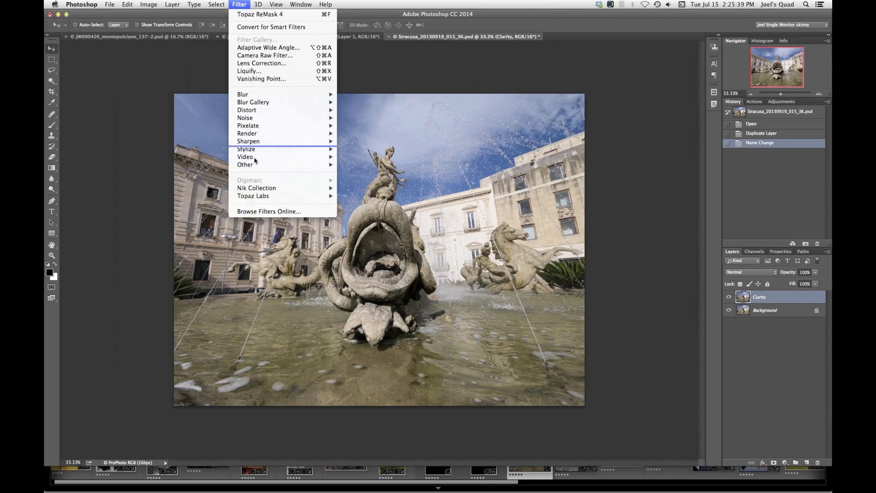
{"action": "mouse_move", "coordinate": [273, 196]}
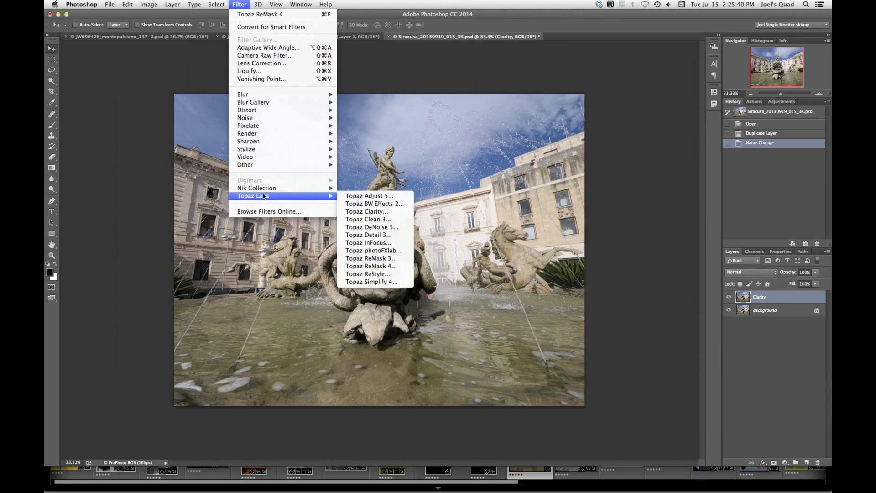
{"action": "left_click", "coordinate": [356, 207]}
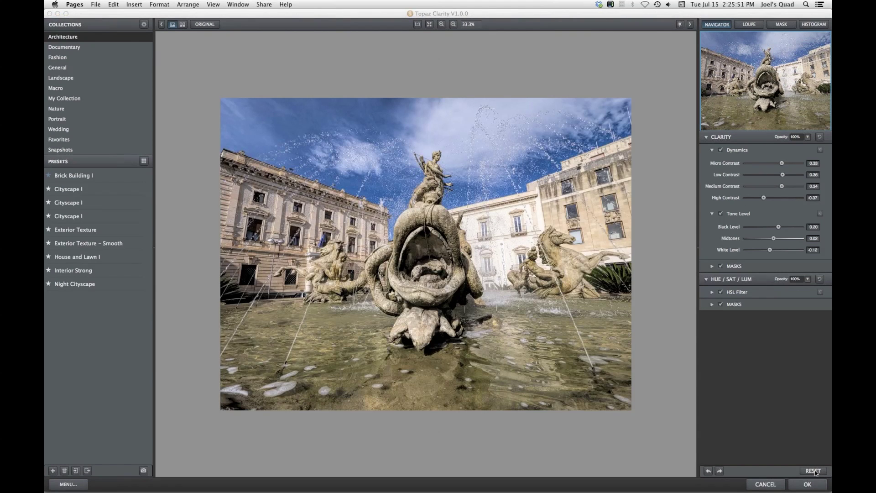
- Reset all Clarity adjustments and browse the Landscape and Architecture preset collections
{"action": "left_click", "coordinate": [814, 470]}
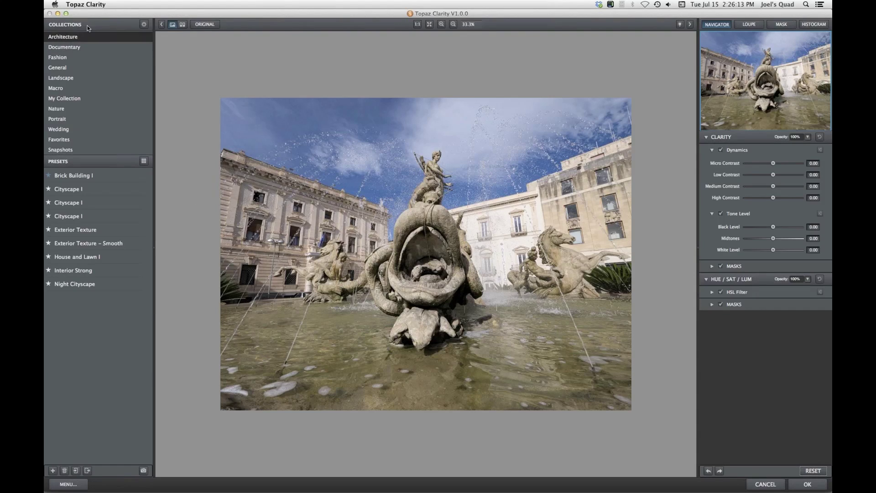
{"action": "left_click", "coordinate": [73, 79]}
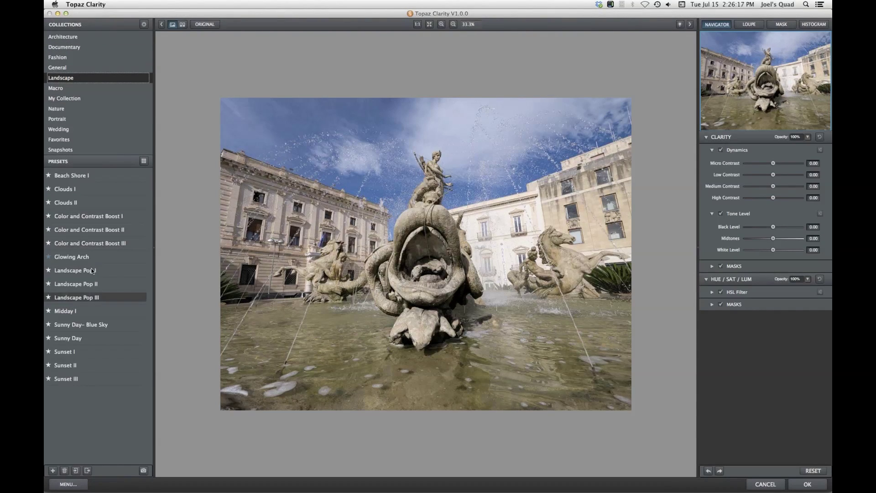
{"action": "left_click", "coordinate": [69, 36]}
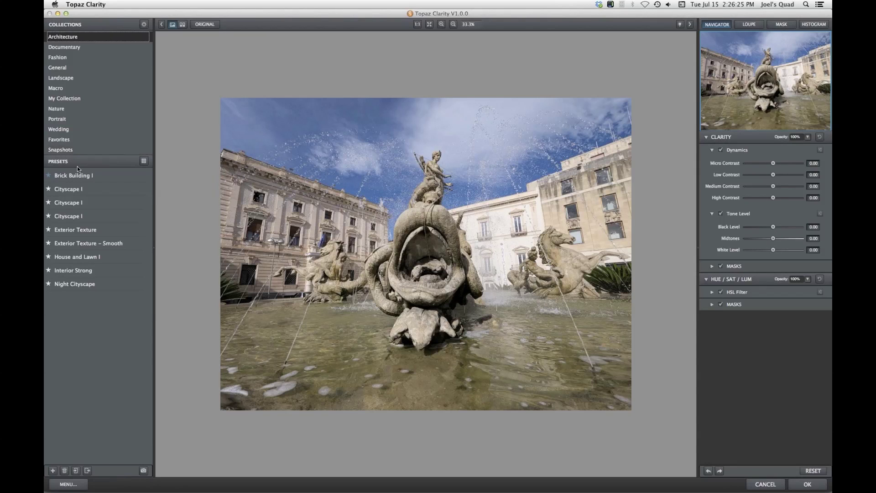
- Try the Architecture preset Brick Building I, compare it with the original photo, and reset all adjustments
{"action": "left_click", "coordinate": [85, 175]}
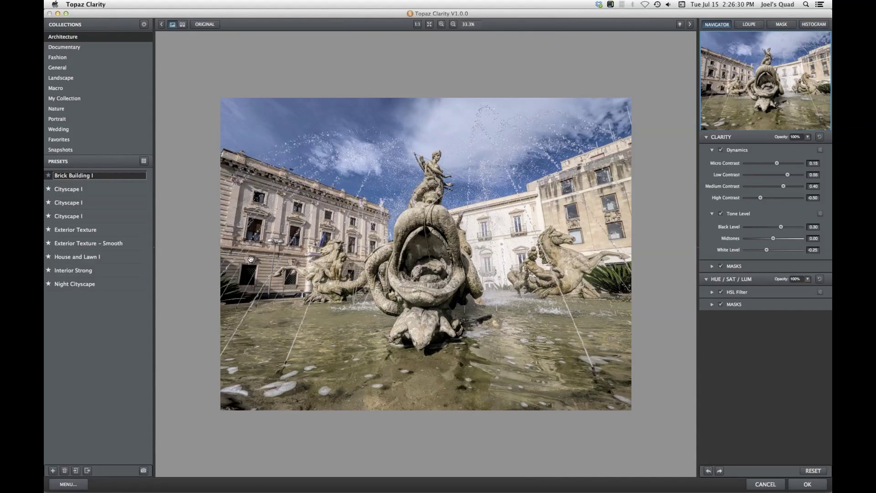
{"action": "left_click", "coordinate": [205, 25]}
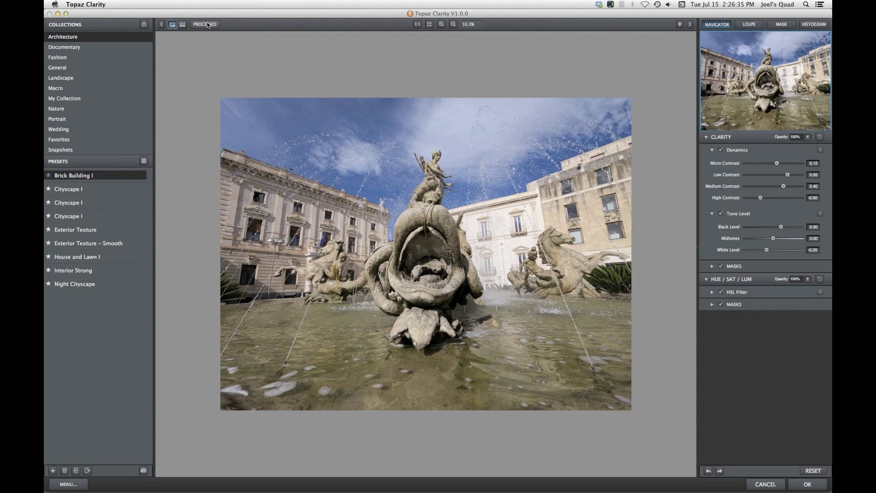
{"action": "left_click", "coordinate": [208, 26]}
{"action": "left_click", "coordinate": [197, 24]}
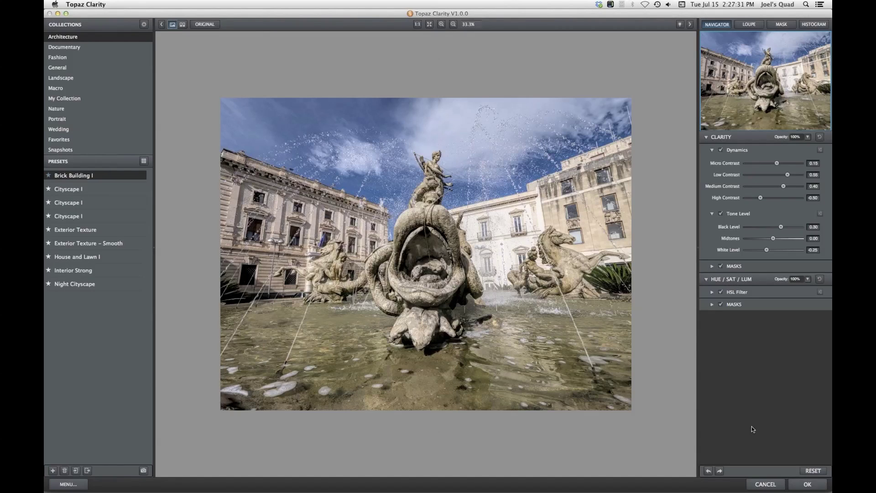
{"action": "left_click", "coordinate": [812, 470]}
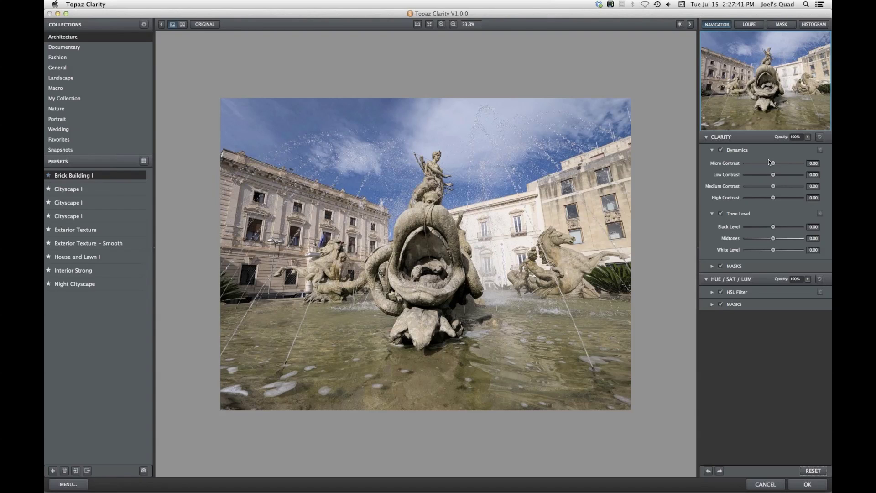
- Set the Micro Contrast of the fountain photo to 0.38
{"action": "left_click_drag", "start_coordinate": [772, 165], "coordinate": [788, 165]}
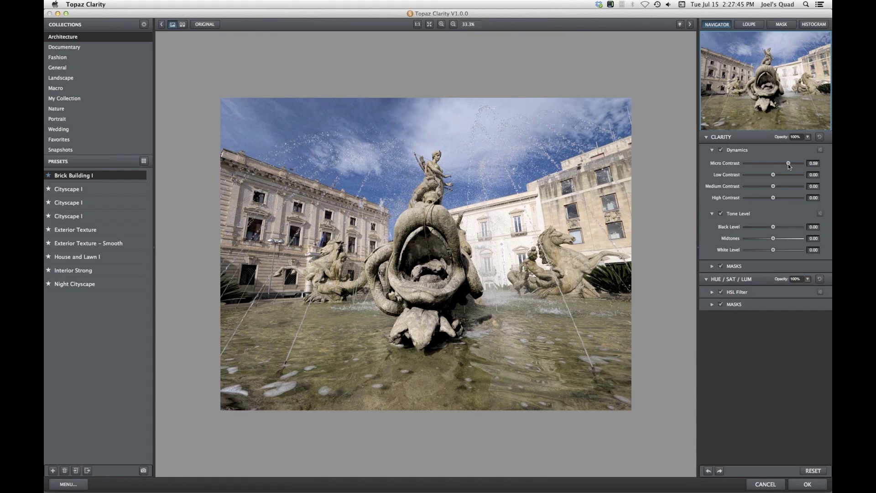
{"action": "left_click_drag", "start_coordinate": [788, 165], "coordinate": [794, 166]}
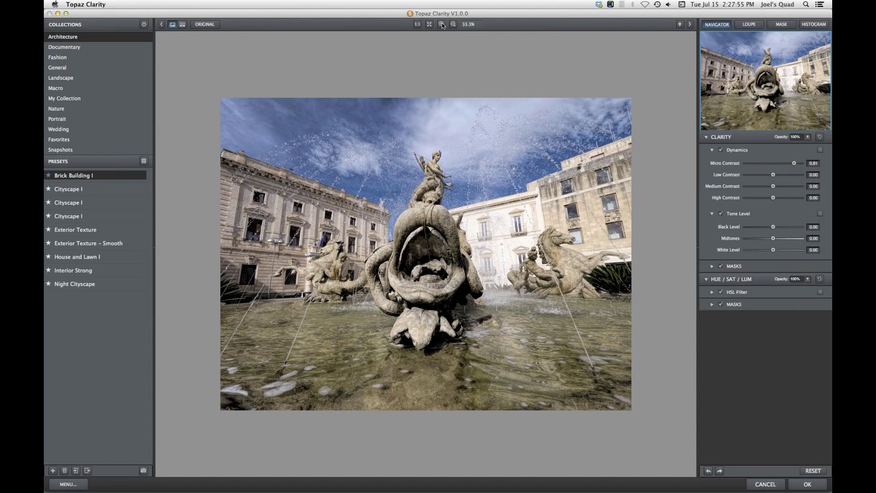
{"action": "left_click", "coordinate": [441, 23]}
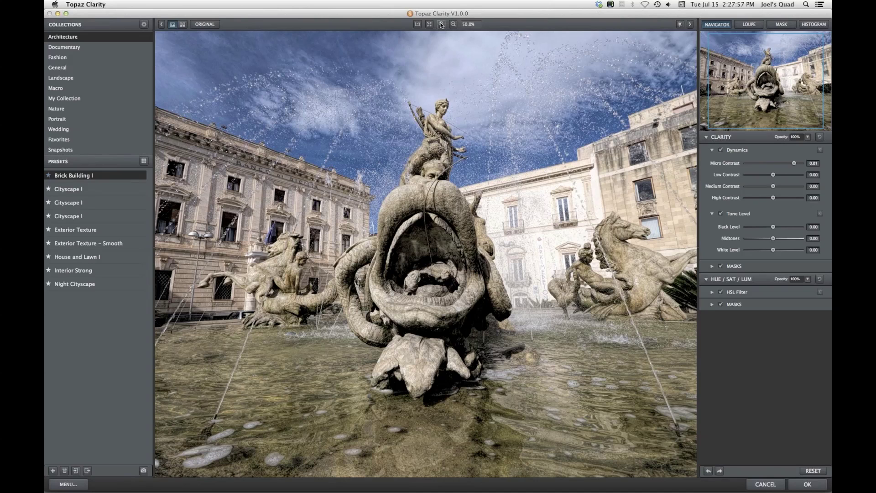
{"action": "left_click", "coordinate": [736, 73]}
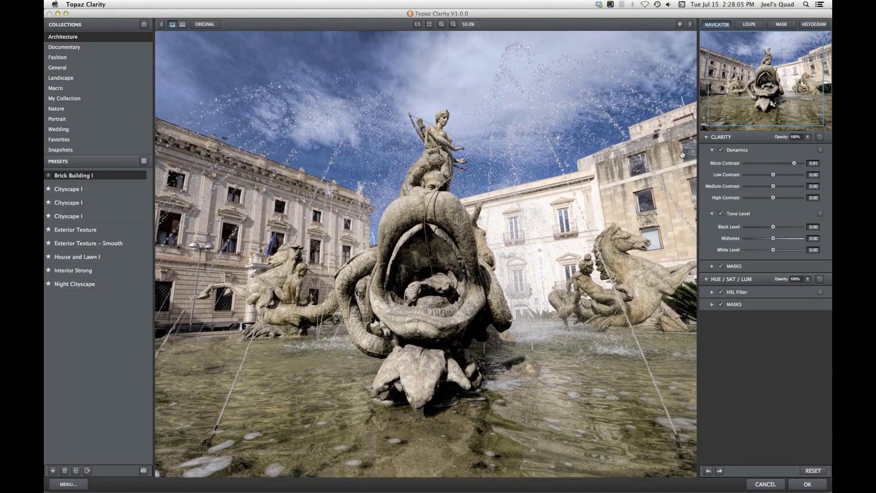
{"action": "left_click_drag", "start_coordinate": [794, 163], "coordinate": [780, 163]}
{"action": "left_click_drag", "start_coordinate": [780, 163], "coordinate": [782, 164]}
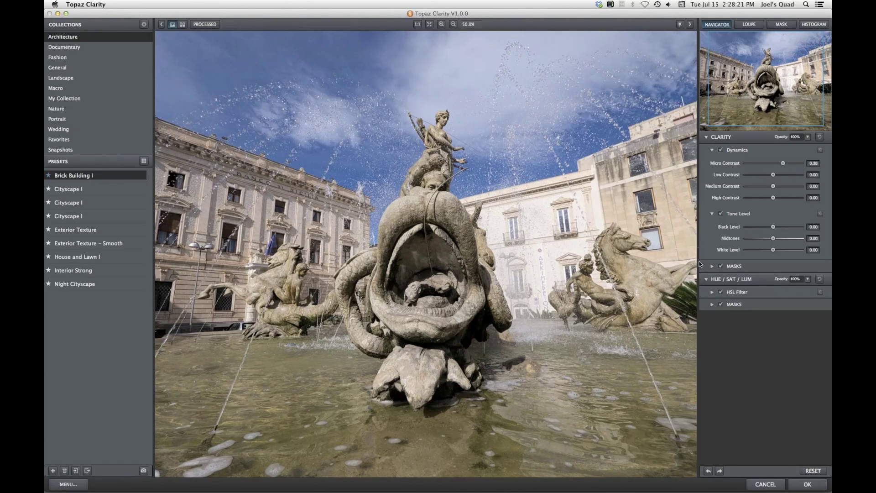
- Set Low Contrast to 0.33 and Medium Contrast to 0.28
{"action": "left_click_drag", "start_coordinate": [773, 175], "coordinate": [782, 177]}
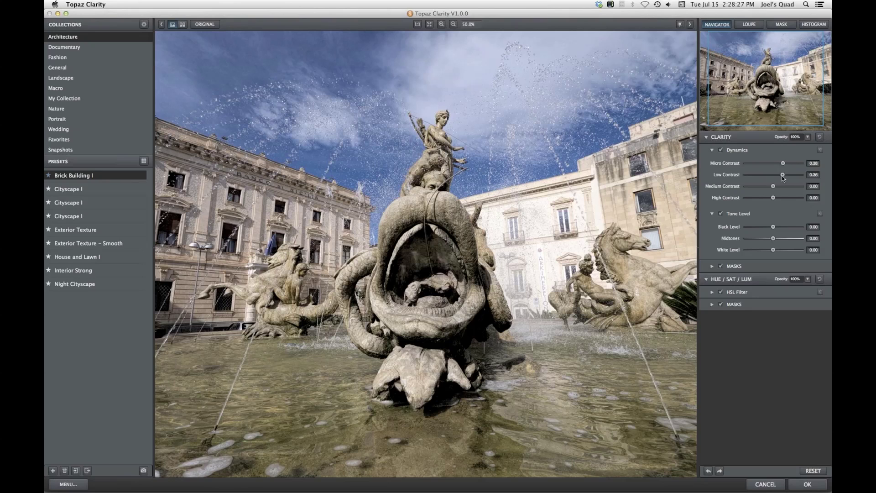
{"action": "left_click_drag", "start_coordinate": [783, 176], "coordinate": [781, 175]}
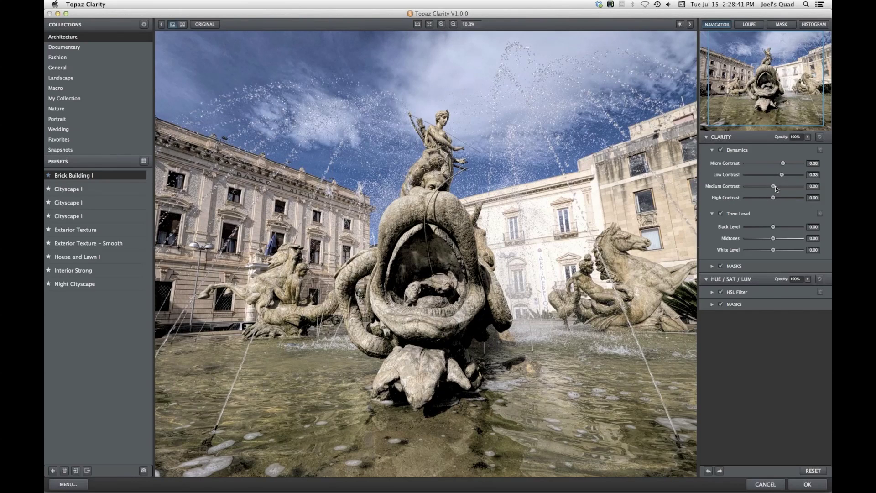
{"action": "left_click_drag", "start_coordinate": [774, 188], "coordinate": [778, 189]}
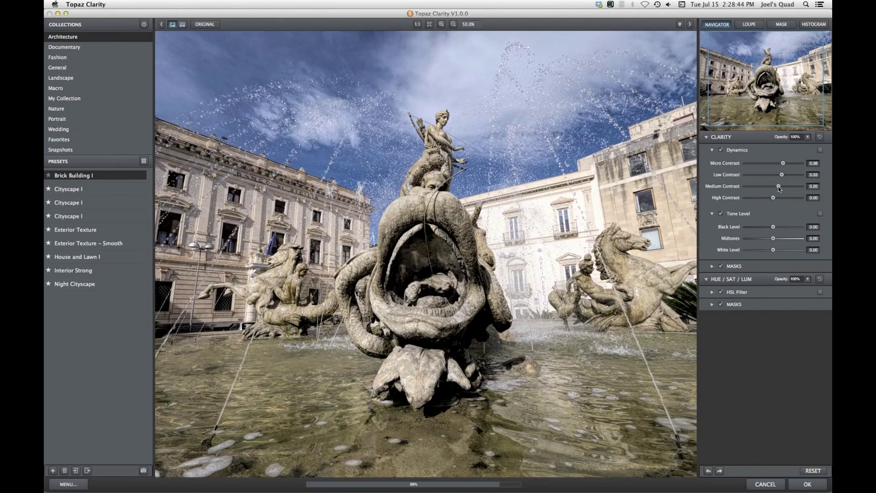
{"action": "left_click_drag", "start_coordinate": [778, 187], "coordinate": [780, 187]}
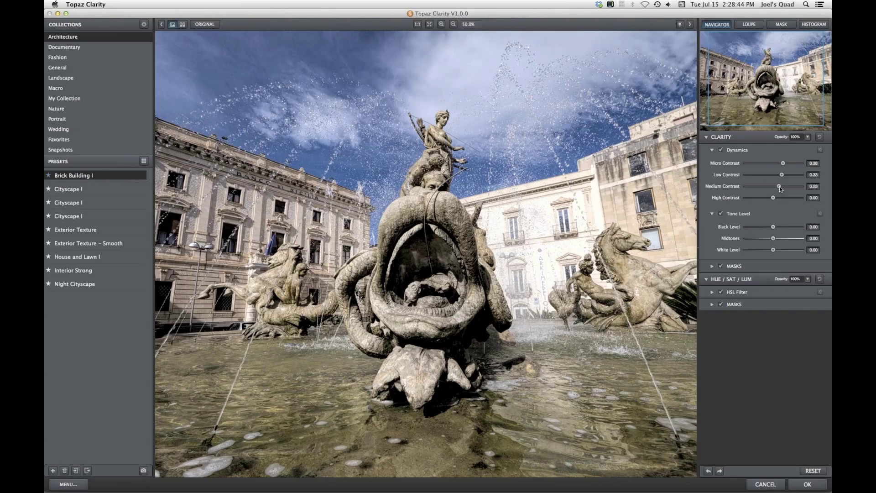
{"action": "left_click_drag", "start_coordinate": [779, 186], "coordinate": [780, 186]}
- Test a strong positive High Contrast on the whole photo, then set it to -0.33
{"action": "left_click", "coordinate": [429, 25]}
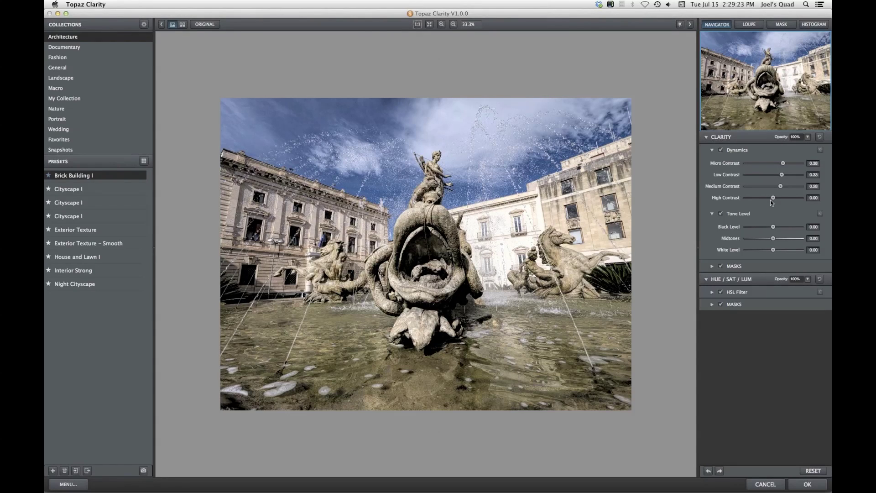
{"action": "left_click_drag", "start_coordinate": [773, 198], "coordinate": [792, 198]}
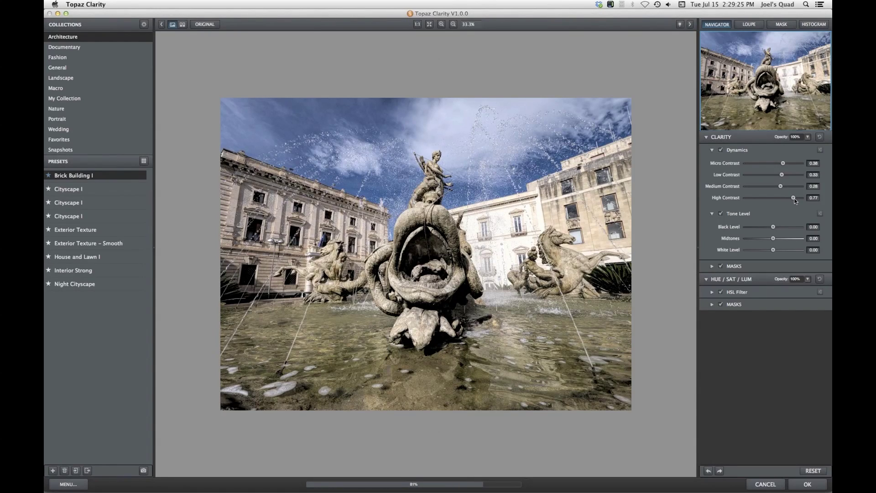
{"action": "left_click_drag", "start_coordinate": [794, 197], "coordinate": [795, 199]}
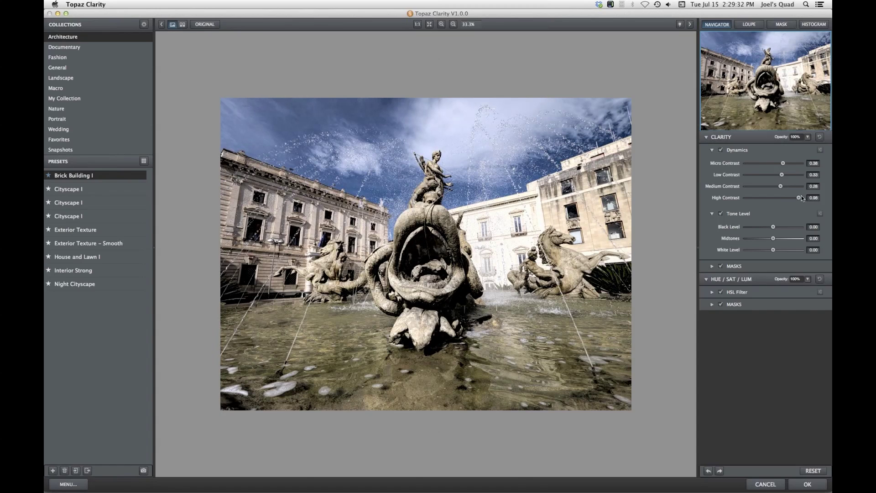
{"action": "left_click_drag", "start_coordinate": [801, 195], "coordinate": [768, 198]}
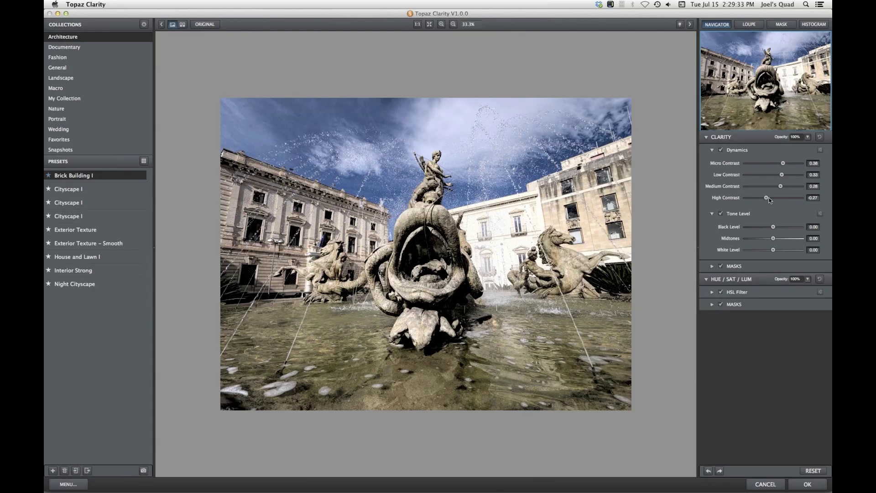
{"action": "left_click_drag", "start_coordinate": [768, 198], "coordinate": [768, 197]}
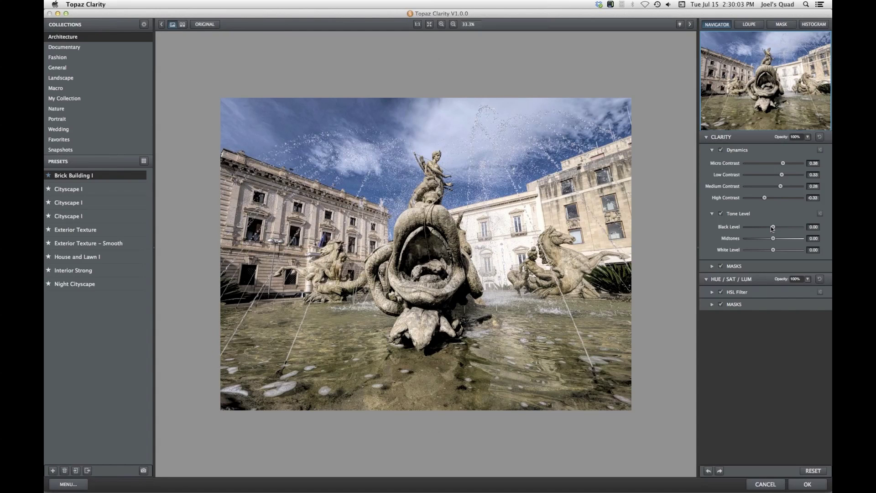
- Set Black Level to 0.20, Midtones to 0.05 and White Level to -0.17, and apply the filter to the Clarity layer
{"action": "left_click_drag", "start_coordinate": [772, 229], "coordinate": [773, 229]}
{"action": "left_click_drag", "start_coordinate": [772, 229], "coordinate": [774, 238]}
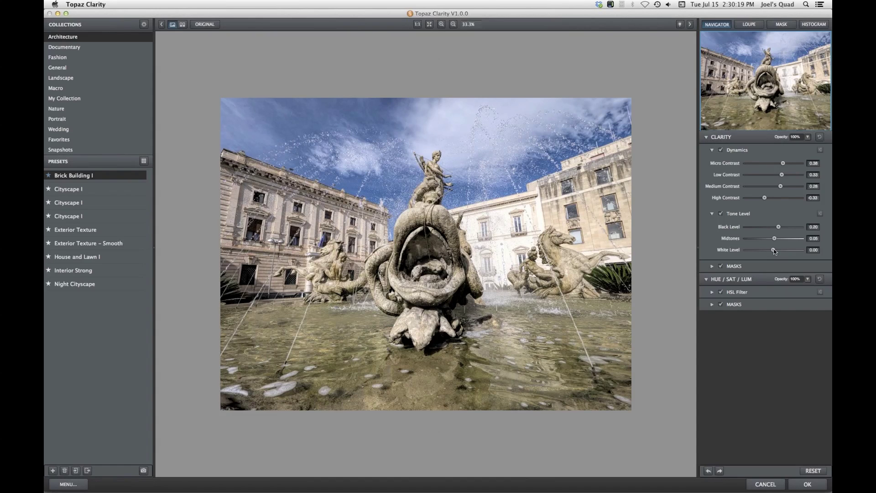
{"action": "left_click_drag", "start_coordinate": [773, 251], "coordinate": [771, 251]}
{"action": "left_click_drag", "start_coordinate": [770, 250], "coordinate": [764, 249]}
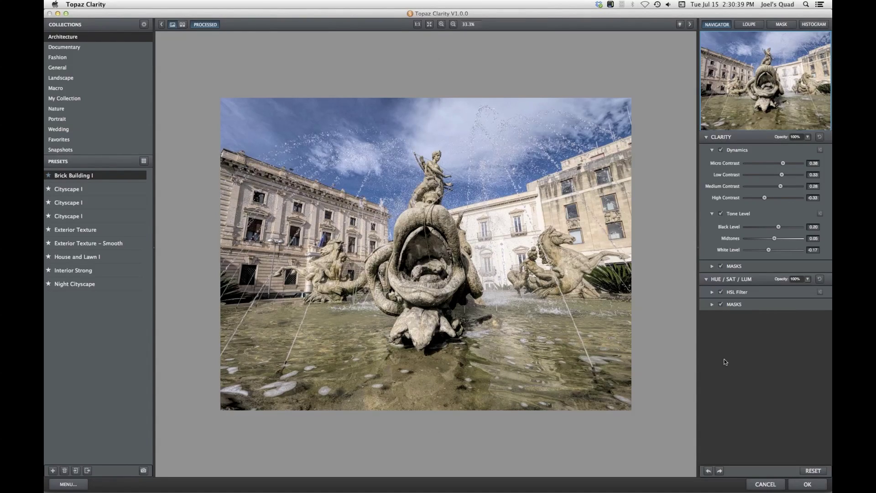
{"action": "left_click", "coordinate": [808, 485]}
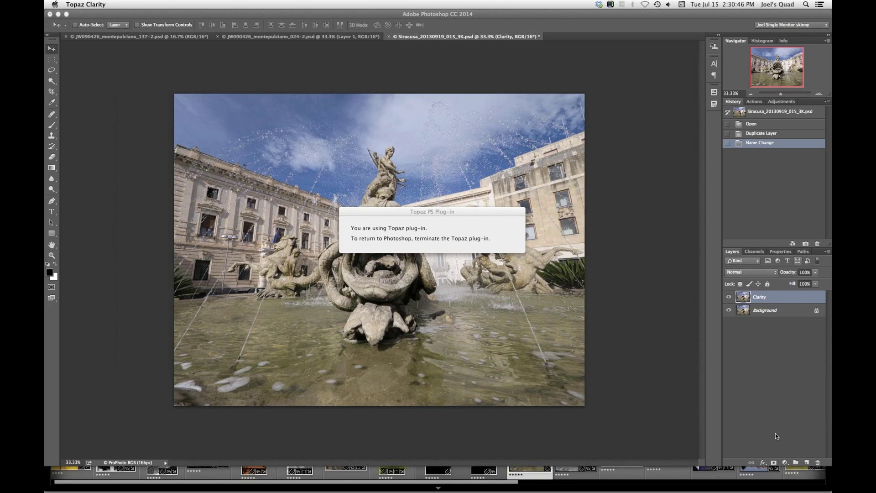
- Add a layer mask to the Clarity layer and paint black with the Brush tool over the foreground water to hide the effect there
{"action": "left_click", "coordinate": [773, 462]}
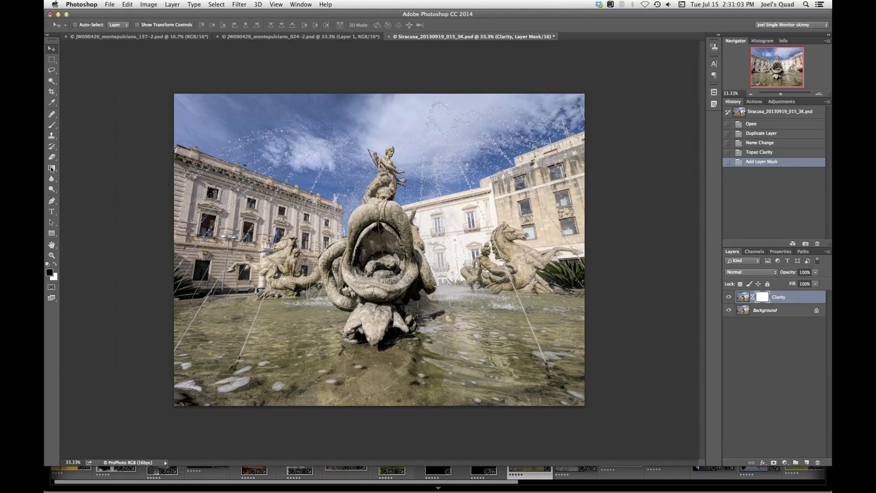
{"action": "left_click", "coordinate": [52, 125]}
{"action": "left_click", "coordinate": [52, 124]}
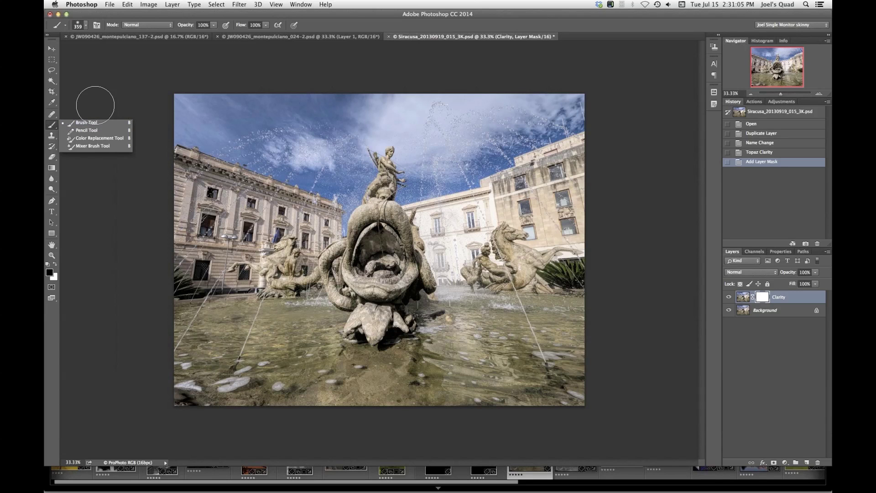
{"action": "left_click", "coordinate": [113, 96]}
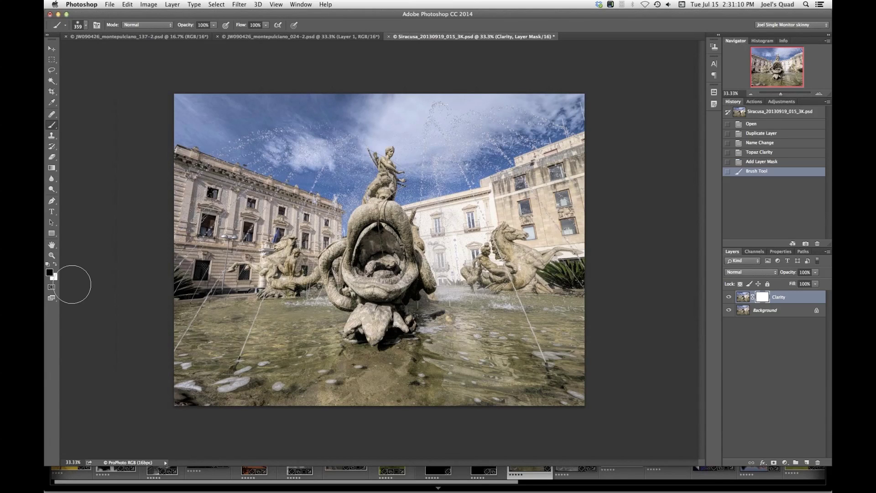
{"action": "mouse_move", "coordinate": [291, 342]}
{"action": "left_mouse_down"}
{"action": "mouse_move", "coordinate": [315, 371]}
{"action": "mouse_move", "coordinate": [381, 383]}
{"action": "left_mouse_up"}
{"action": "mouse_move", "coordinate": [281, 339]}
{"action": "left_mouse_down"}
{"action": "mouse_move", "coordinate": [323, 338]}
{"action": "mouse_move", "coordinate": [285, 335]}
{"action": "mouse_move", "coordinate": [286, 278]}
{"action": "mouse_move", "coordinate": [279, 439]}
{"action": "mouse_move", "coordinate": [288, 283]}
{"action": "mouse_move", "coordinate": [279, 287]}
{"action": "left_mouse_up"}
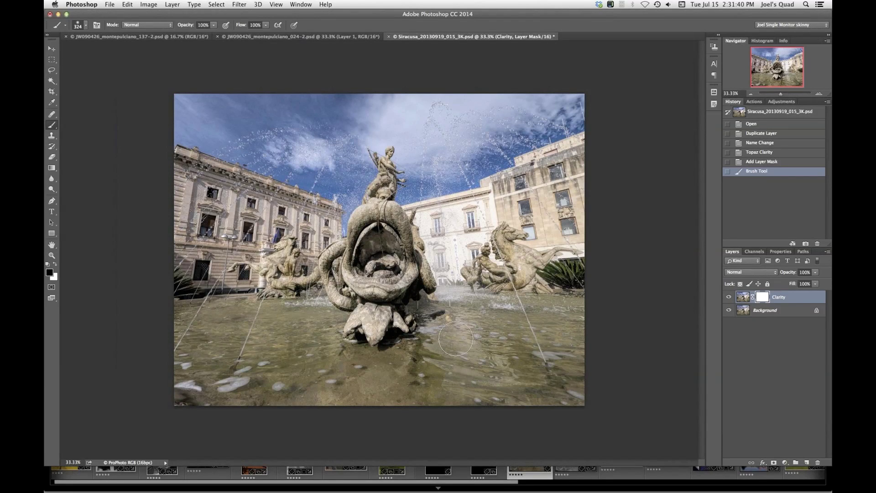
{"action": "left_click_drag", "start_coordinate": [202, 371], "coordinate": [162, 370]}
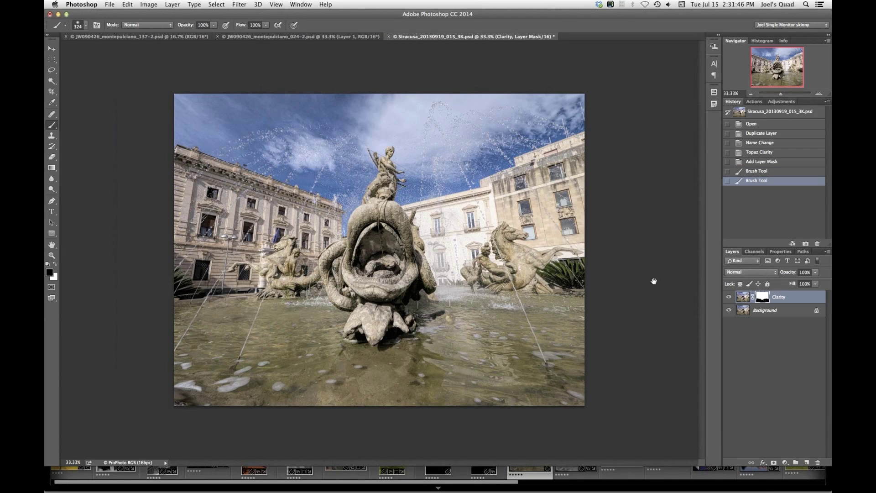
- Compare the photo with and without the Clarity layer, and fit the whole image to the window
{"action": "left_click", "coordinate": [729, 297]}
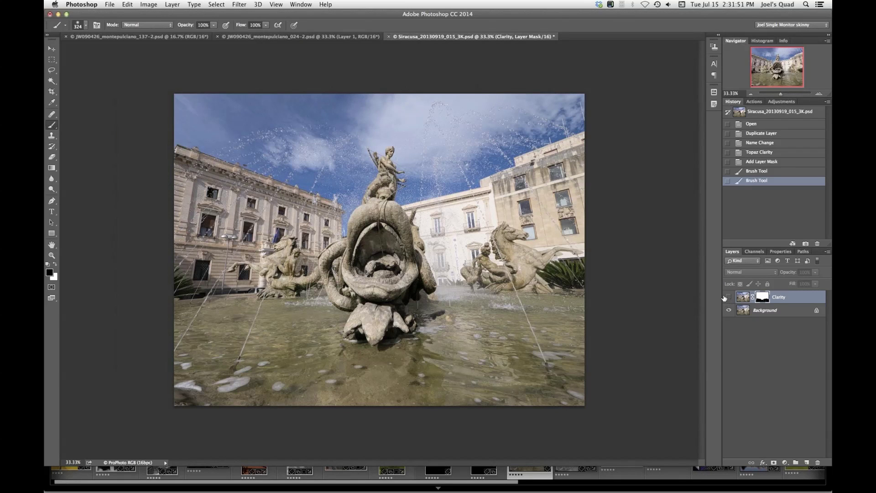
{"action": "left_click", "coordinate": [728, 297]}
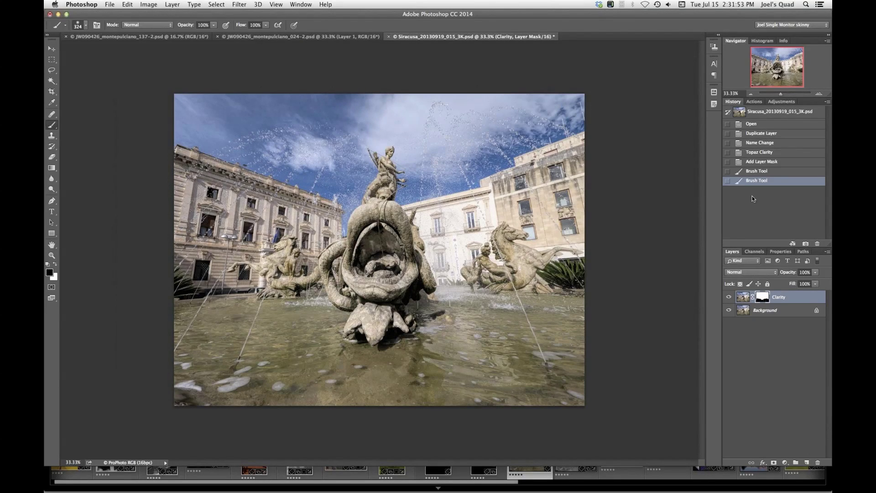
{"action": "left_click", "coordinate": [53, 245]}
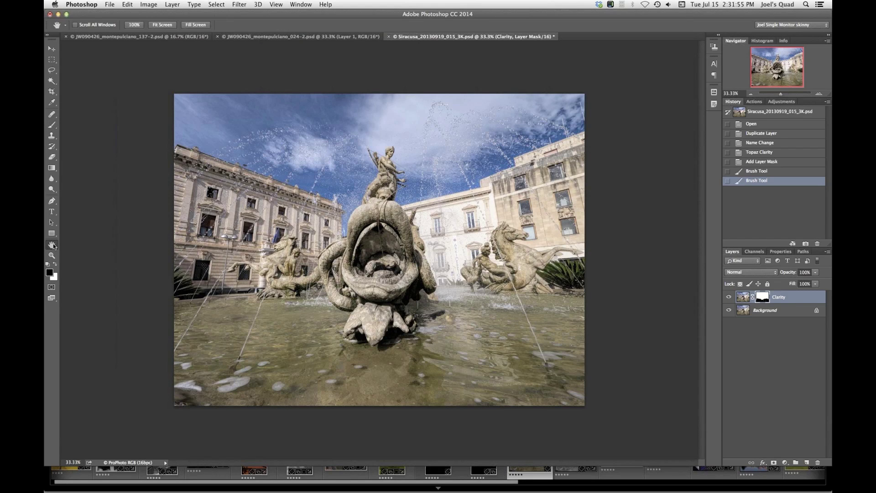
{"action": "double_click", "coordinate": [52, 245]}
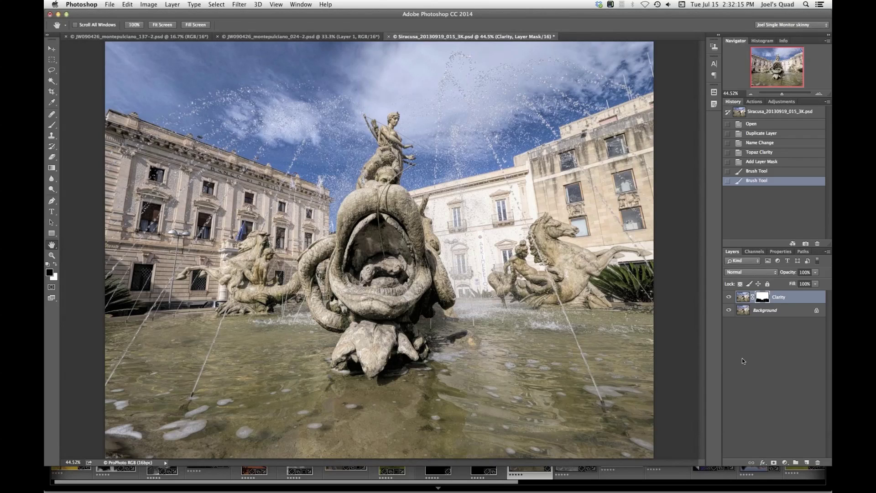
- Save the layered fountain photo under the new name Siracusa_20130919_015_3K-2.psd
{"action": "key", "text": "super+shift+s"}
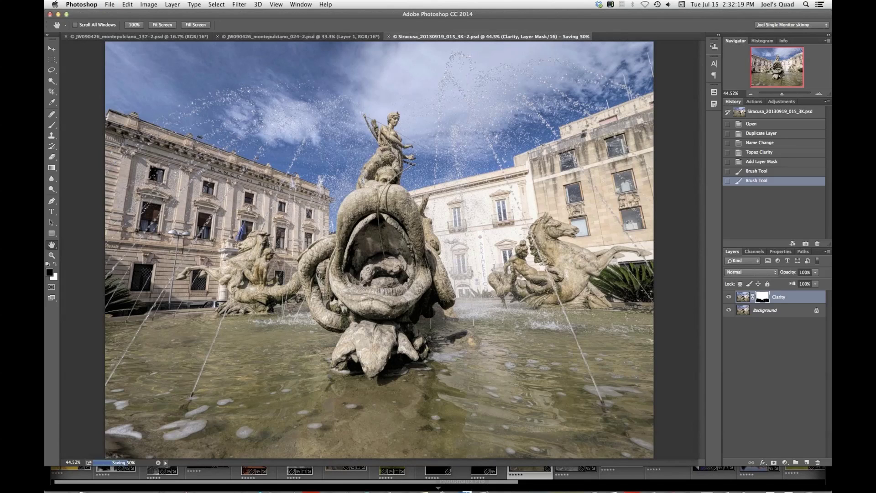
{"action": "mouse_move", "coordinate": [438, 491]}
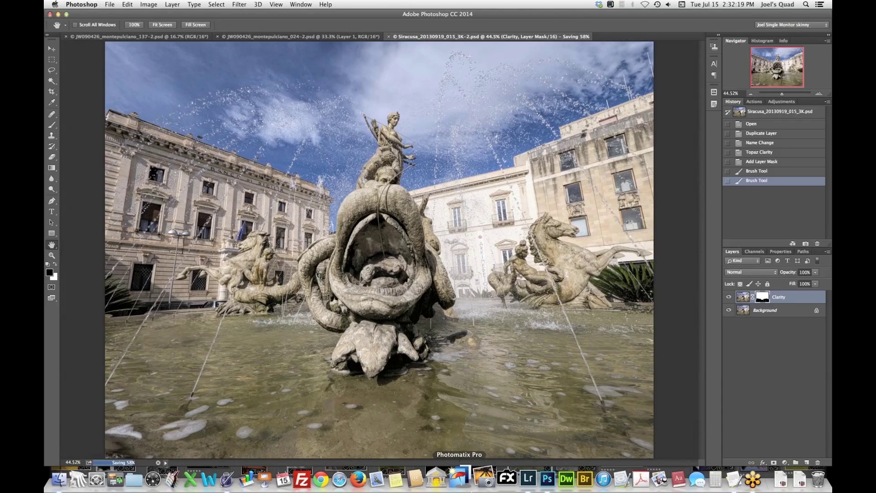
- Switch to Lightroom, open the saved fountain photo in the Develop module and set its Saturation to +29
{"action": "left_click", "coordinate": [519, 477]}
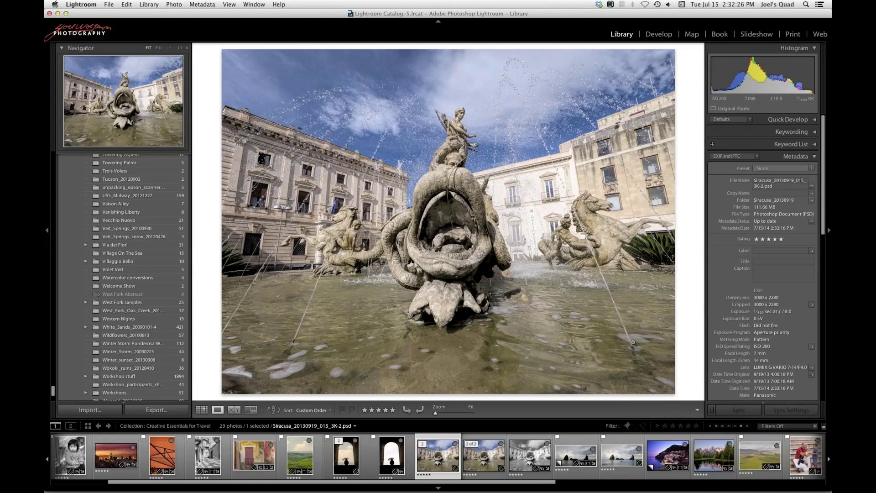
{"action": "key", "text": "d"}
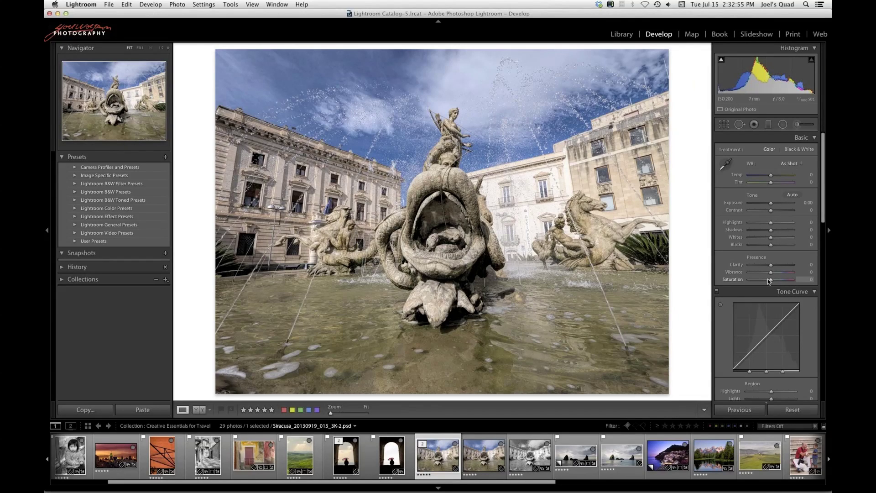
{"action": "left_click_drag", "start_coordinate": [771, 281], "coordinate": [771, 282]}
{"action": "left_click_drag", "start_coordinate": [771, 283], "coordinate": [779, 284]}
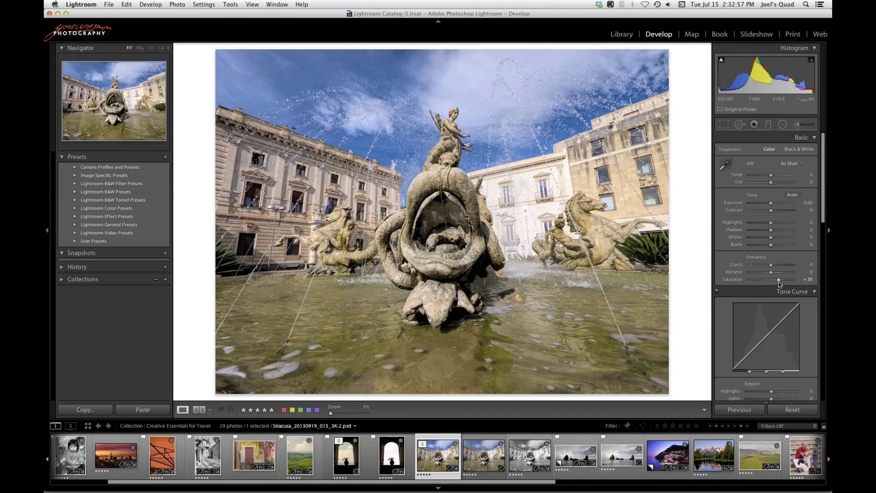
{"action": "left_click_drag", "start_coordinate": [780, 284], "coordinate": [777, 284]}
- Set the tone curve's Point Curve to Medium Contrast
{"action": "scroll", "coordinate": [825, 218], "scroll_direction": "down", "scroll_amount": 5}
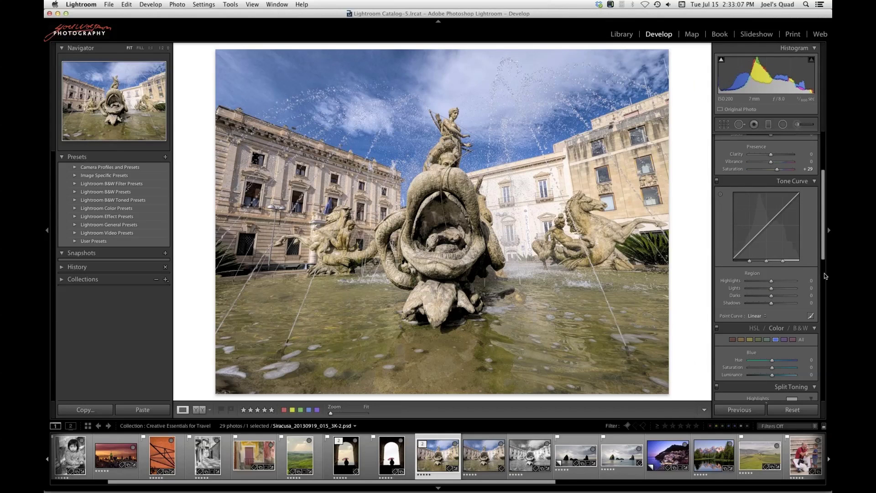
{"action": "scroll", "coordinate": [816, 281], "scroll_direction": "down", "scroll_amount": 5}
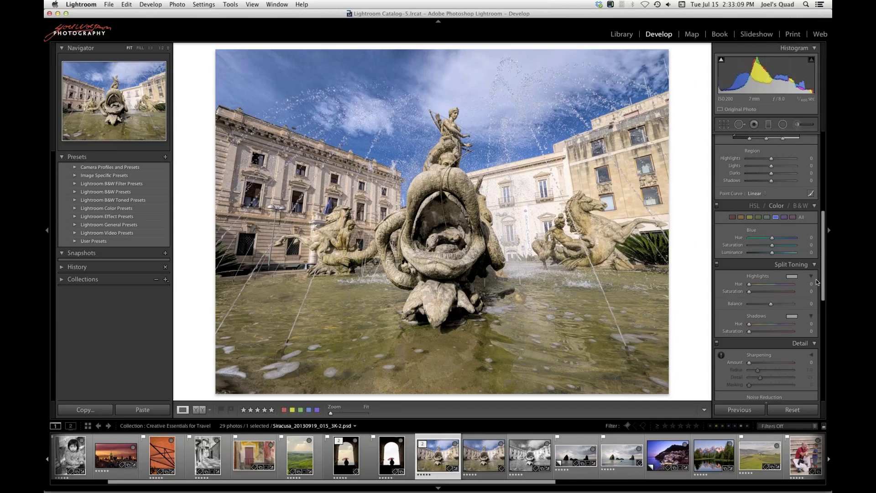
{"action": "scroll", "coordinate": [816, 282], "scroll_direction": "up", "scroll_amount": 5}
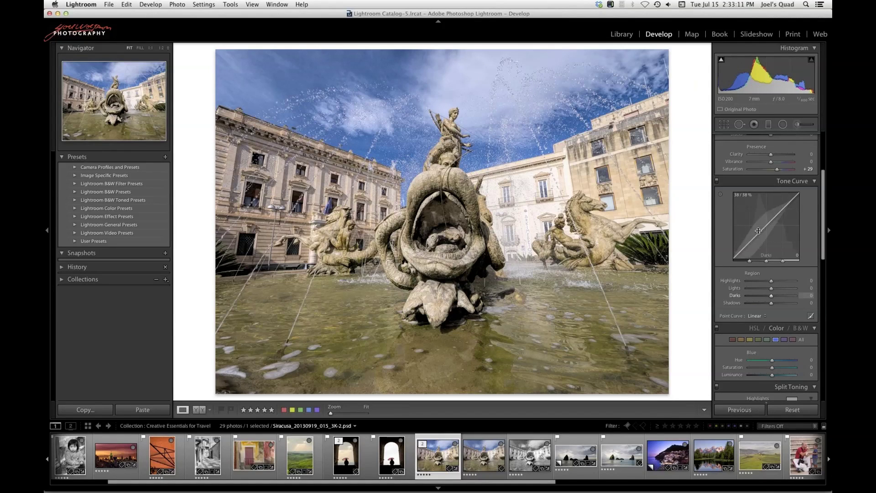
{"action": "left_click", "coordinate": [754, 315]}
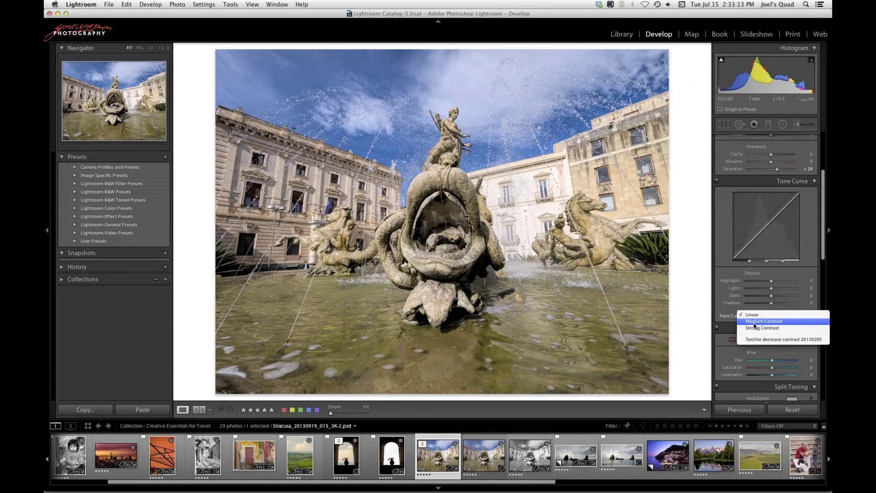
{"action": "left_click", "coordinate": [753, 321]}
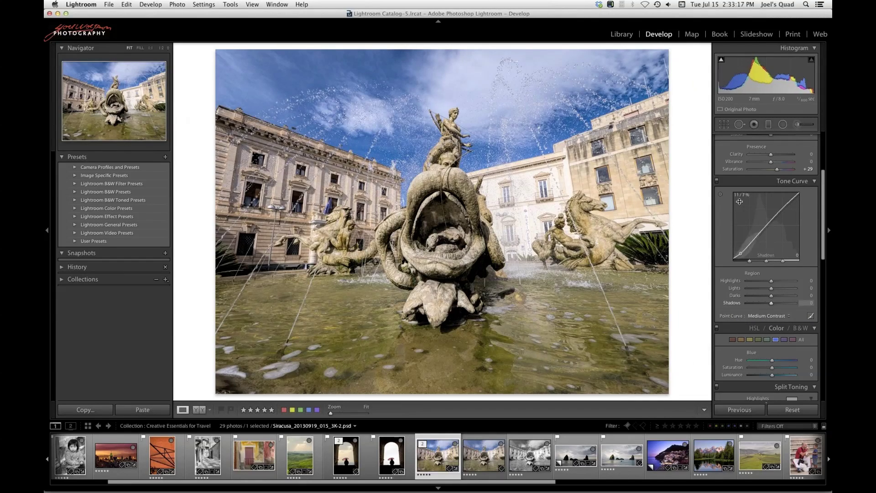
- Open the fountain photo for editing in Adobe Photoshop CC 2014 and duplicate its Background layer
{"action": "right_click", "coordinate": [443, 453]}
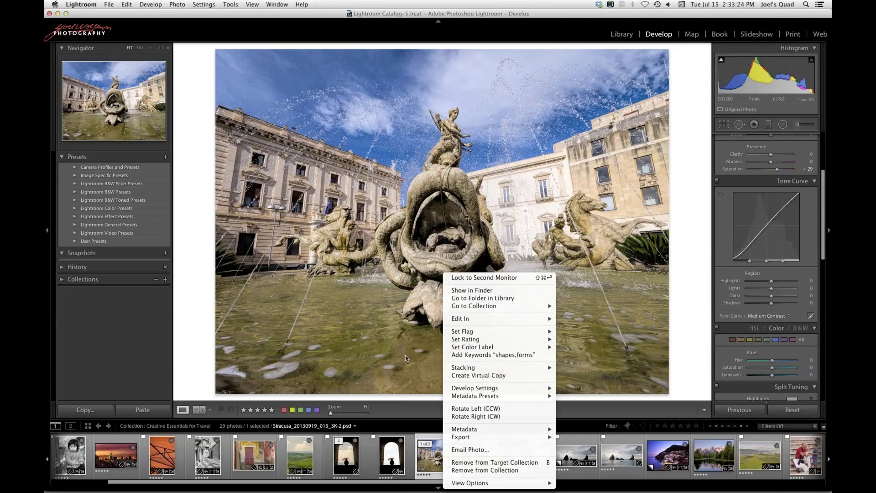
{"action": "left_click", "coordinate": [434, 453]}
{"action": "right_click", "coordinate": [435, 452]}
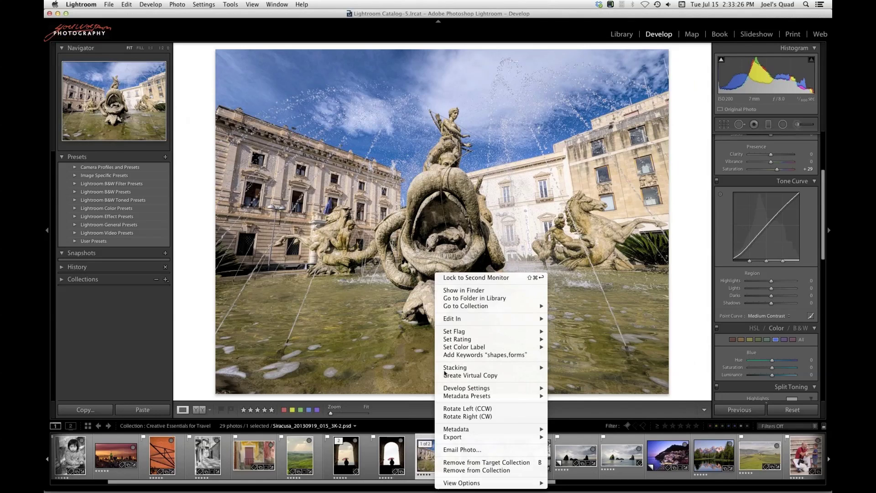
{"action": "mouse_move", "coordinate": [449, 320]}
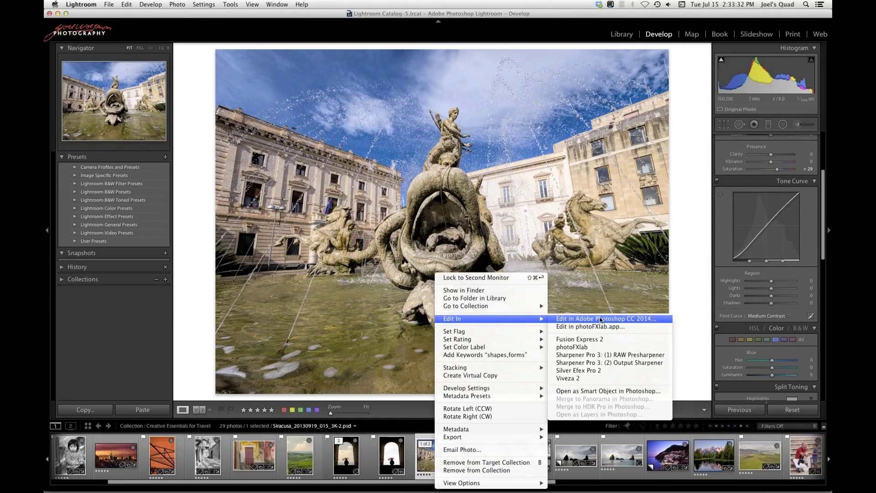
{"action": "left_click", "coordinate": [600, 319]}
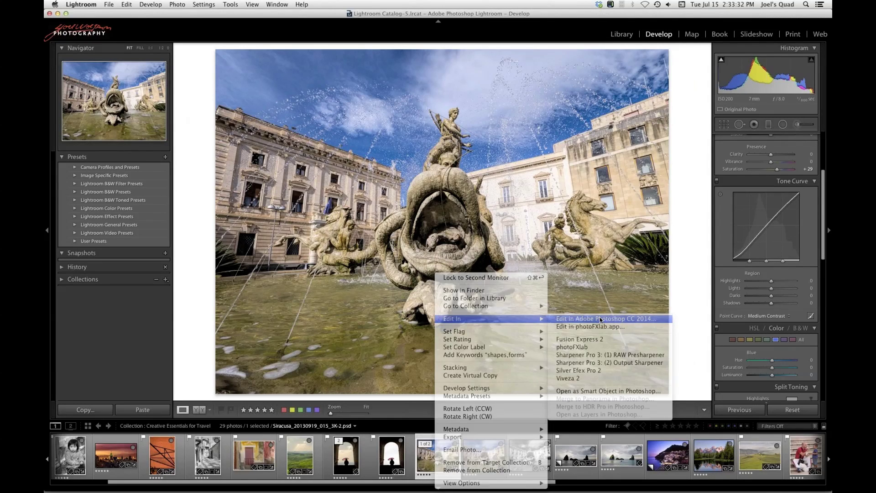
{"action": "left_click", "coordinate": [496, 307]}
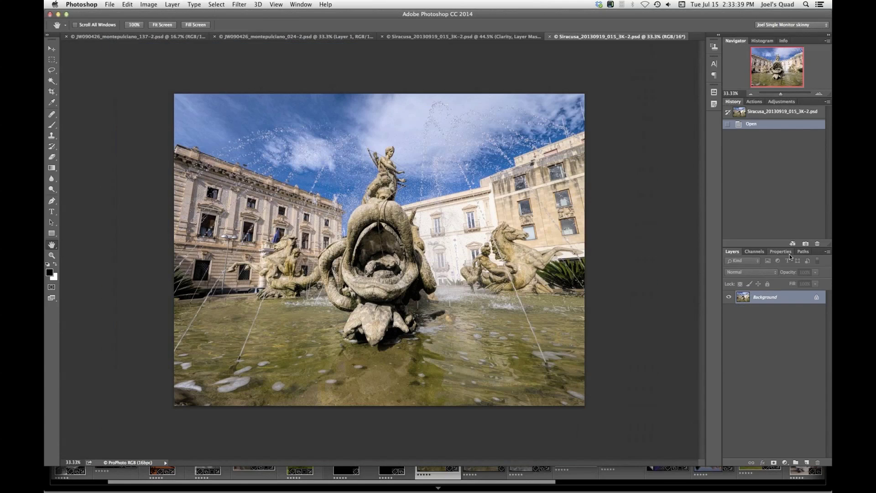
{"action": "left_click_drag", "start_coordinate": [765, 309], "coordinate": [806, 462]}
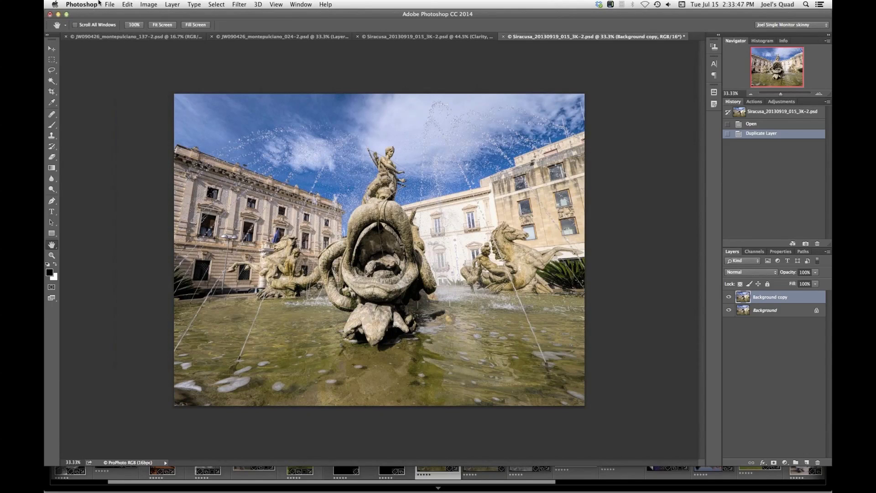
- Close the newly opened fountain document without saving and switch back to Lightroom
{"action": "left_click", "coordinate": [503, 37]}
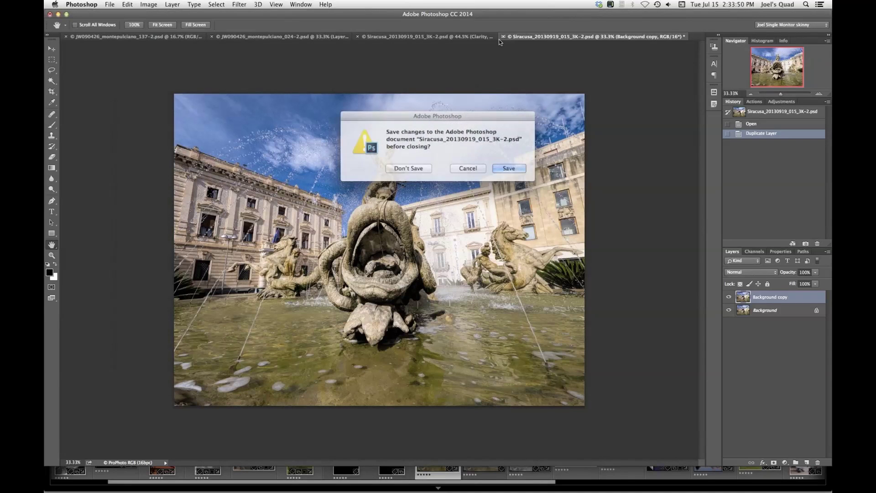
{"action": "left_click", "coordinate": [417, 170]}
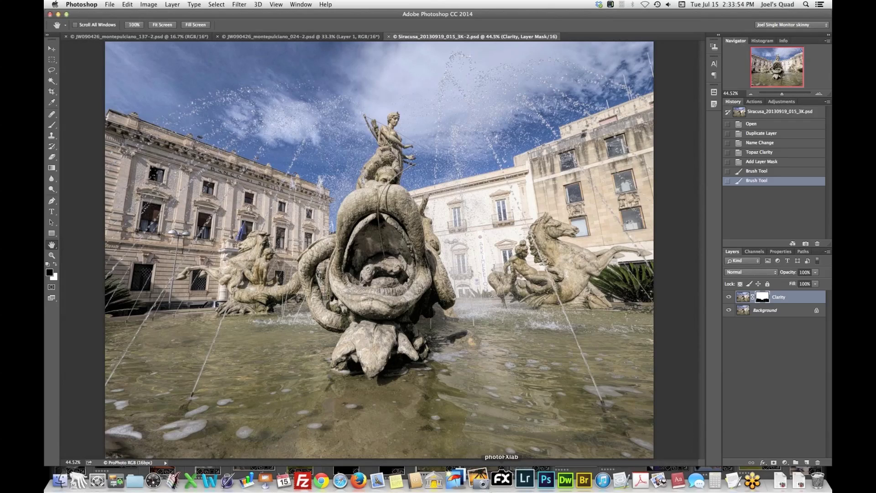
{"action": "left_click", "coordinate": [518, 478]}
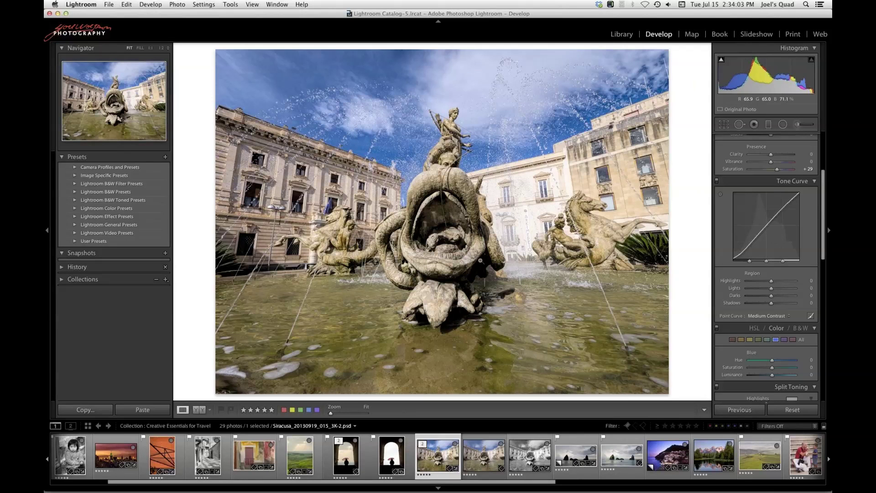
- Send a TIFF copy of the fountain photo with Lightroom adjustments to Fusion Express 2 and launch BW Effects 2
{"action": "right_click", "coordinate": [442, 456]}
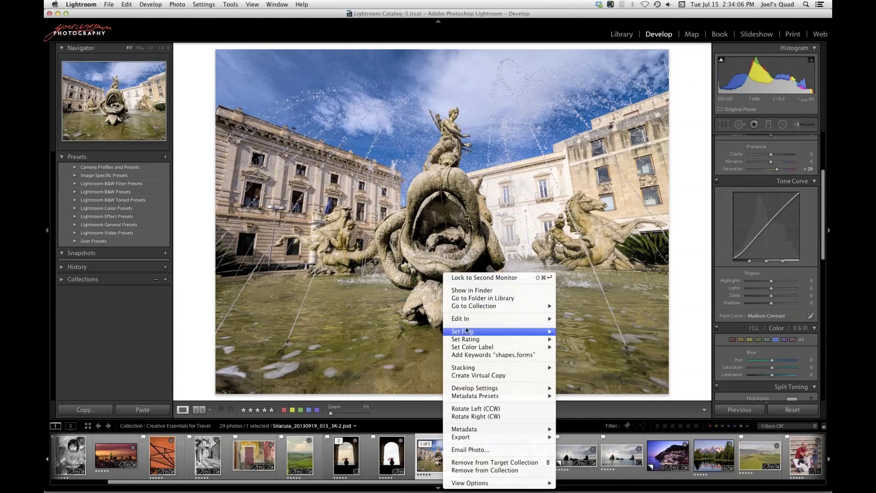
{"action": "mouse_move", "coordinate": [511, 318]}
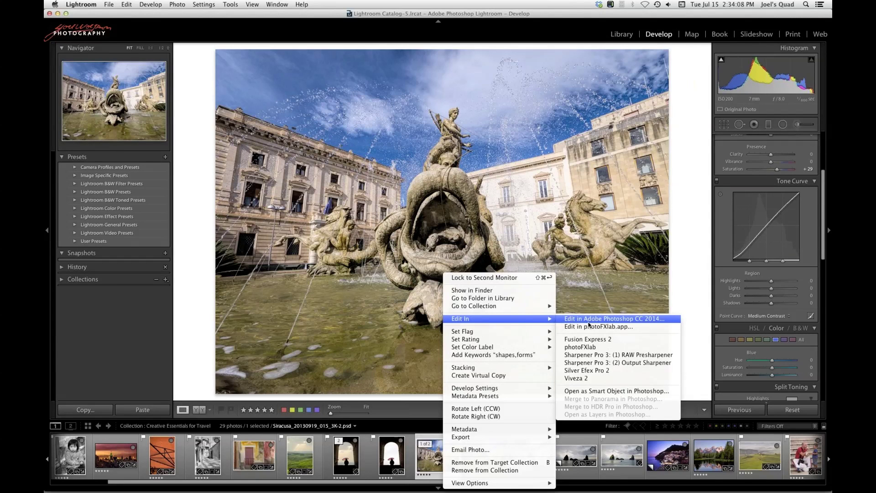
{"action": "left_click", "coordinate": [586, 340]}
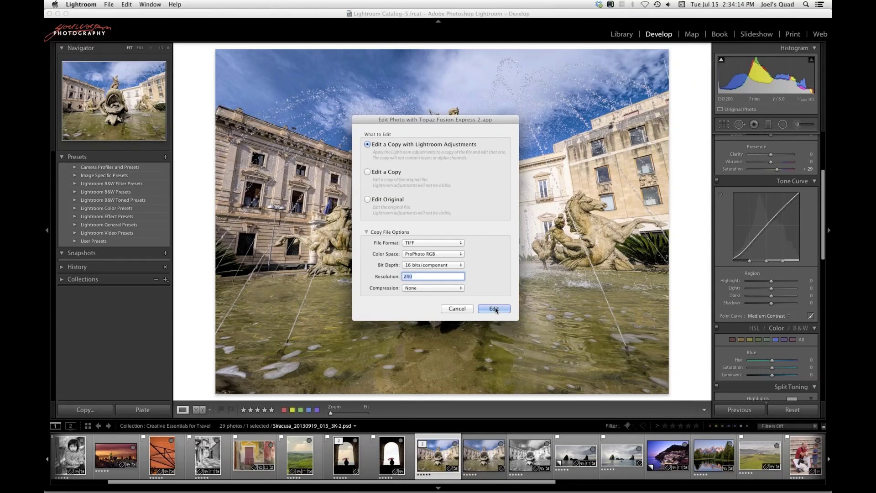
{"action": "left_click", "coordinate": [494, 309]}
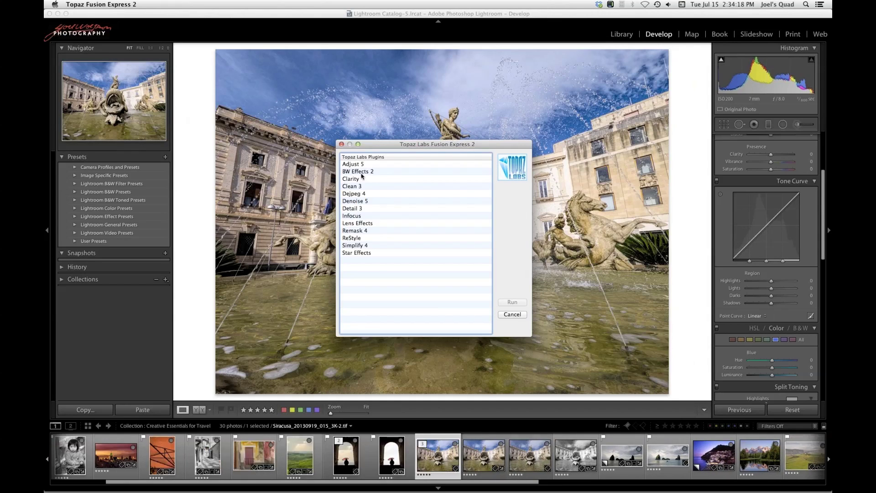
{"action": "double_click", "coordinate": [362, 173]}
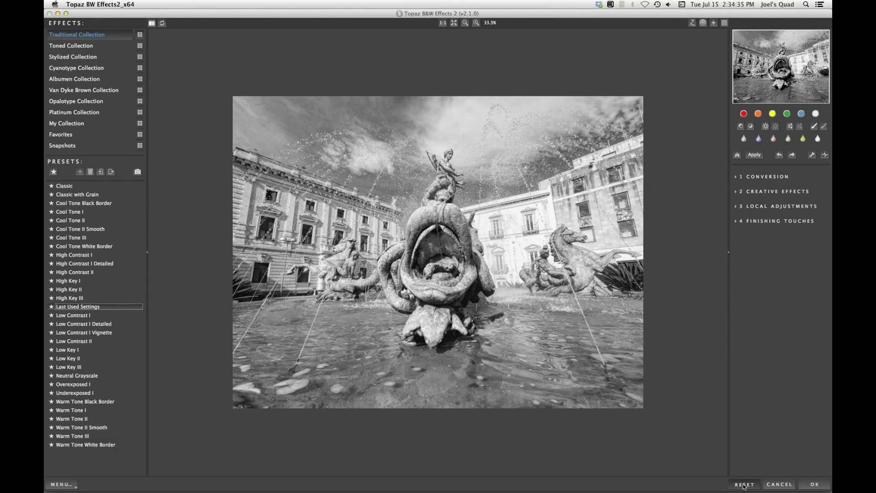
- Reset the last used settings and apply the Classic preset from the Traditional Collection's preview grid
{"action": "left_click", "coordinate": [744, 484]}
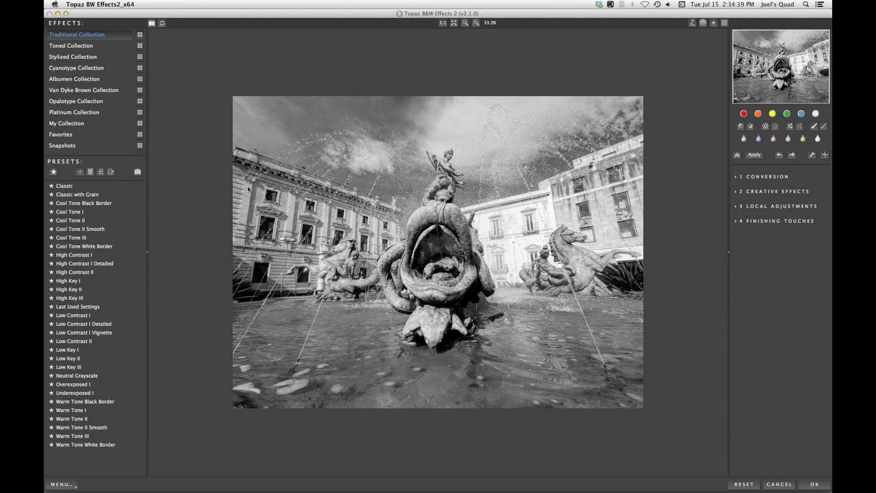
{"action": "left_click", "coordinate": [140, 35]}
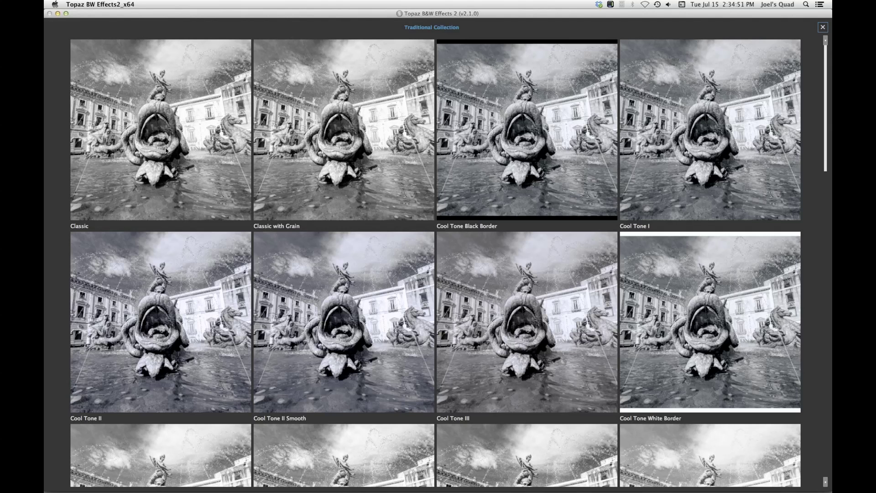
{"action": "left_click", "coordinate": [167, 150]}
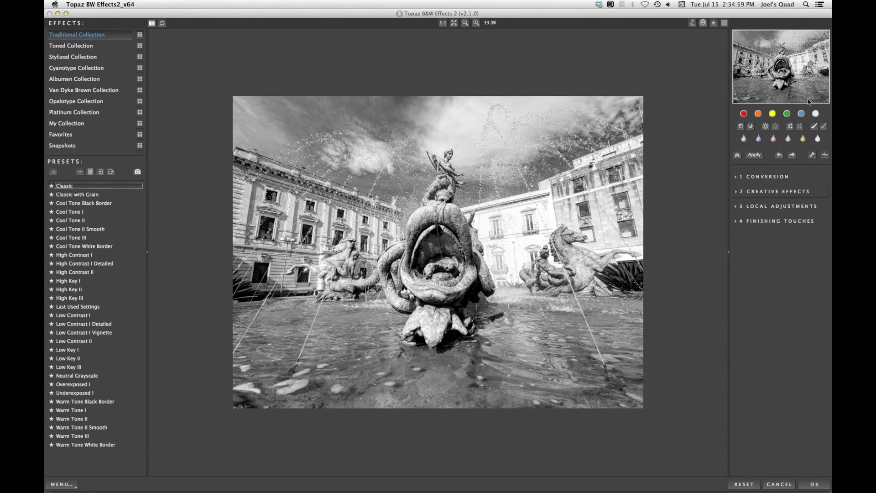
- Expand the Basic Exposure and Adaptive Exposure conversion settings and set Regions to 20
{"action": "left_click", "coordinate": [735, 177]}
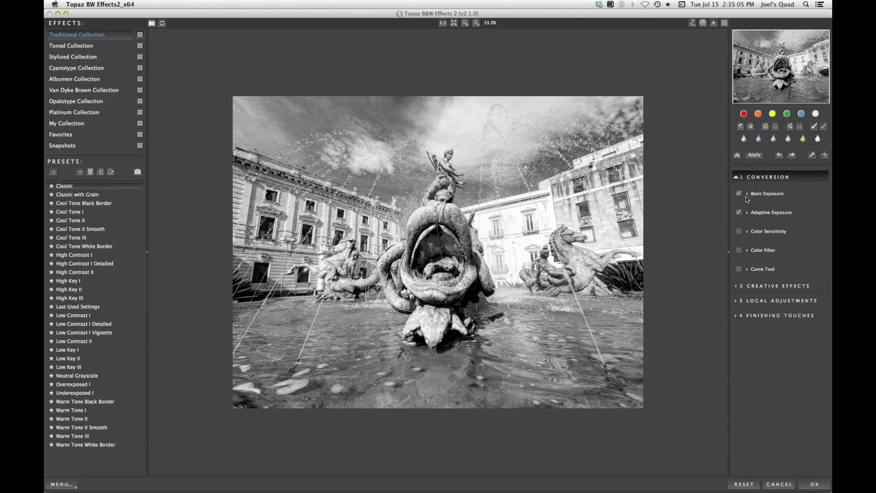
{"action": "left_click", "coordinate": [746, 193]}
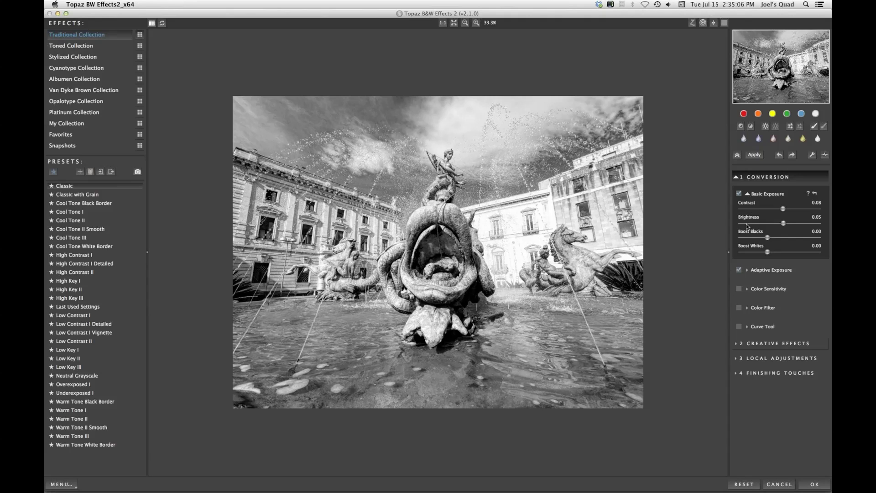
{"action": "left_click", "coordinate": [748, 269]}
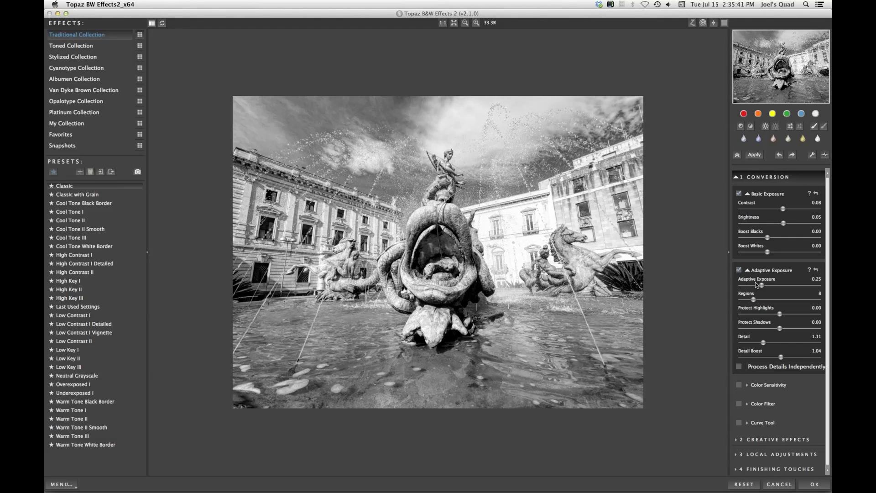
{"action": "left_click_drag", "start_coordinate": [754, 300], "coordinate": [755, 300]}
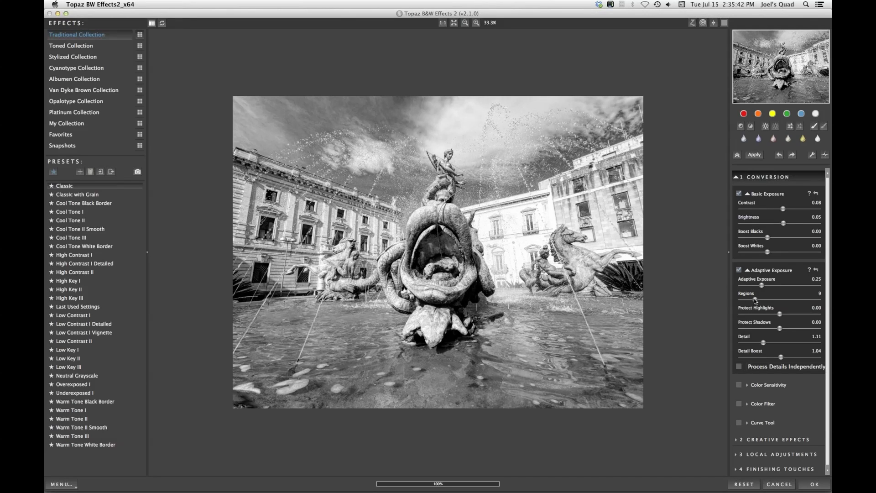
{"action": "left_click_drag", "start_coordinate": [754, 301], "coordinate": [761, 302]}
{"action": "left_click_drag", "start_coordinate": [760, 302], "coordinate": [770, 302]}
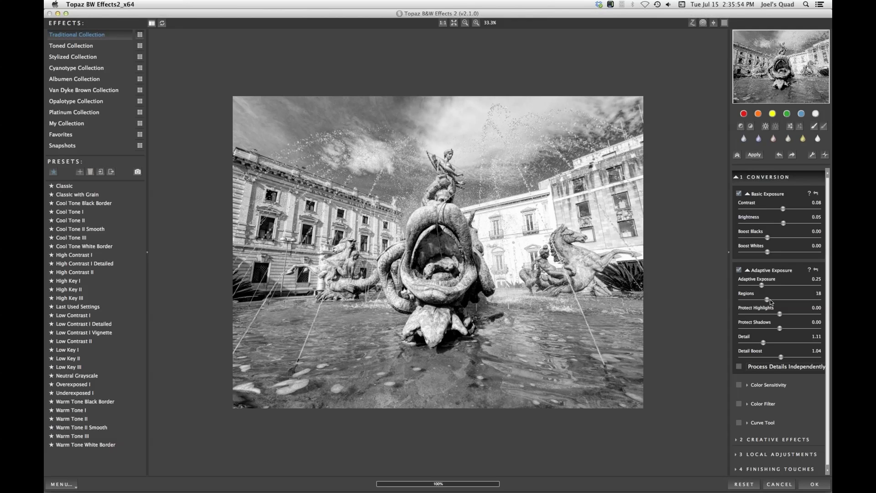
{"action": "left_click", "coordinate": [770, 299]}
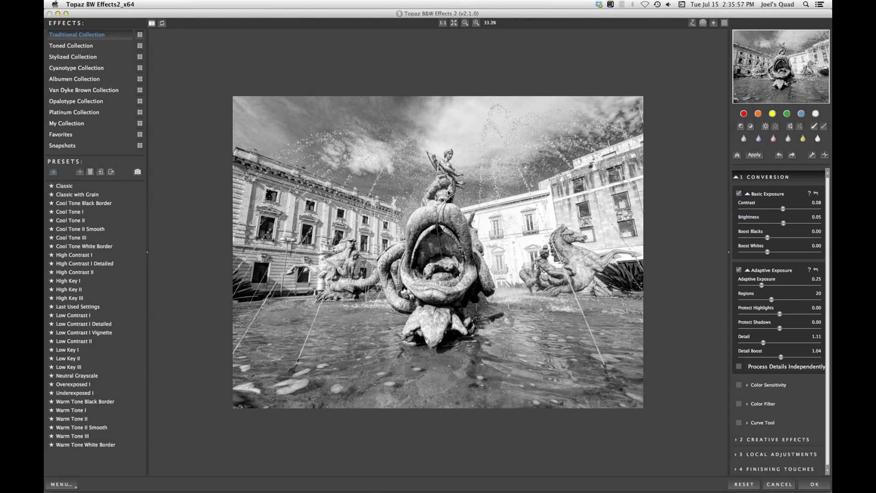
- Reset the Basic Exposure Contrast to 0.00, set Boost Whites to -0.07 and collapse the exposure settings
{"action": "double_click", "coordinate": [750, 204]}
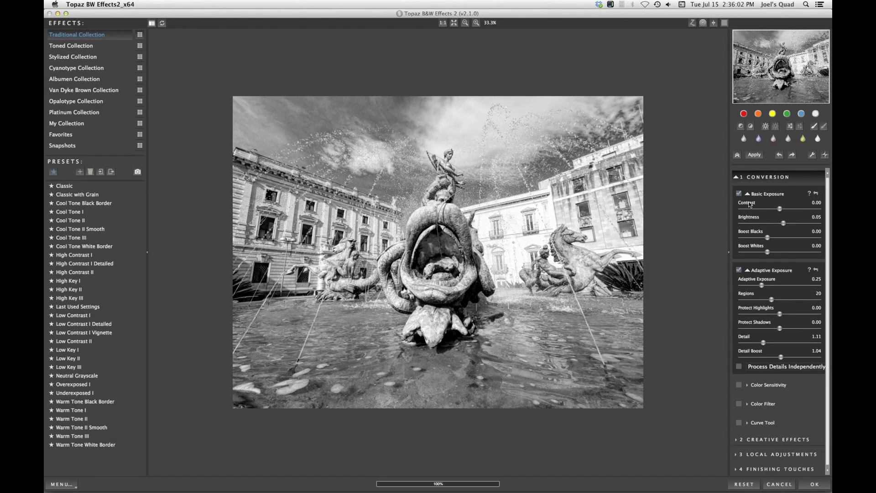
{"action": "left_click", "coordinate": [767, 253]}
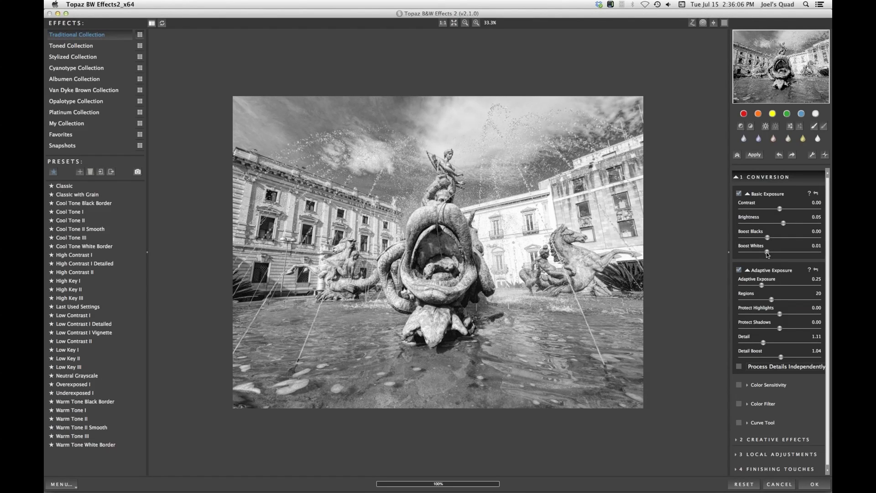
{"action": "left_click_drag", "start_coordinate": [767, 255], "coordinate": [765, 253]}
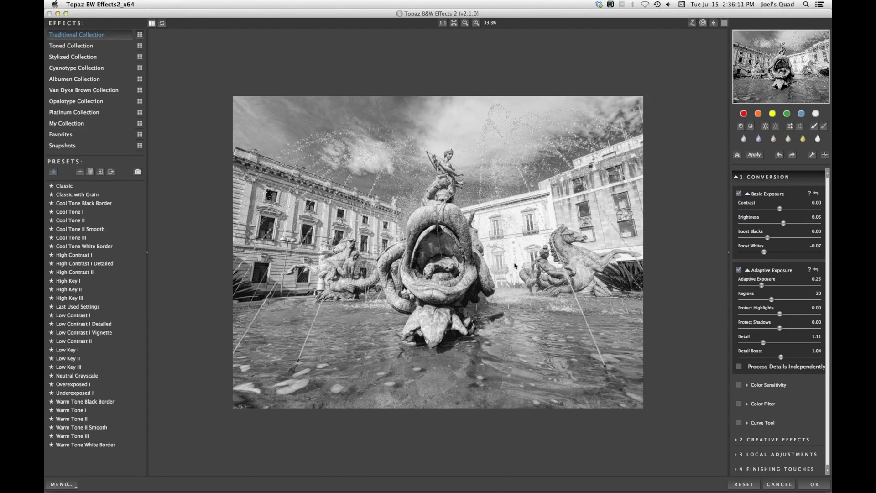
{"action": "left_click", "coordinate": [736, 177]}
{"action": "left_click", "coordinate": [736, 178]}
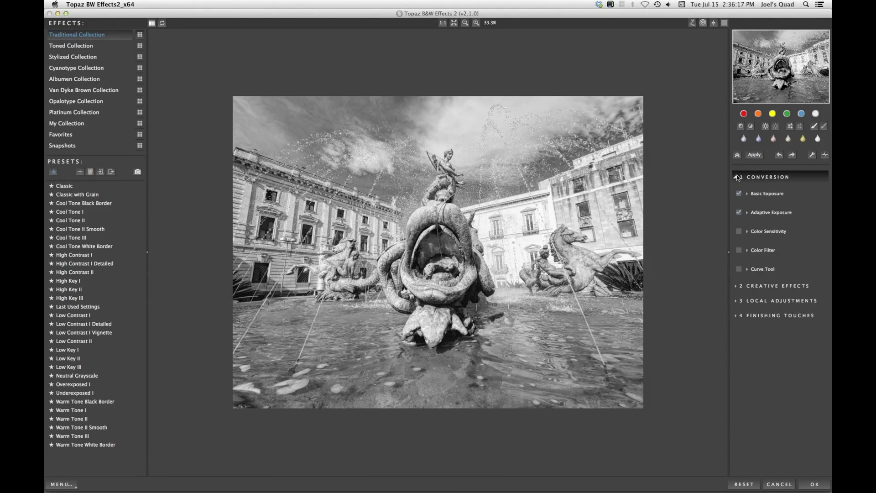
- Enable the Color Filter conversion with Hue 34.00 and Strength 0.12, and apply the black-and-white effect to the fountain photo
{"action": "left_click", "coordinate": [746, 250]}
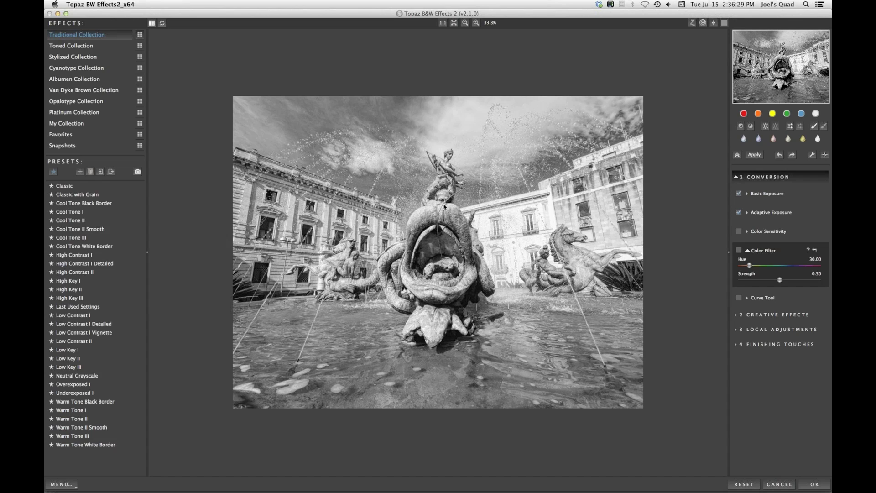
{"action": "left_click", "coordinate": [739, 251]}
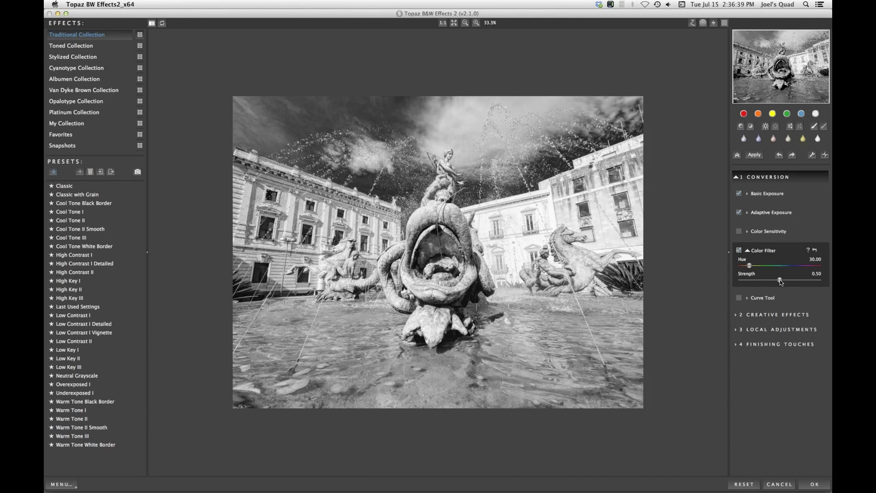
{"action": "left_click_drag", "start_coordinate": [749, 265], "coordinate": [750, 265]}
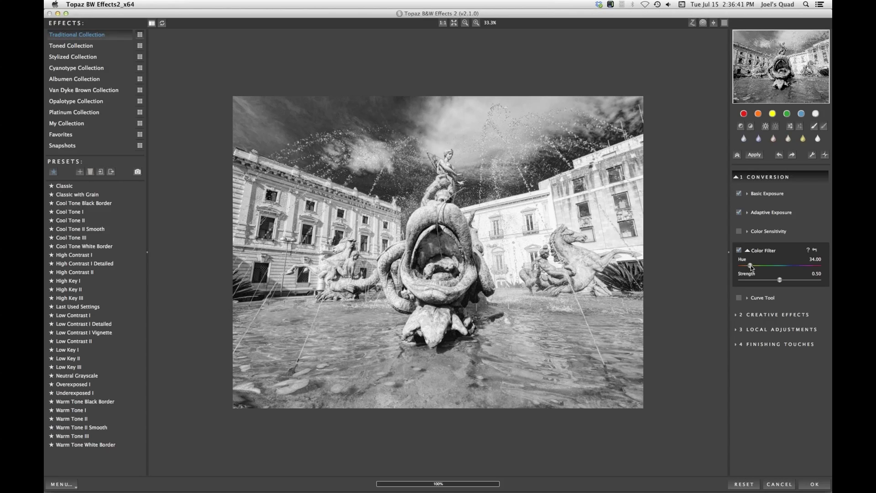
{"action": "left_click_drag", "start_coordinate": [749, 267], "coordinate": [781, 280]}
{"action": "left_click_drag", "start_coordinate": [763, 282], "coordinate": [743, 277]}
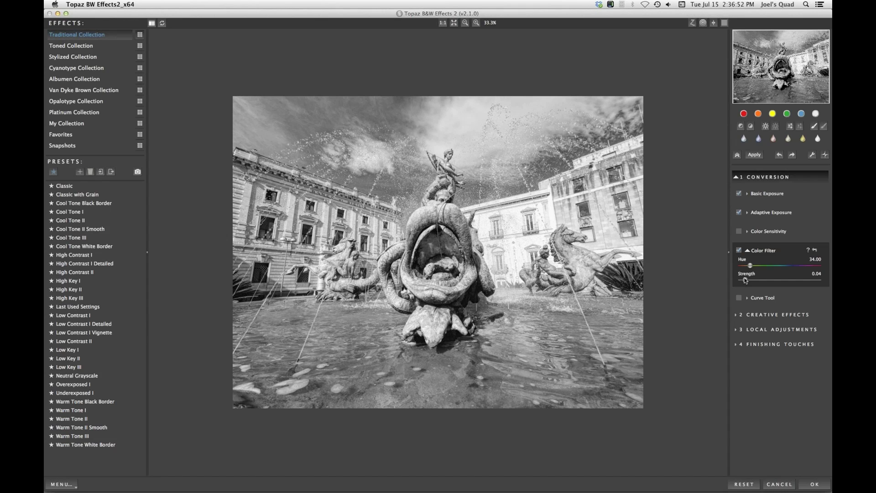
{"action": "left_click_drag", "start_coordinate": [745, 280], "coordinate": [750, 279]}
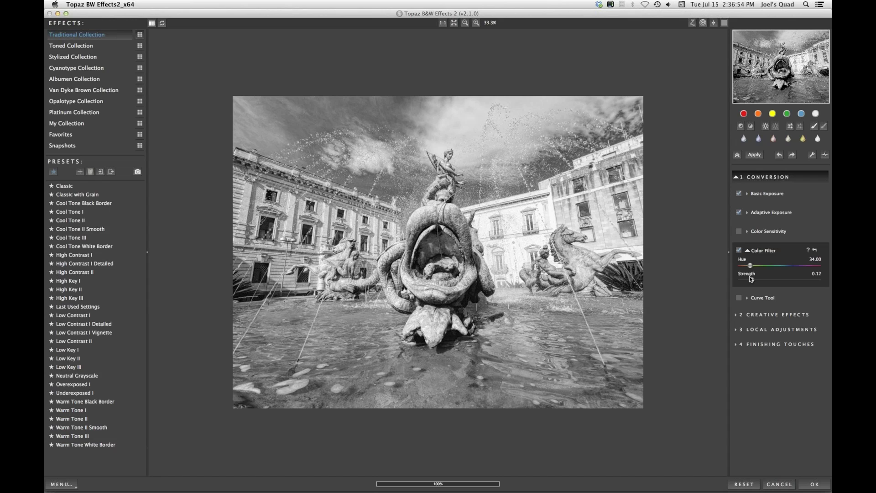
{"action": "left_click", "coordinate": [811, 484]}
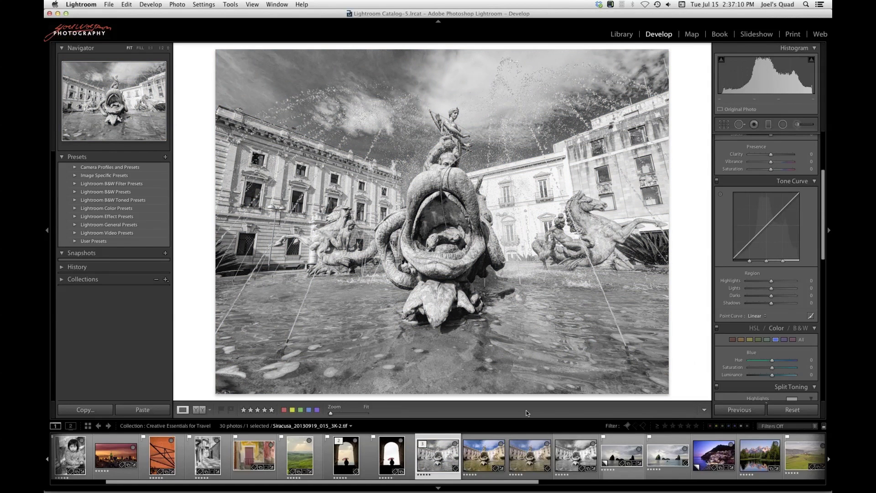
- Compare the black-and-white fountain TIFF side by side with the colour PSD version, using a darkened screen, and leave the comparison
{"action": "key", "text": "c"}
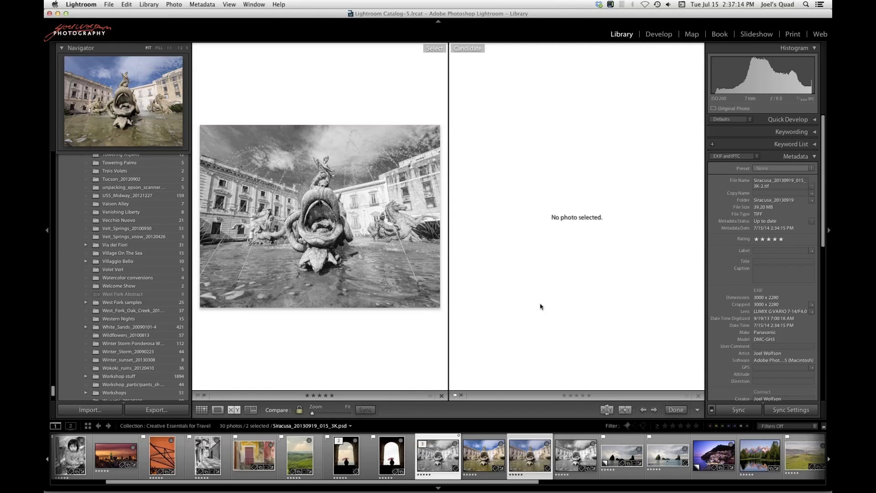
{"action": "key", "text": "shift+Tab"}
{"action": "key", "text": "l"}
{"action": "key", "text": "l"}
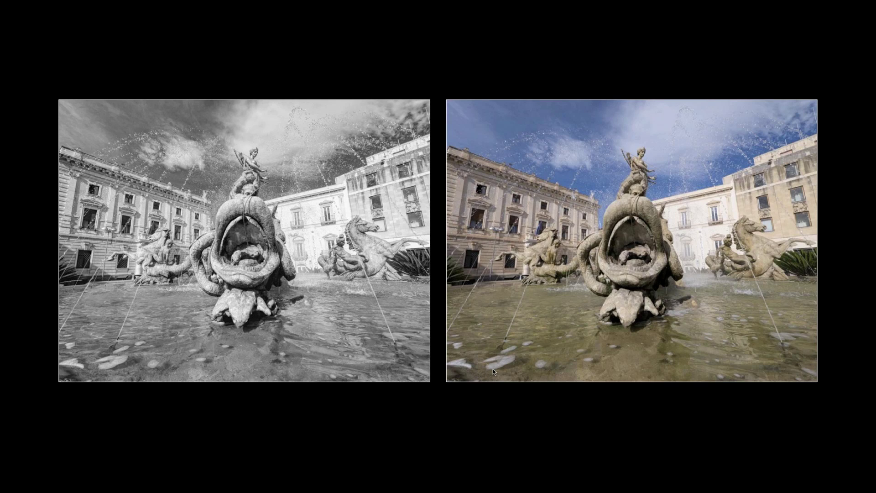
{"action": "key", "text": "l"}
{"action": "key", "text": "l"}
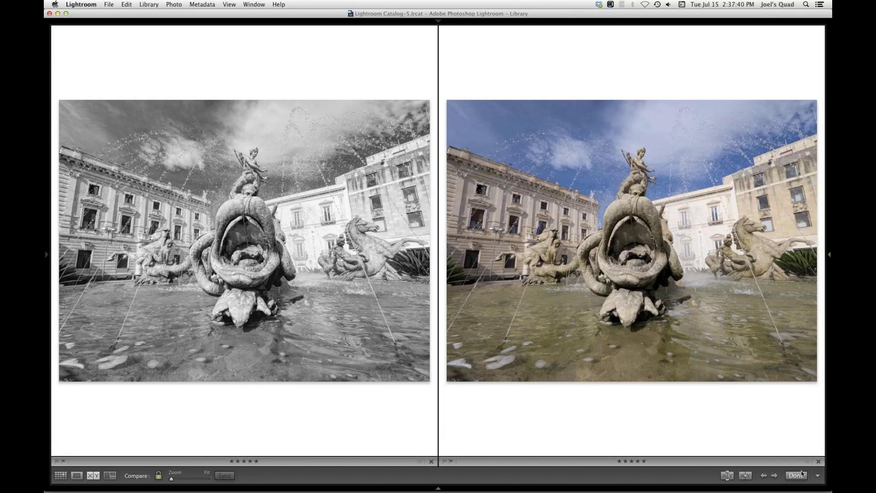
{"action": "left_click", "coordinate": [797, 475]}
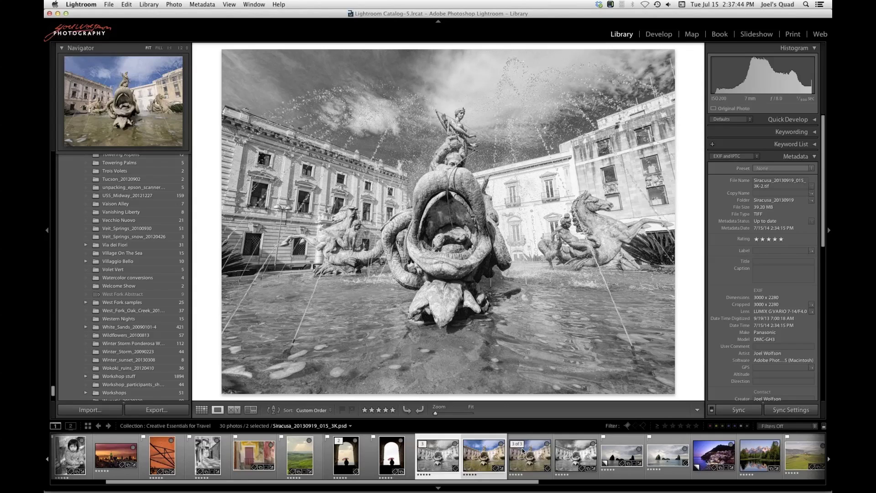
- Examine the finished Acitrezza_20130922_023_3K.tif against its raw Copy 4, inspecting the finished rocks and sky at 1:1 zoom
{"action": "left_click", "coordinate": [670, 458]}
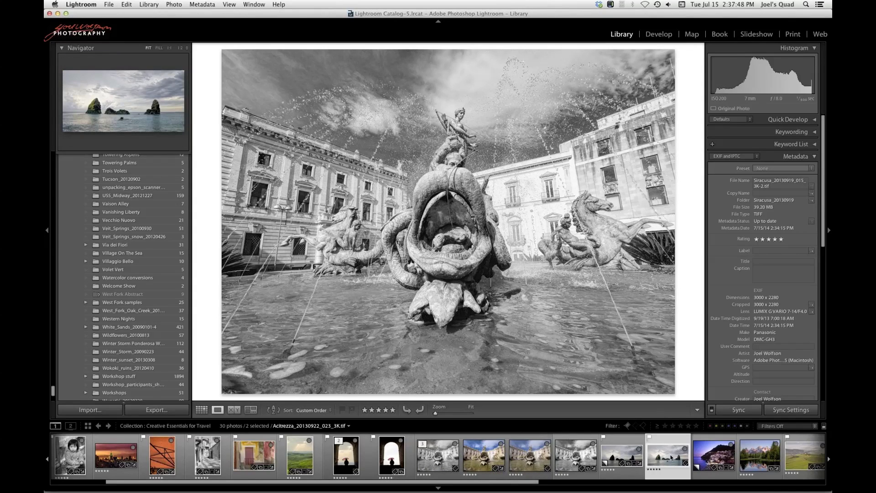
{"action": "left_click", "coordinate": [670, 458]}
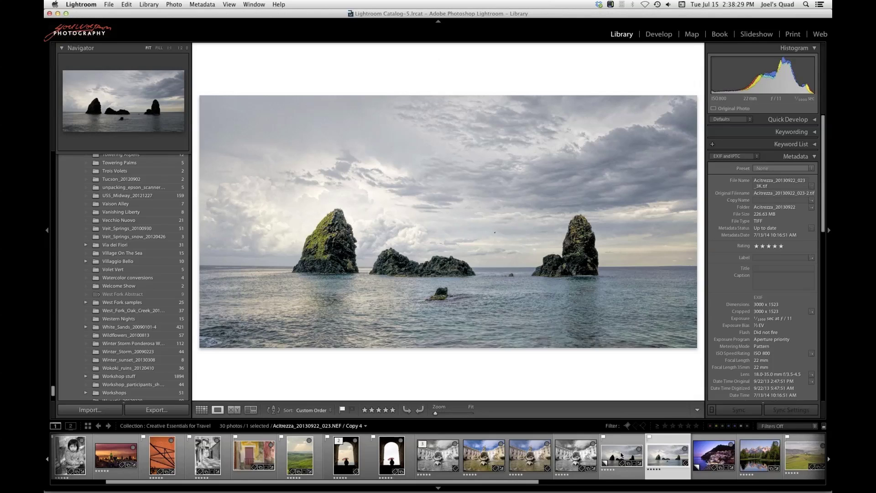
{"action": "left_click", "coordinate": [622, 455]}
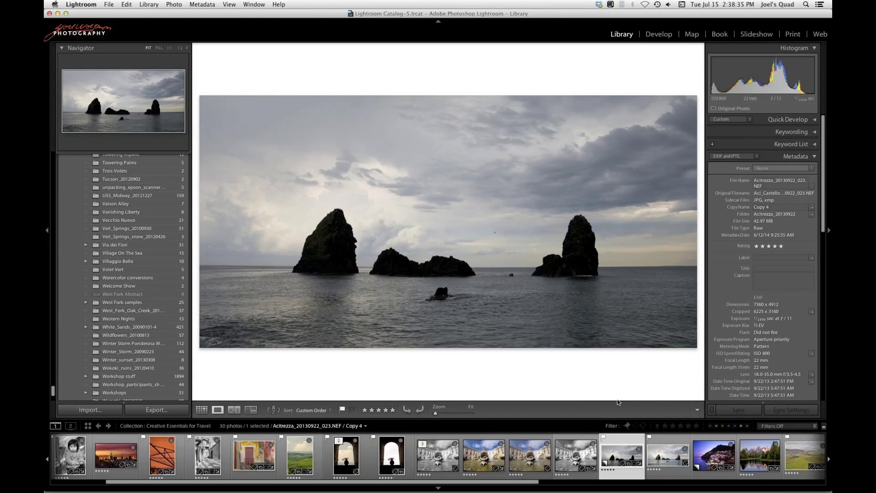
{"action": "left_click", "coordinate": [667, 460]}
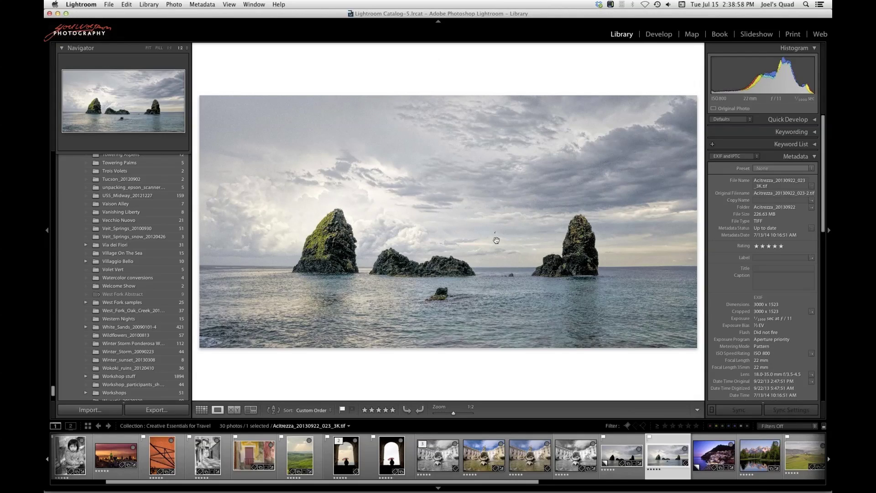
{"action": "left_click", "coordinate": [497, 240]}
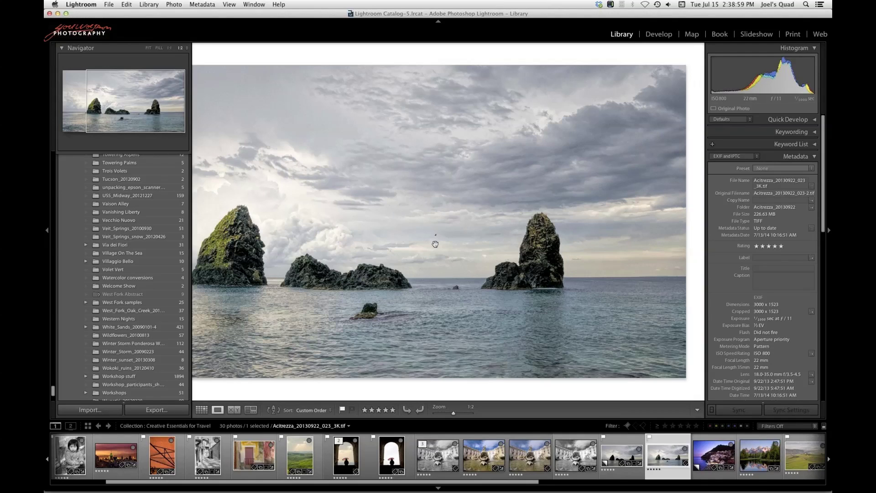
{"action": "left_click", "coordinate": [170, 49]}
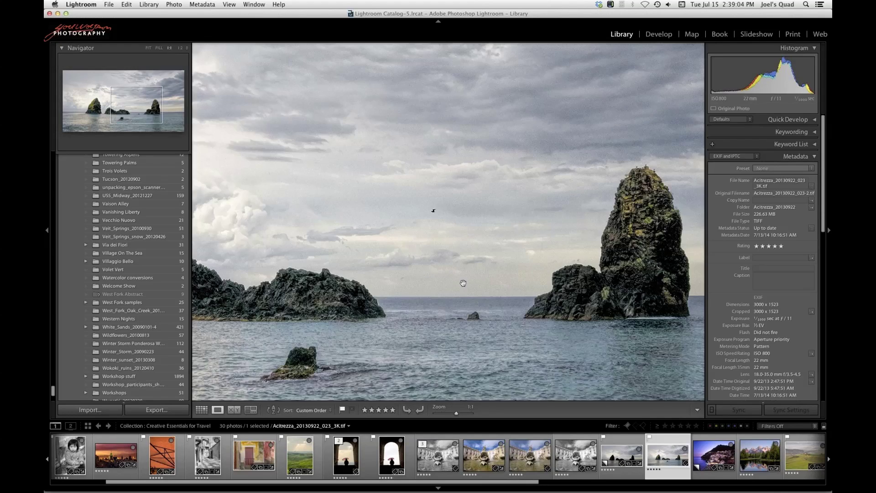
{"action": "left_click", "coordinate": [463, 283]}
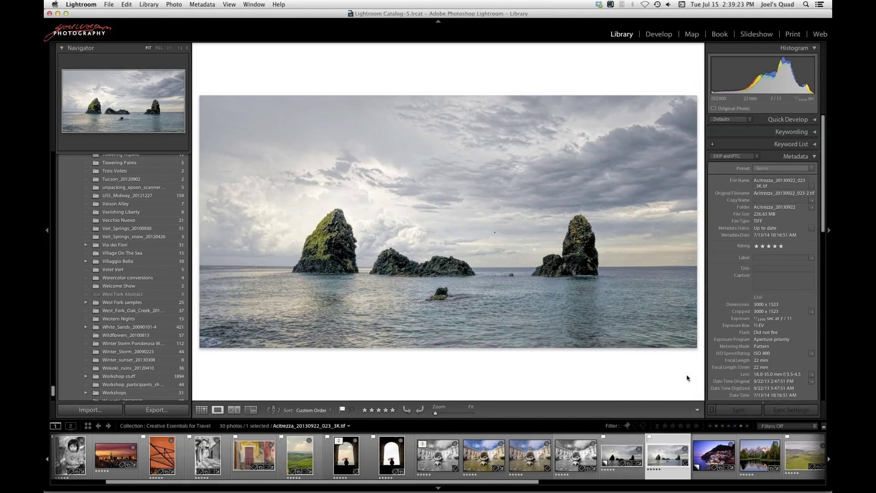
- Develop the raw Acitrezza_20130922_023.NEF Copy 4 with Exposure +0.40 and Shadows +95
{"action": "left_click", "coordinate": [632, 454]}
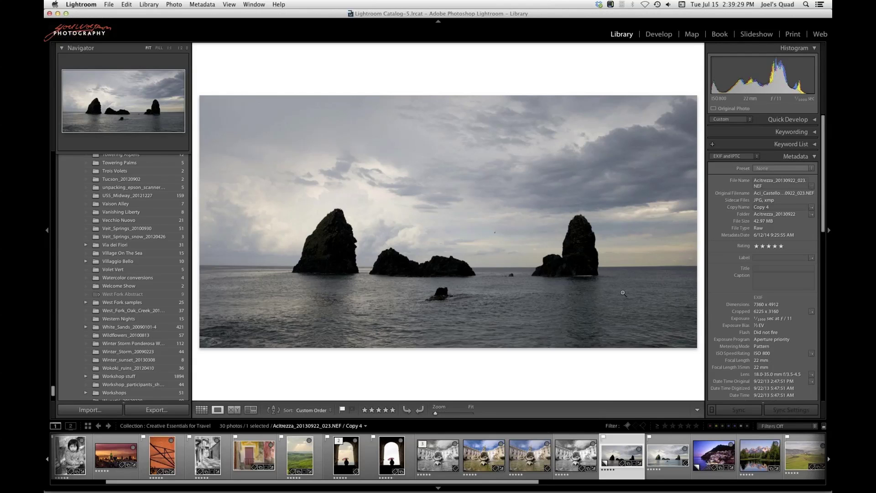
{"action": "key", "text": "d"}
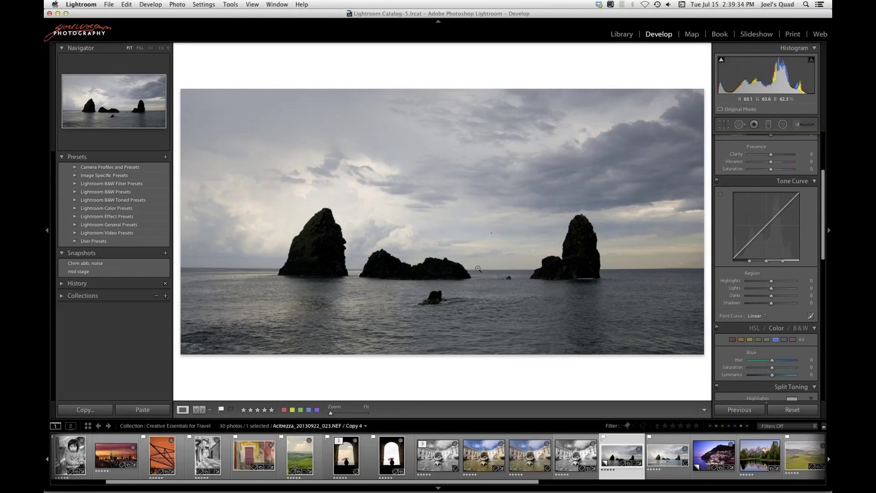
{"action": "scroll", "coordinate": [728, 222], "scroll_direction": "up", "scroll_amount": 5}
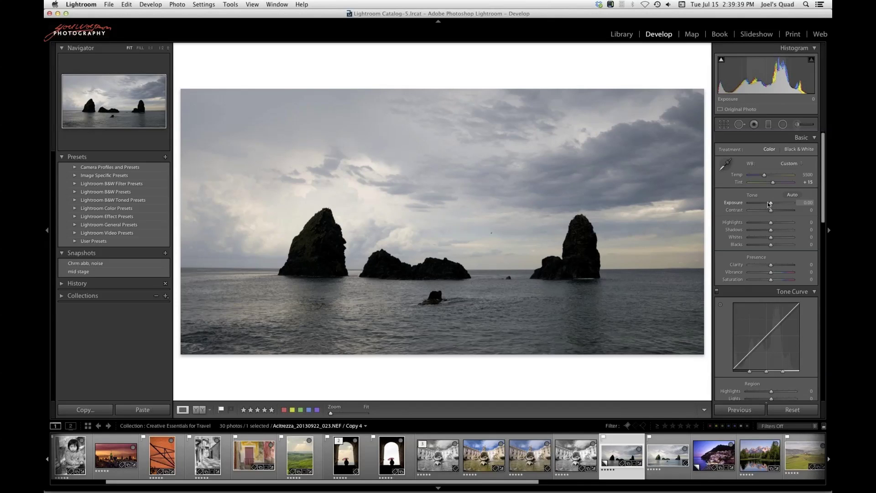
{"action": "left_click_drag", "start_coordinate": [770, 204], "coordinate": [772, 205]}
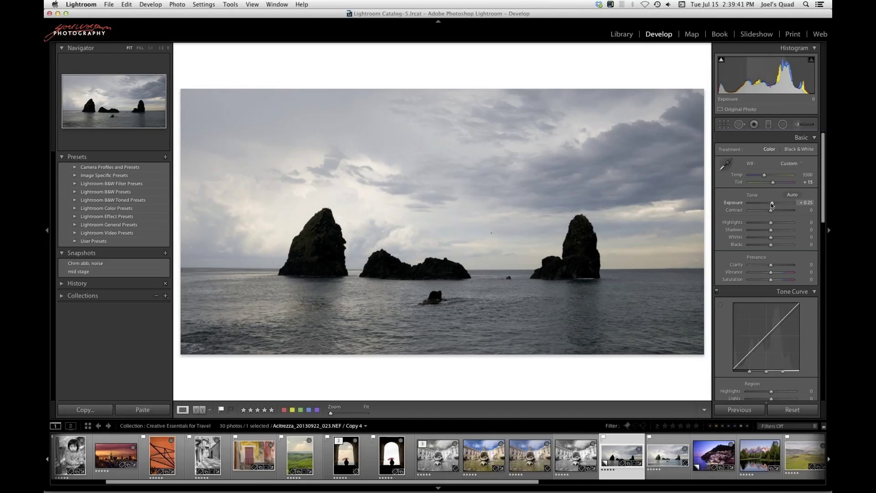
{"action": "left_click_drag", "start_coordinate": [771, 205], "coordinate": [773, 204]}
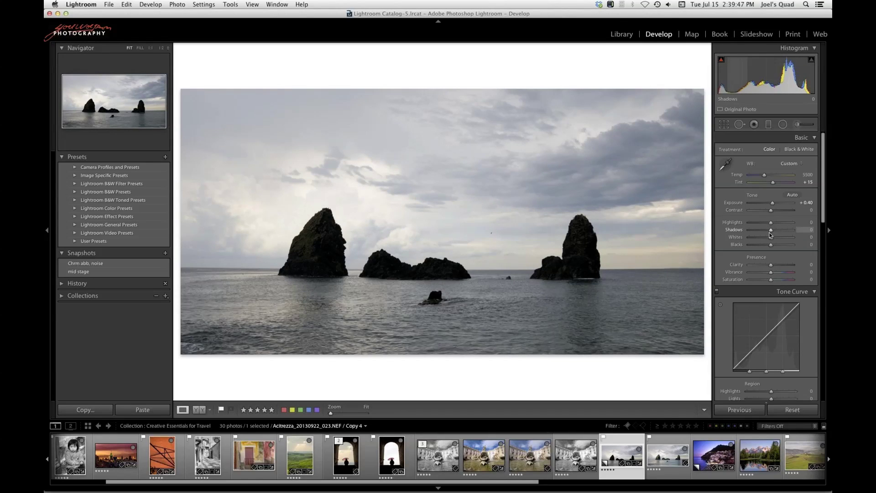
{"action": "left_click_drag", "start_coordinate": [772, 232], "coordinate": [776, 232]}
{"action": "left_click_drag", "start_coordinate": [776, 232], "coordinate": [792, 231]}
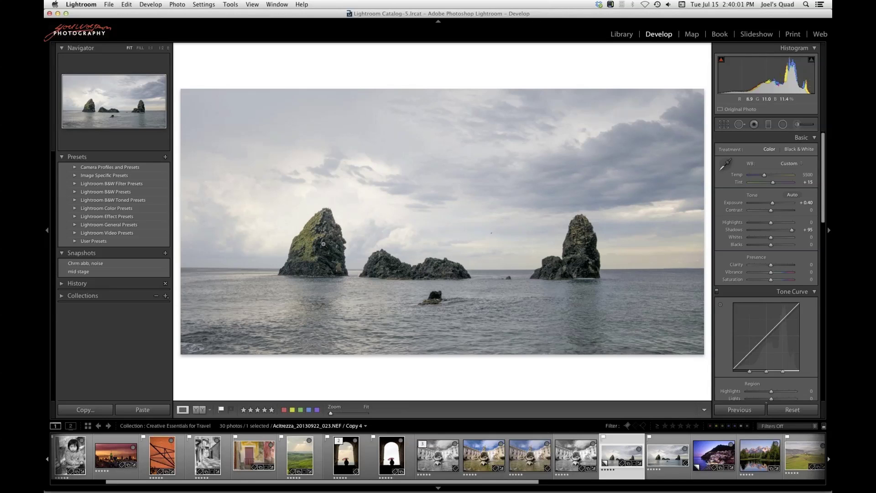
- Send the adjusted Acitrezza raw photo to Adobe Photoshop CC 2014 for editing
{"action": "right_click", "coordinate": [615, 456]}
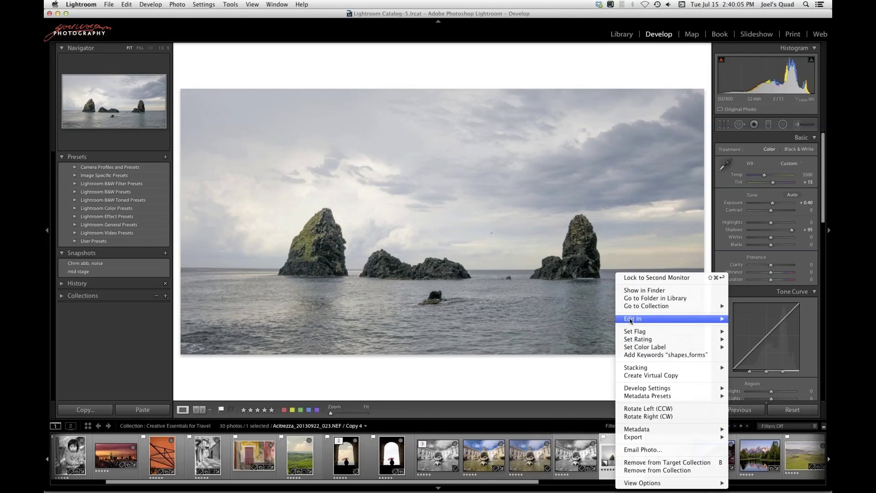
{"action": "mouse_move", "coordinate": [630, 321]}
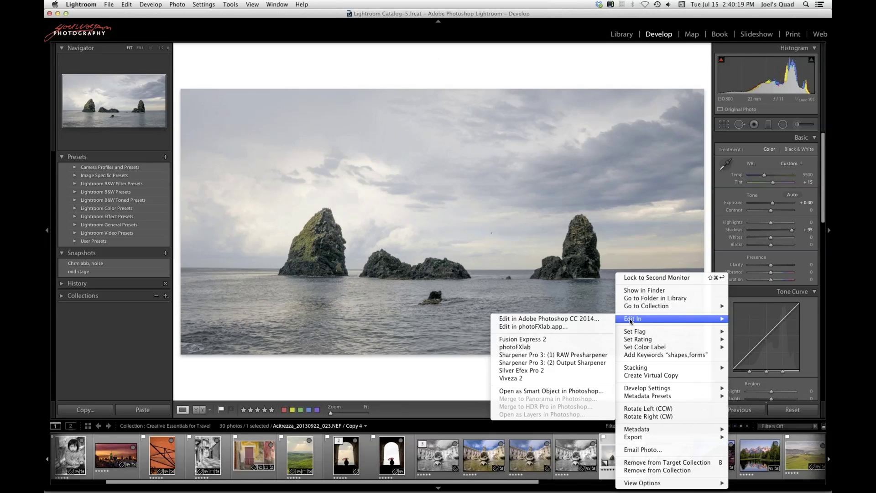
{"action": "left_click", "coordinate": [596, 319]}
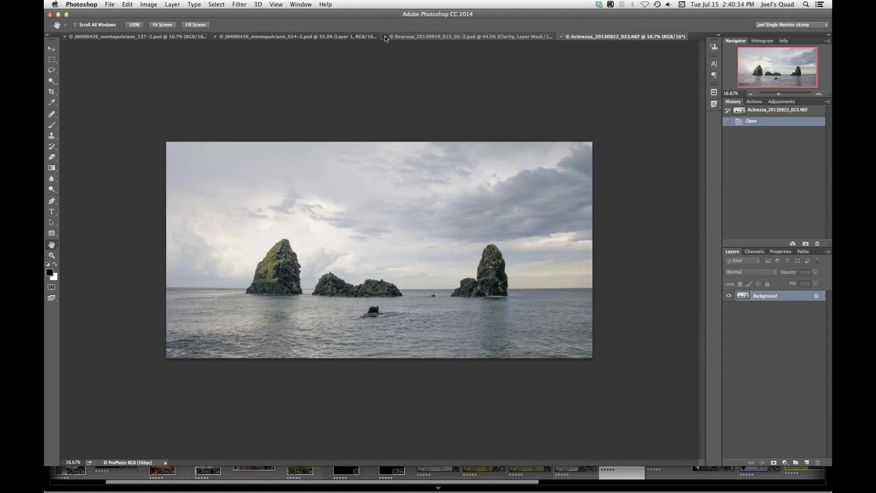
- Close the other open documents, discarding the changes to JW090426_montepulciano_137-2.psd, and fit the Acitrezza image to the window
{"action": "left_click", "coordinate": [217, 36]}
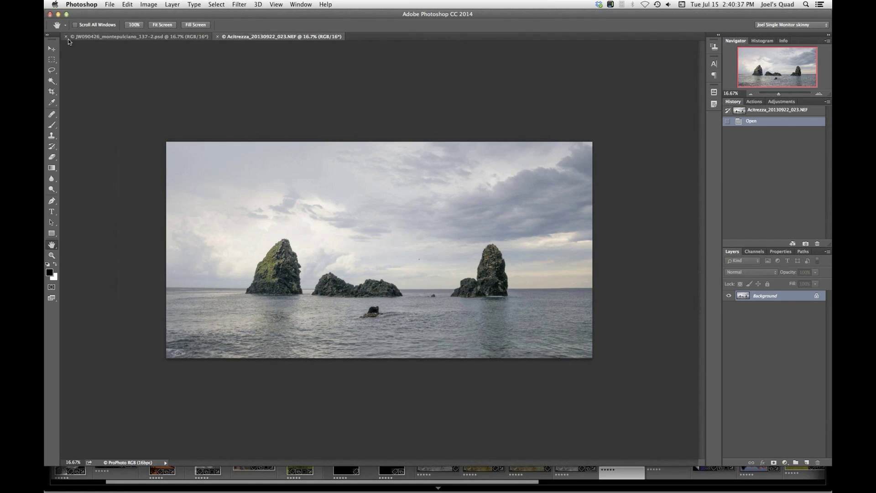
{"action": "left_click", "coordinate": [66, 37]}
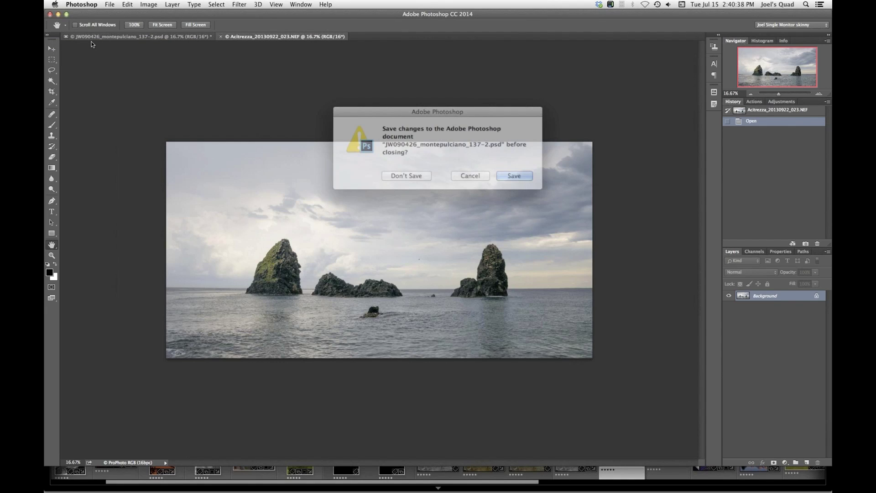
{"action": "left_click", "coordinate": [405, 172]}
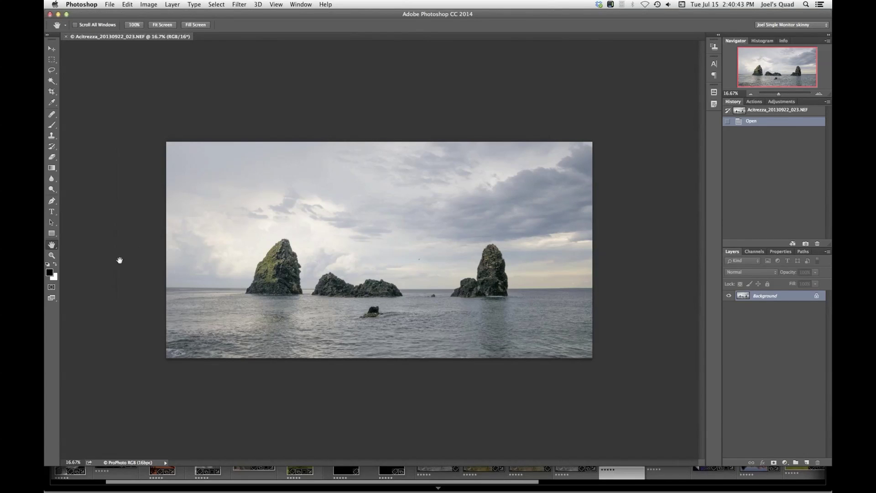
{"action": "double_click", "coordinate": [53, 245]}
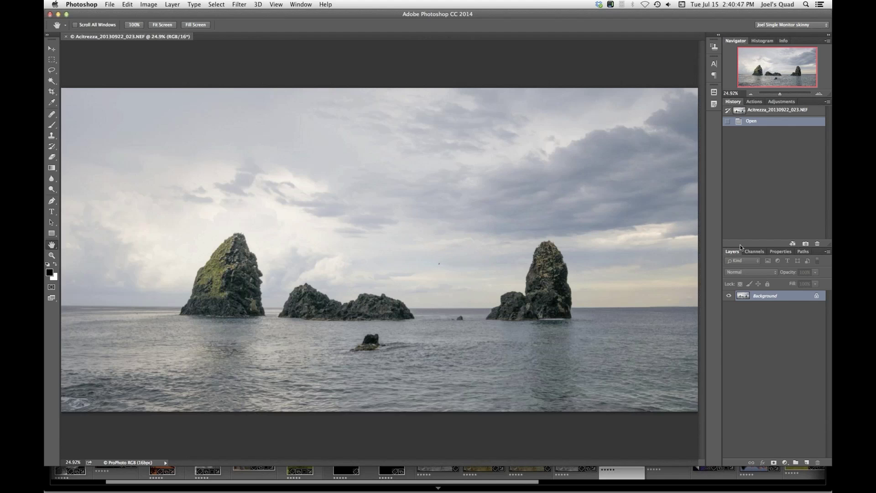
{"action": "left_click", "coordinate": [238, 3]}
{"action": "mouse_move", "coordinate": [308, 196]}
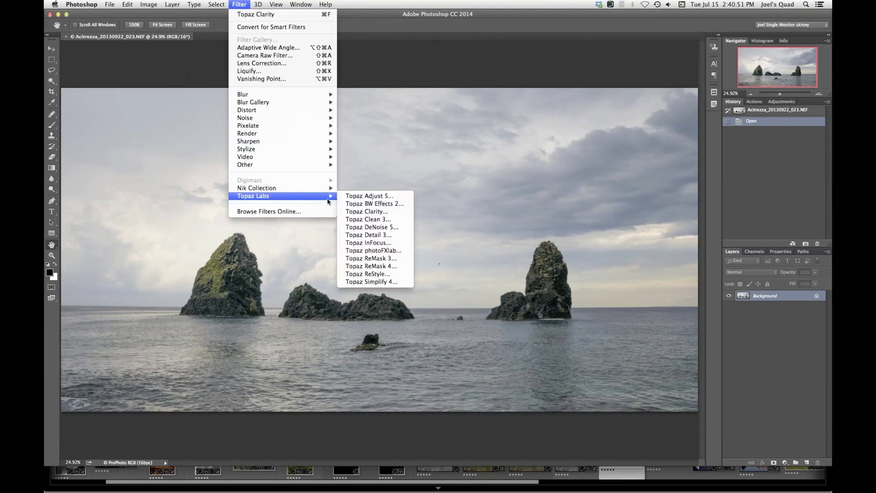
{"action": "left_click", "coordinate": [389, 265]}
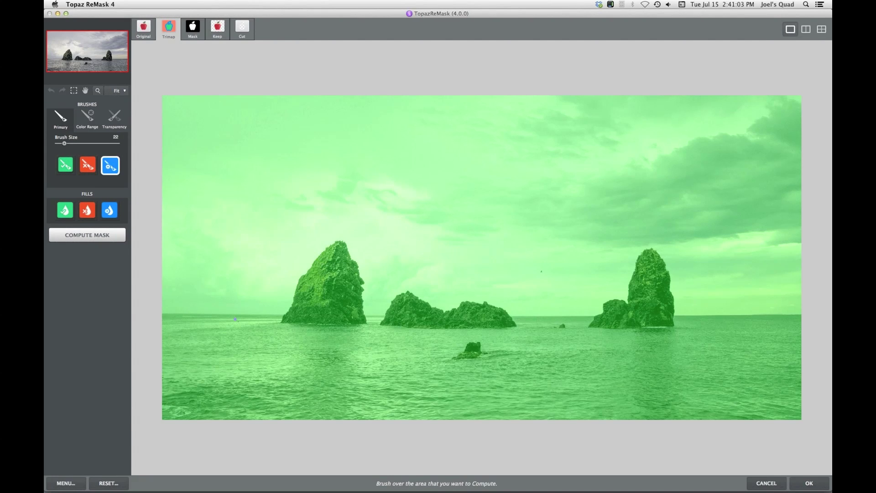
{"action": "left_click", "coordinate": [98, 90]}
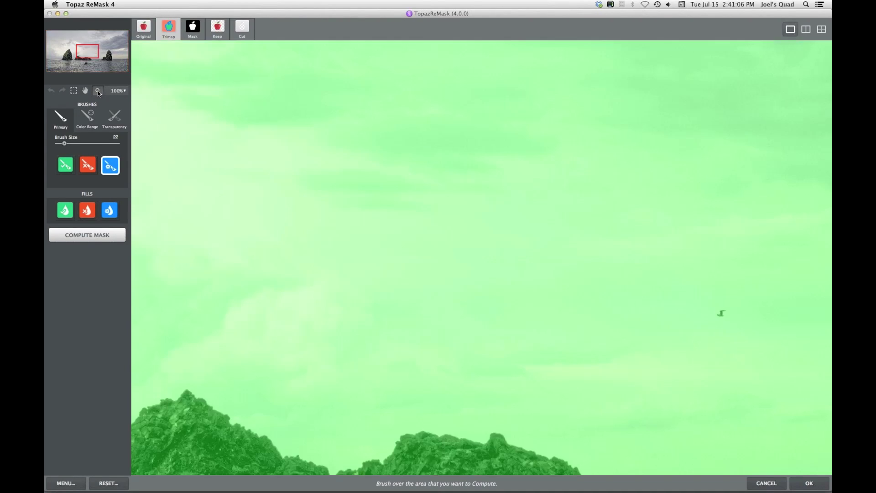
{"action": "left_click", "coordinate": [773, 485]}
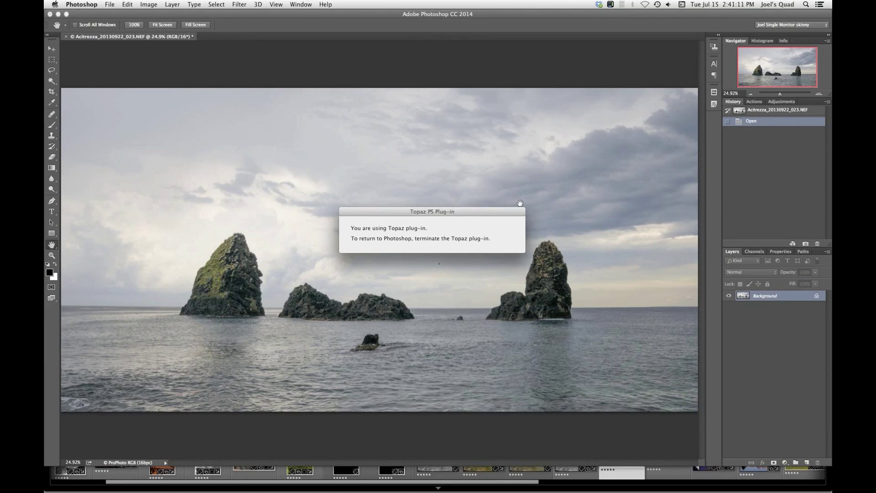
- Downsize the Acitrezza image to a smaller pixel width, keeping its proportions and resampling with the Automatic method
{"action": "key", "text": "super+alt+i"}
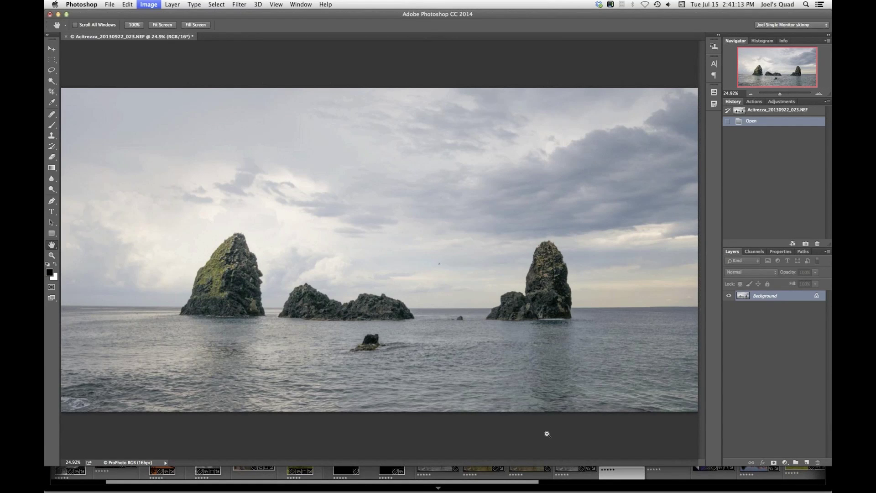
{"action": "type", "text": "30"}
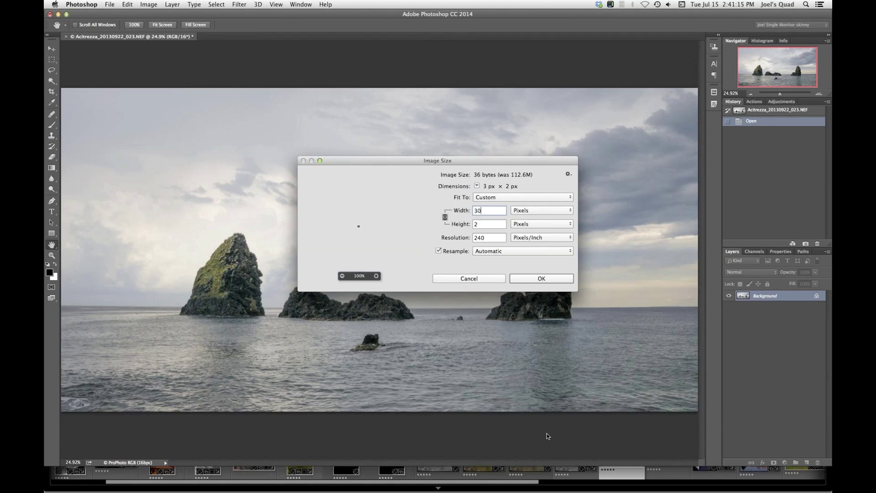
{"action": "key", "text": "super+z"}
{"action": "key", "text": "Escape"}
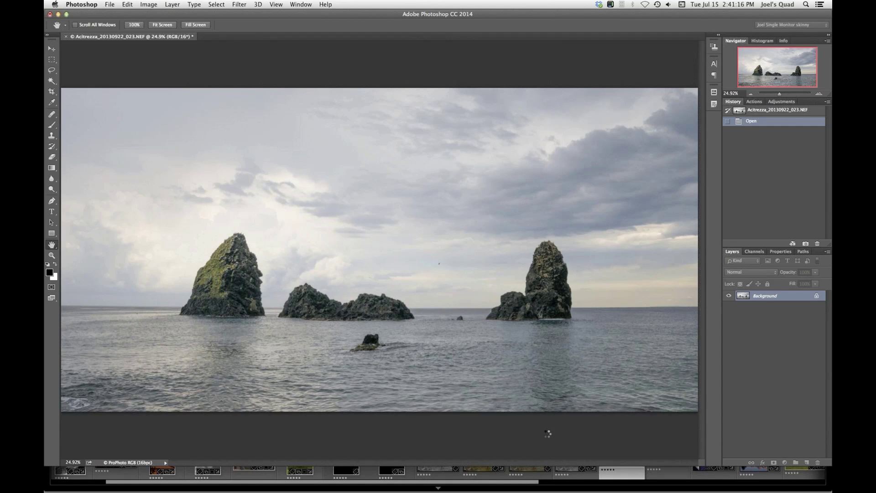
- Launch the Topaz ReMask 4 plug-in on the resized Acitrezza image
{"action": "left_click", "coordinate": [243, 5]}
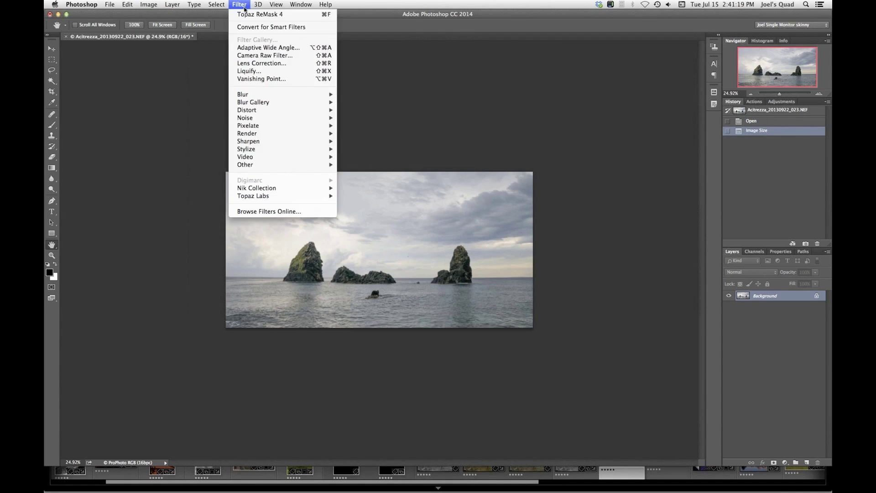
{"action": "mouse_move", "coordinate": [292, 196]}
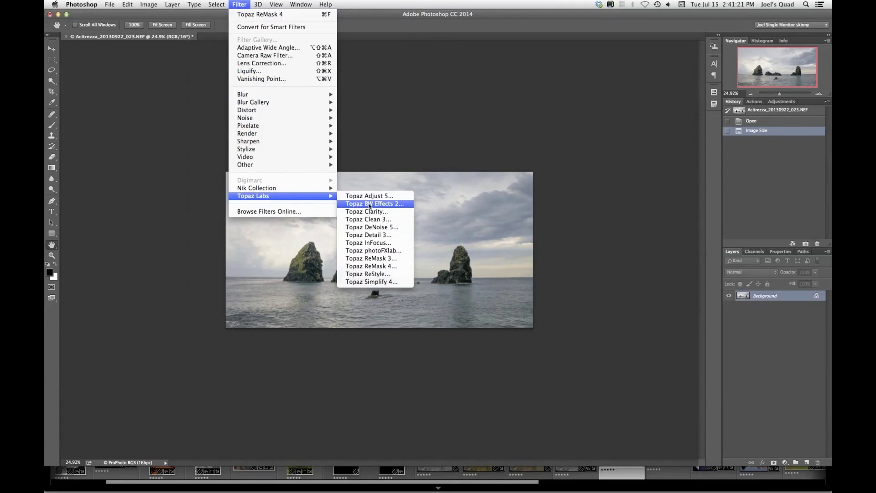
{"action": "left_click", "coordinate": [382, 268]}
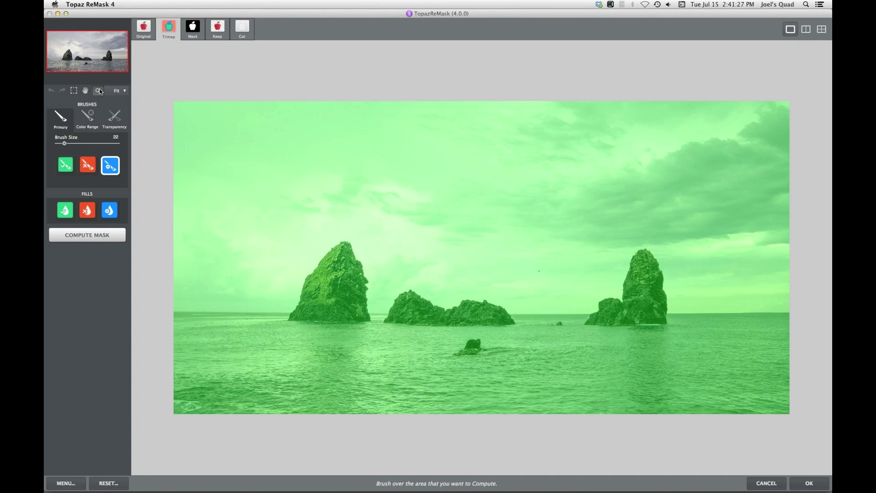
- Trace the large left rock's edge with the size 22 Compute brush and extend the line along the horizon to the middle rocks
{"action": "left_click", "coordinate": [99, 91]}
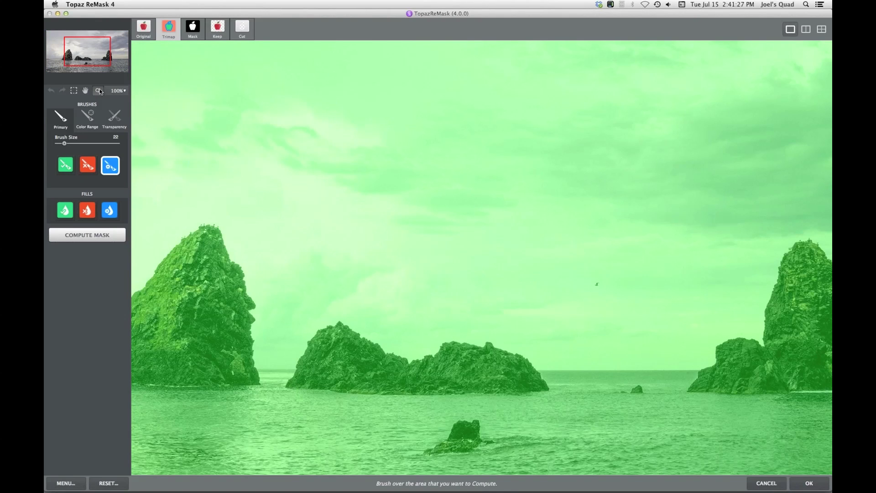
{"action": "left_click_drag", "start_coordinate": [301, 273], "coordinate": [461, 195]}
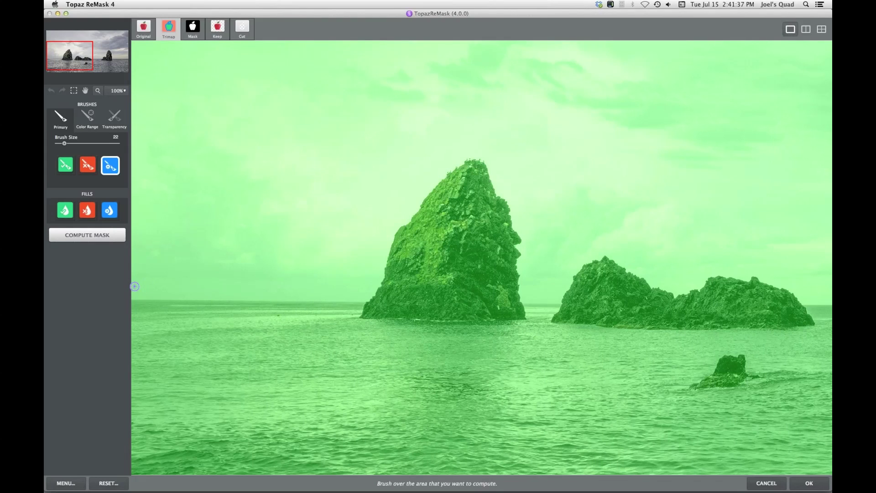
{"action": "mouse_move", "coordinate": [360, 305]}
{"action": "left_mouse_down"}
{"action": "mouse_move", "coordinate": [403, 227]}
{"action": "mouse_move", "coordinate": [448, 173]}
{"action": "mouse_move", "coordinate": [469, 161]}
{"action": "mouse_move", "coordinate": [484, 164]}
{"action": "mouse_move", "coordinate": [508, 204]}
{"action": "mouse_move", "coordinate": [523, 303]}
{"action": "left_mouse_up"}
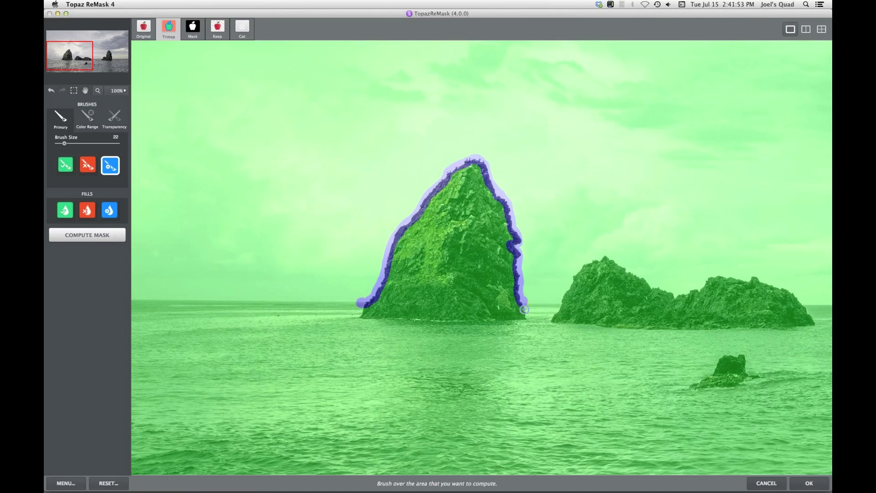
{"action": "left_click", "coordinate": [564, 302], "text": "shift"}
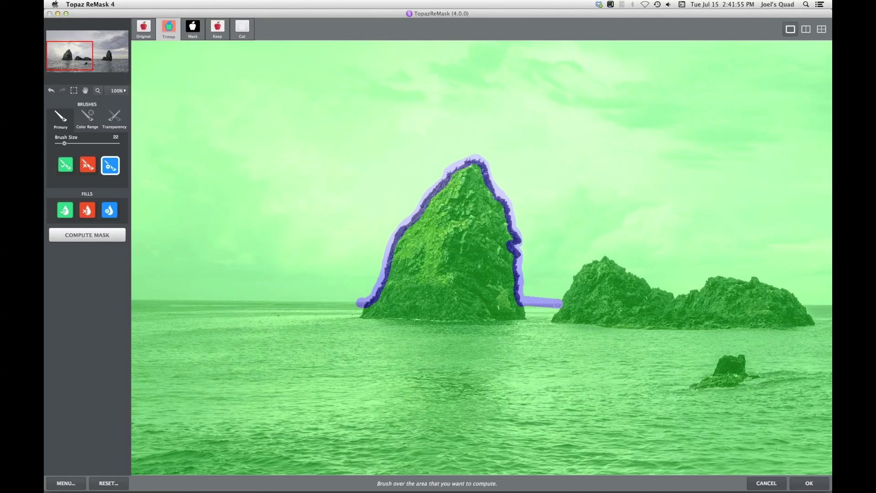
- Continue the Compute outline over the middle rocks, along the horizon and around the right-hand rock down to the waterline
{"action": "mouse_move", "coordinate": [564, 303]}
{"action": "left_mouse_down"}
{"action": "mouse_move", "coordinate": [578, 273]}
{"action": "mouse_move", "coordinate": [605, 258]}
{"action": "mouse_move", "coordinate": [669, 296]}
{"action": "mouse_move", "coordinate": [717, 275]}
{"action": "mouse_move", "coordinate": [733, 279]}
{"action": "left_mouse_up"}
{"action": "left_click_drag", "start_coordinate": [749, 281], "coordinate": [801, 305]}
{"action": "key", "text": "space"}
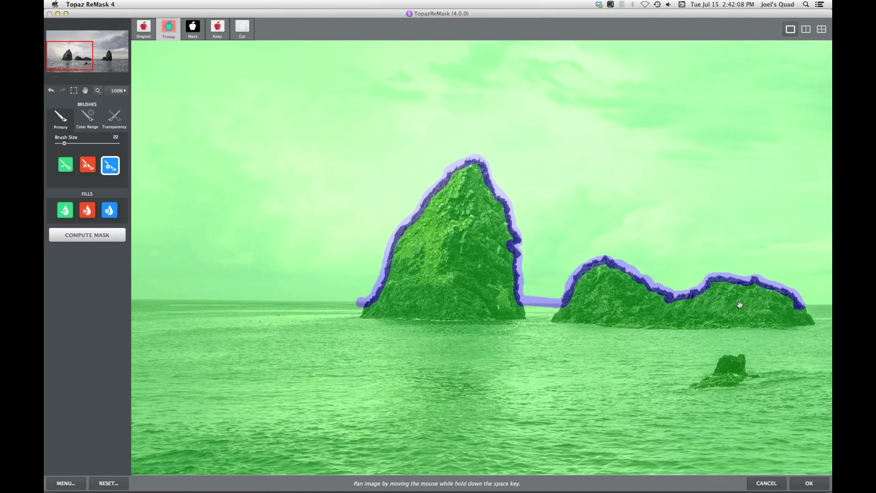
{"action": "left_click_drag", "start_coordinate": [739, 304], "coordinate": [393, 343]}
{"action": "mouse_move", "coordinate": [455, 343]}
{"action": "left_mouse_down"}
{"action": "mouse_move", "coordinate": [629, 340]}
{"action": "mouse_move", "coordinate": [650, 313]}
{"action": "mouse_move", "coordinate": [681, 319]}
{"action": "mouse_move", "coordinate": [703, 227]}
{"action": "mouse_move", "coordinate": [730, 214]}
{"action": "mouse_move", "coordinate": [759, 258]}
{"action": "mouse_move", "coordinate": [773, 345]}
{"action": "left_mouse_up"}
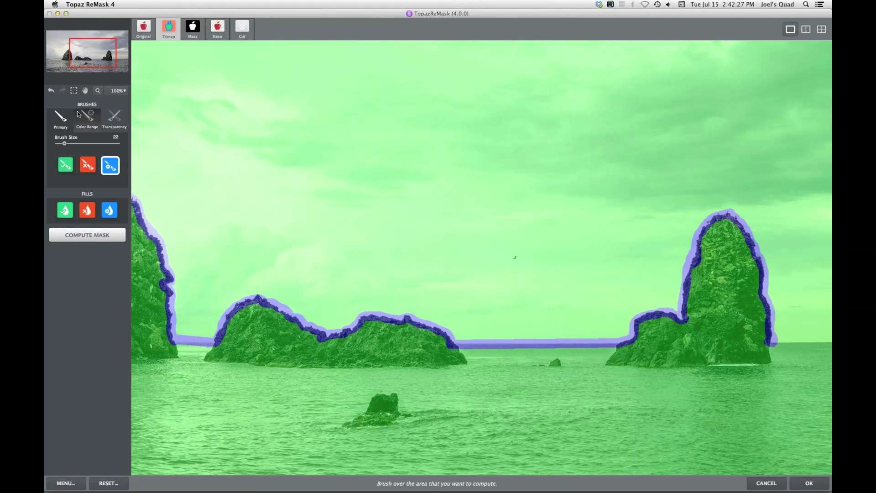
- Enclose the sky with straight Compute lines along the remaining horizon and the image's right, top and left edges, enlarging the brush to 32
{"action": "left_click", "coordinate": [98, 91]}
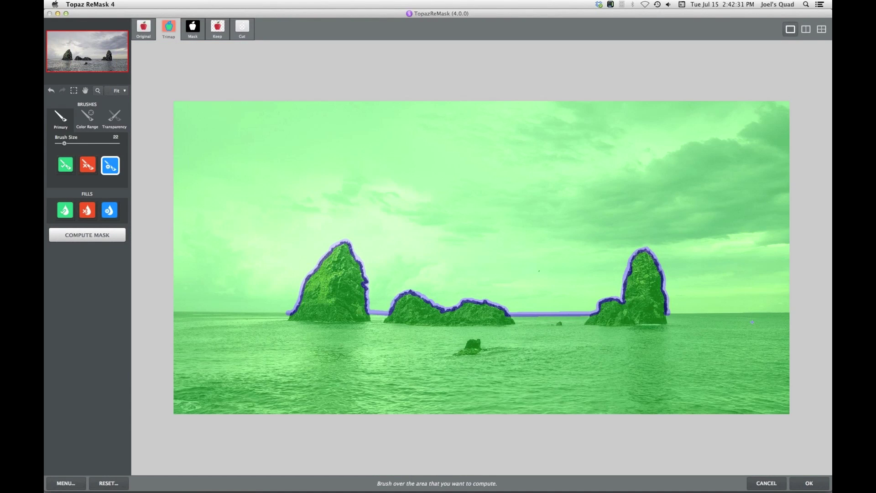
{"action": "left_click", "coordinate": [790, 312], "text": "shift"}
{"action": "left_click", "coordinate": [789, 102], "text": "shift"}
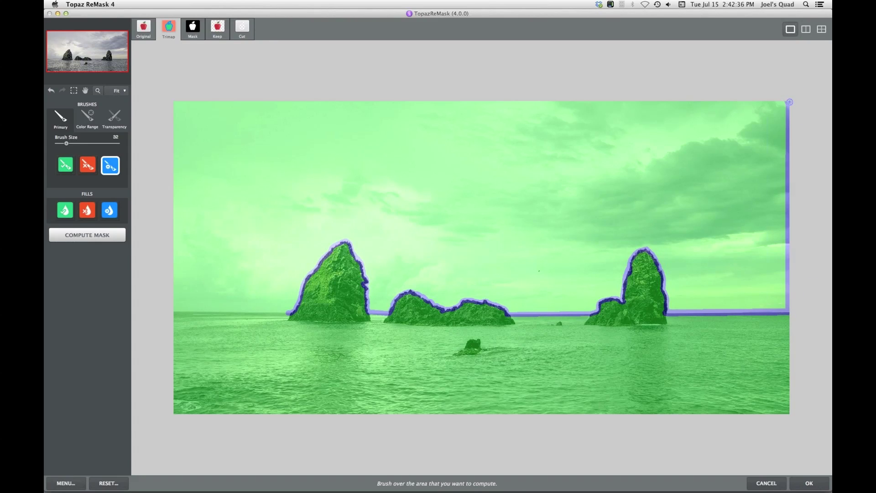
{"action": "left_click", "coordinate": [176, 102], "text": "shift"}
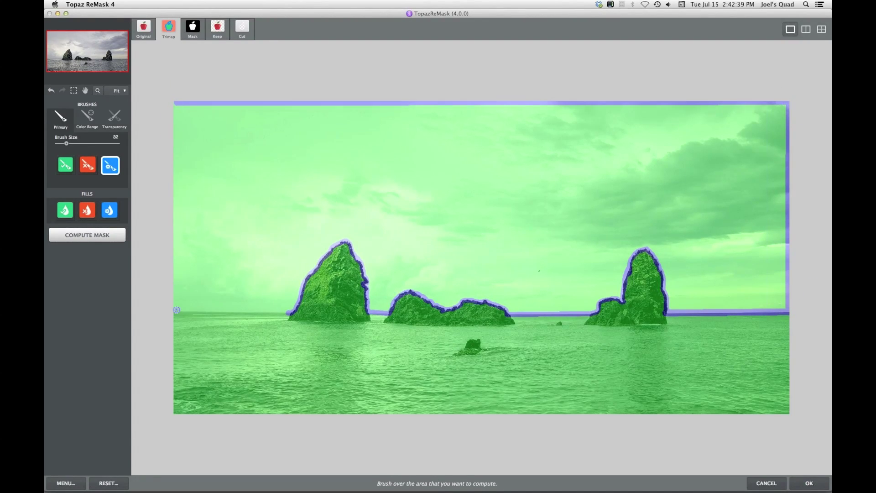
{"action": "left_click", "coordinate": [176, 309], "text": "shift"}
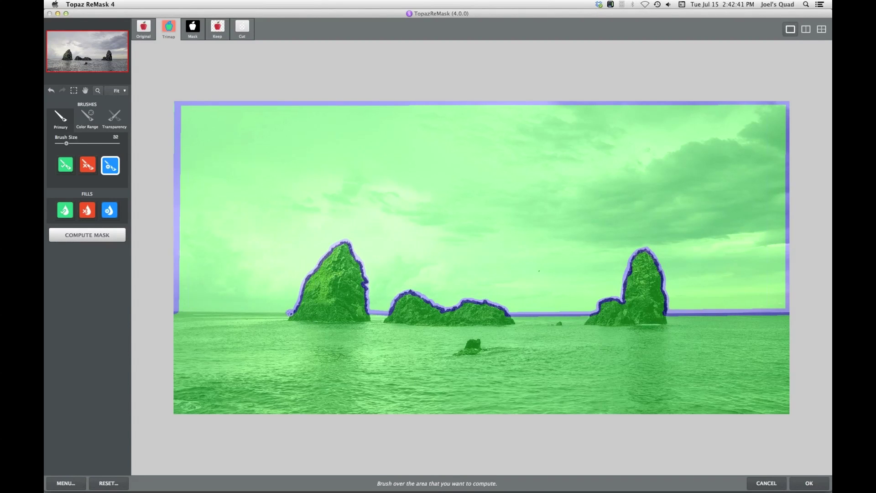
{"action": "left_click", "coordinate": [288, 314], "text": "shift"}
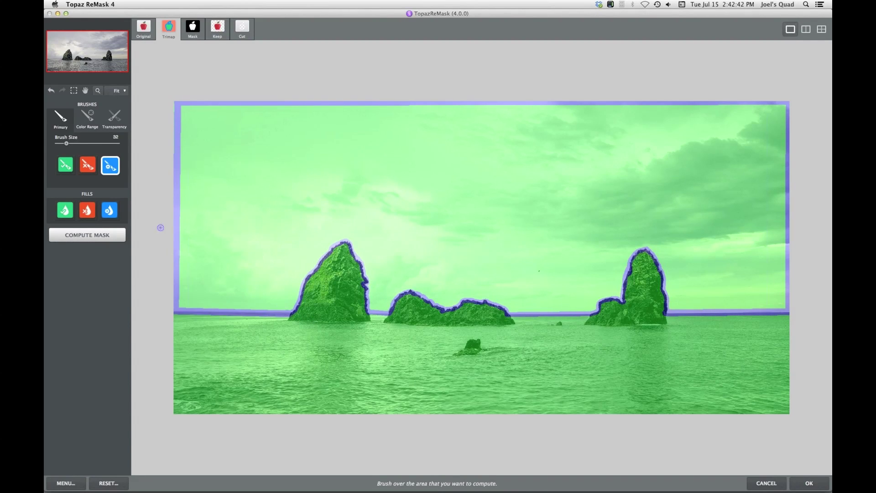
- Fill the enclosed sky with the Cut fill and compute the mask
{"action": "left_click", "coordinate": [86, 211]}
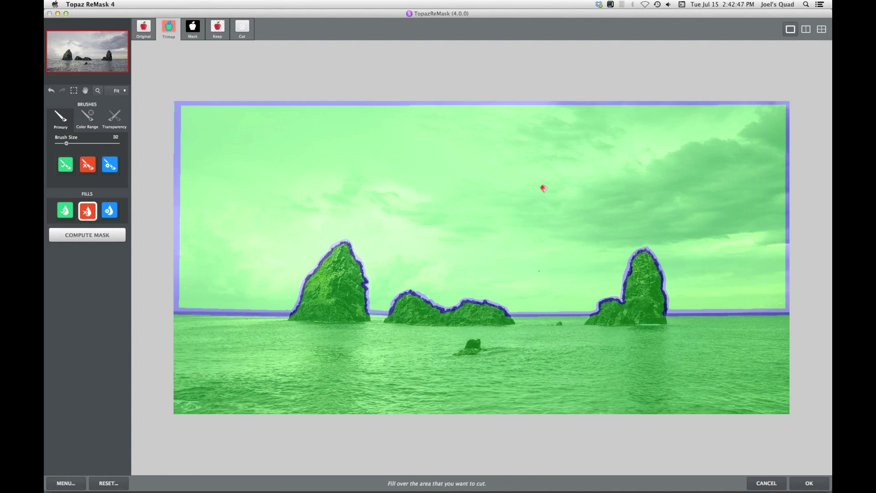
{"action": "left_click", "coordinate": [544, 188]}
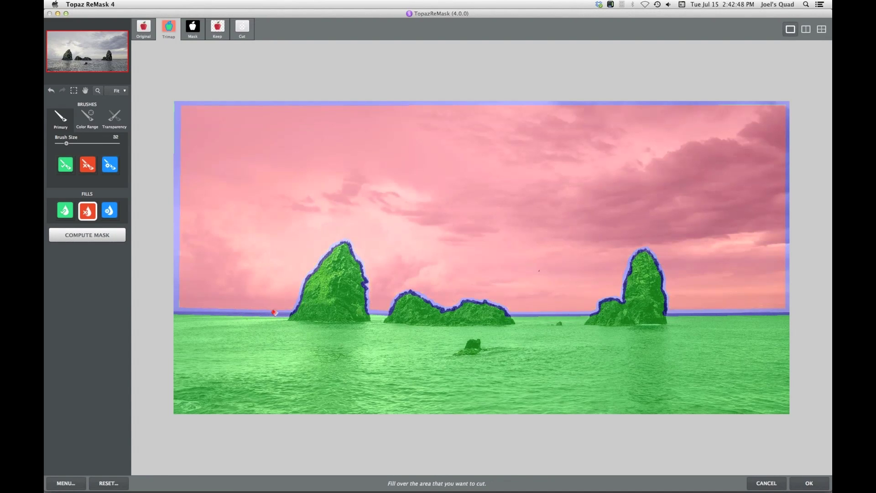
{"action": "left_click", "coordinate": [97, 237]}
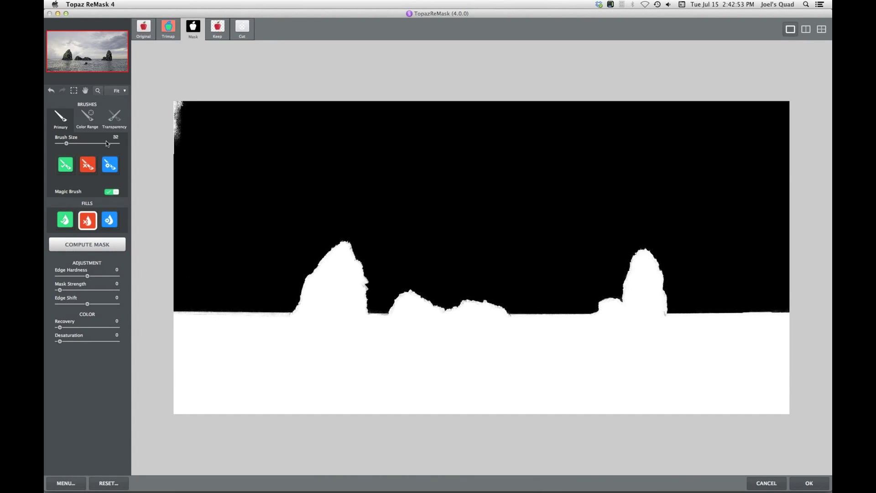
- Clean the leftover white patch from the sky's upper-left corner of the mask with the size 32 Cut brush
{"action": "left_click", "coordinate": [99, 90]}
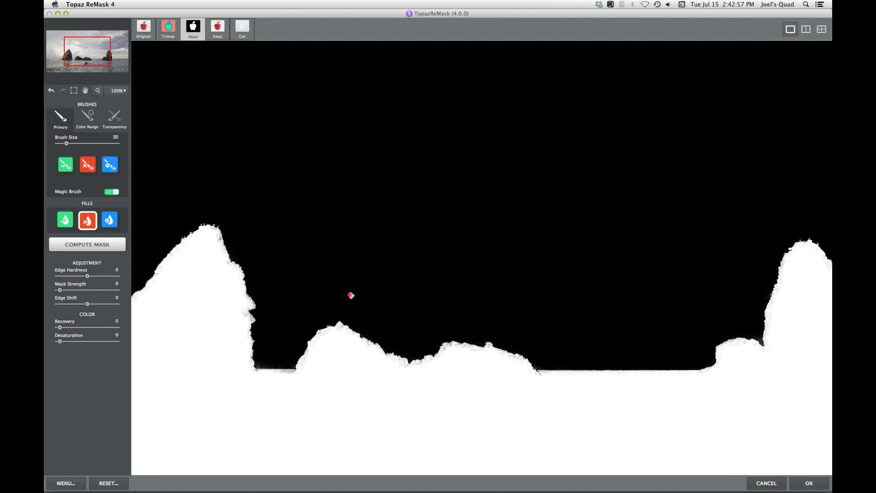
{"action": "left_click_drag", "start_coordinate": [94, 49], "coordinate": [71, 37]}
{"action": "left_click", "coordinate": [88, 166]}
{"action": "mouse_move", "coordinate": [139, 123]}
{"action": "left_mouse_down"}
{"action": "mouse_move", "coordinate": [139, 93]}
{"action": "mouse_move", "coordinate": [136, 104]}
{"action": "mouse_move", "coordinate": [126, 88]}
{"action": "mouse_move", "coordinate": [147, 54]}
{"action": "left_mouse_up"}
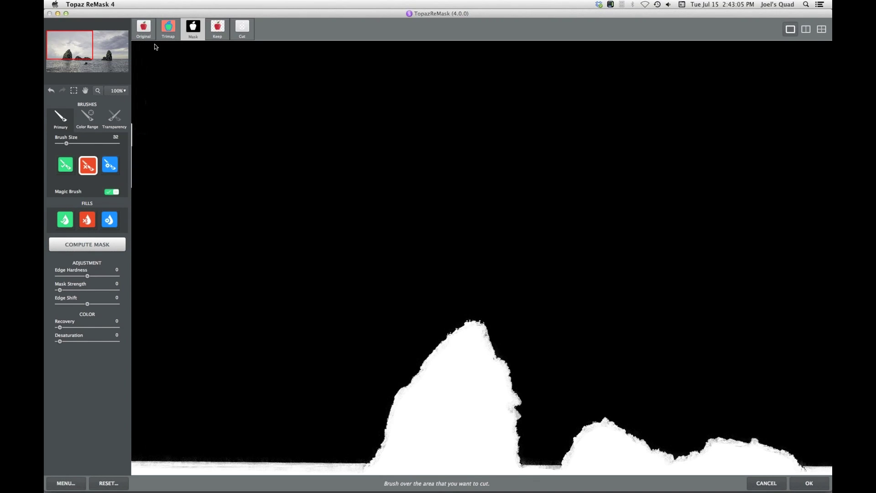
- Raise the Mask Strength to 60 to clean up the mask along the horizon and rock edges
{"action": "key", "text": "space"}
{"action": "left_click_drag", "start_coordinate": [420, 413], "coordinate": [513, 276]}
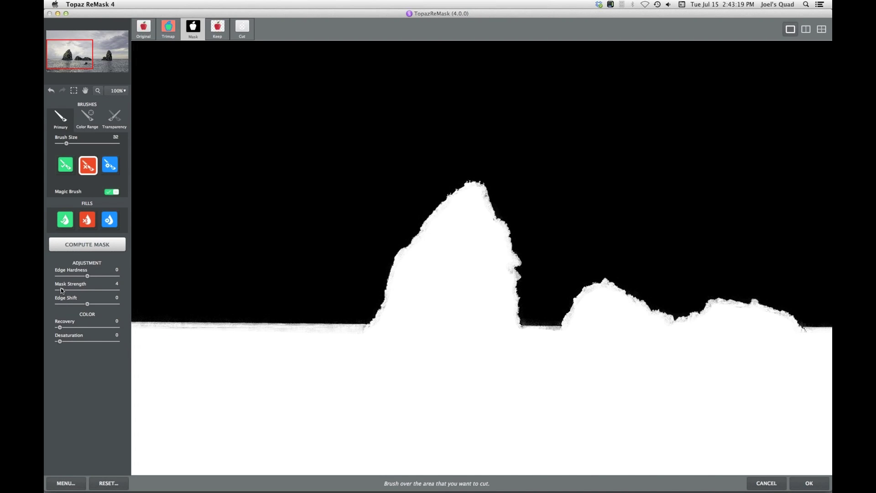
{"action": "left_click_drag", "start_coordinate": [66, 290], "coordinate": [86, 290]}
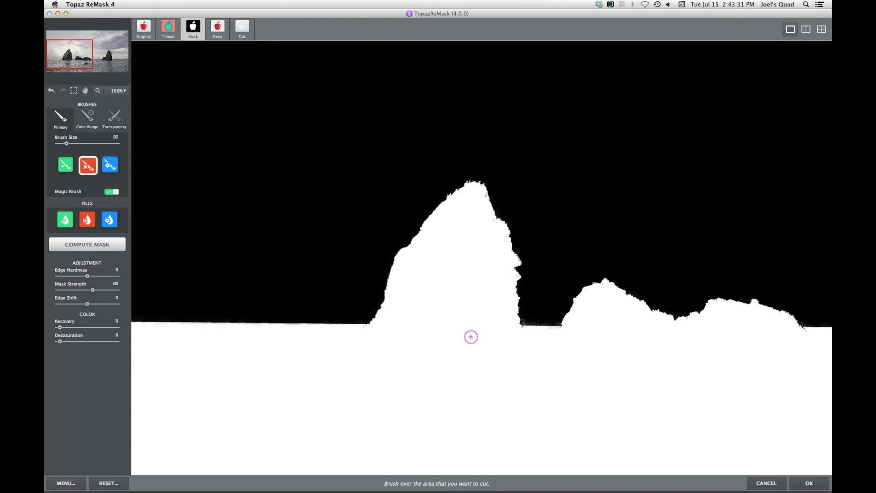
- Select the Keep brush and display the mask side by side with the Keep preview in a split view
{"action": "key", "text": "k"}
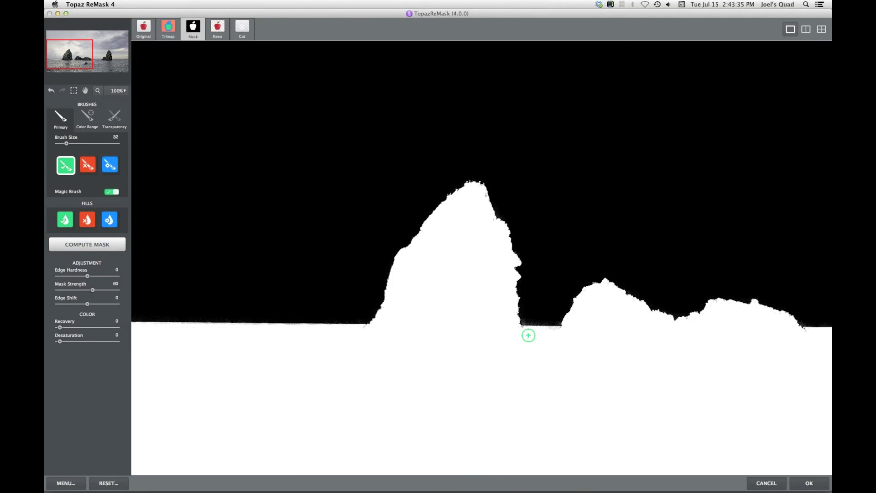
{"action": "key", "text": "space"}
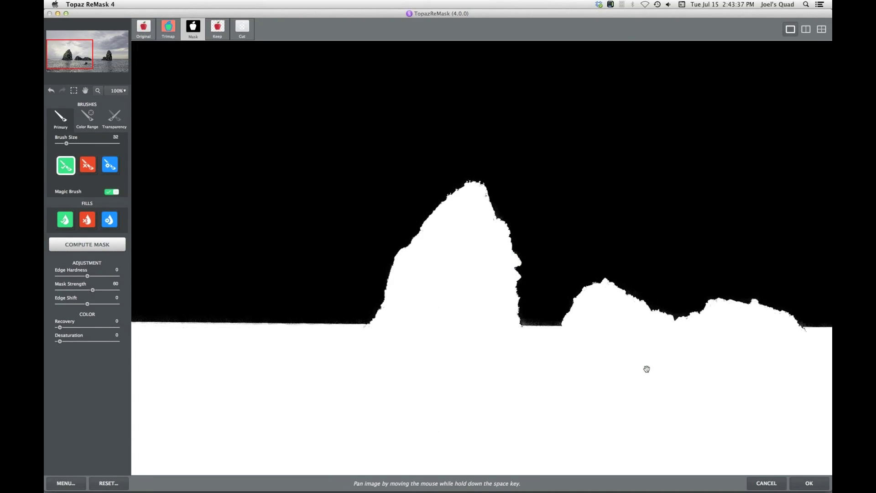
{"action": "left_click_drag", "start_coordinate": [621, 370], "coordinate": [686, 346]}
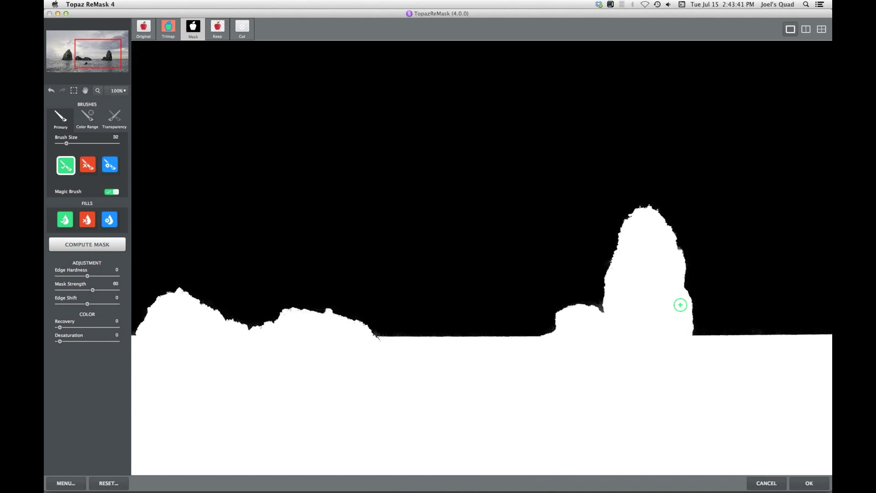
{"action": "left_click", "coordinate": [806, 30]}
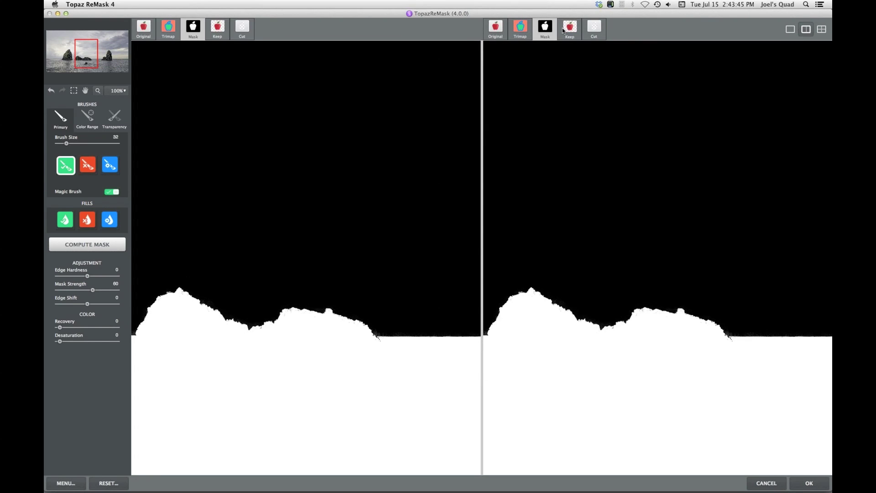
{"action": "left_click", "coordinate": [569, 29]}
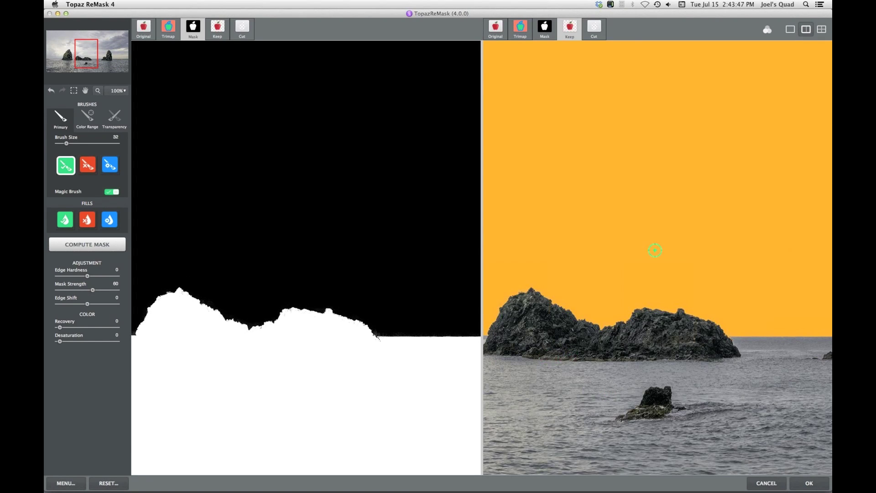
- Change the Keep preview's background colour to dark red and inspect the cut-out edges of the left and middle rocks
{"action": "left_click", "coordinate": [768, 30]}
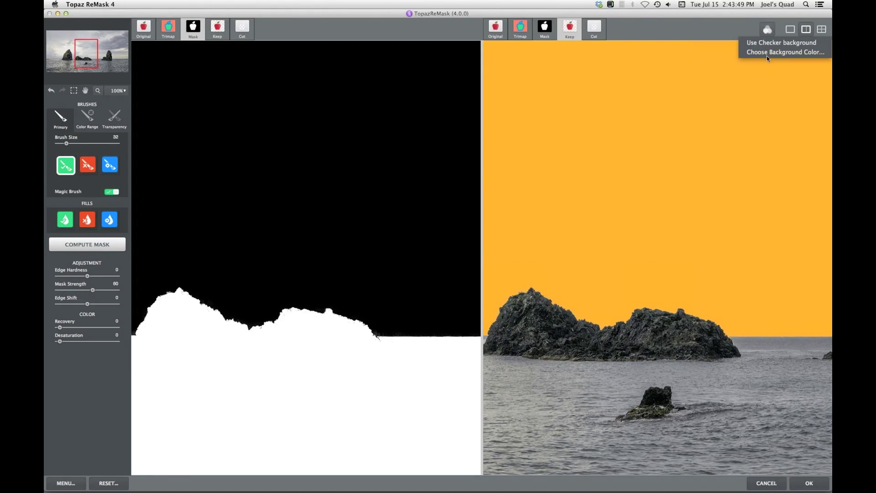
{"action": "left_click", "coordinate": [771, 52]}
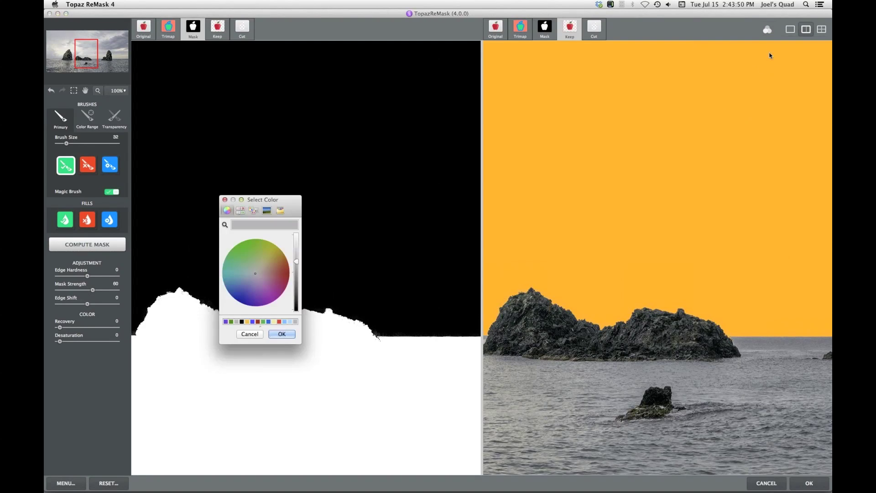
{"action": "left_click", "coordinate": [258, 322]}
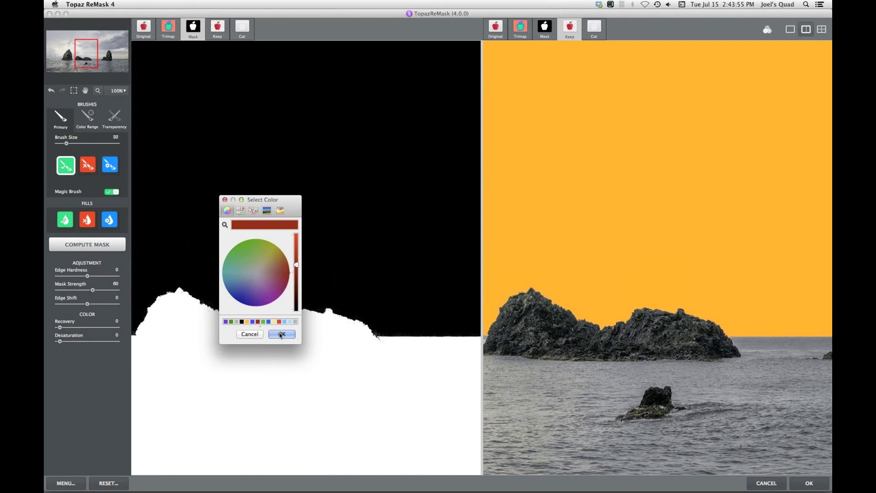
{"action": "left_click", "coordinate": [282, 334]}
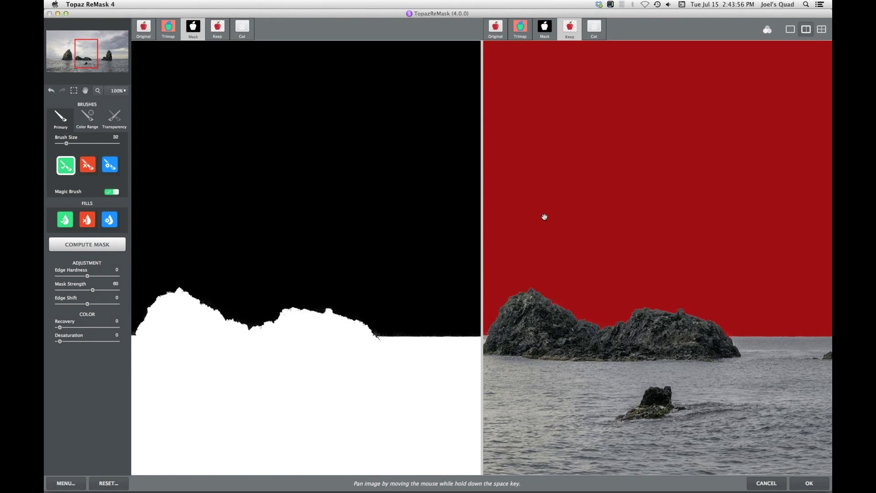
{"action": "left_click_drag", "start_coordinate": [597, 197], "coordinate": [830, 144]}
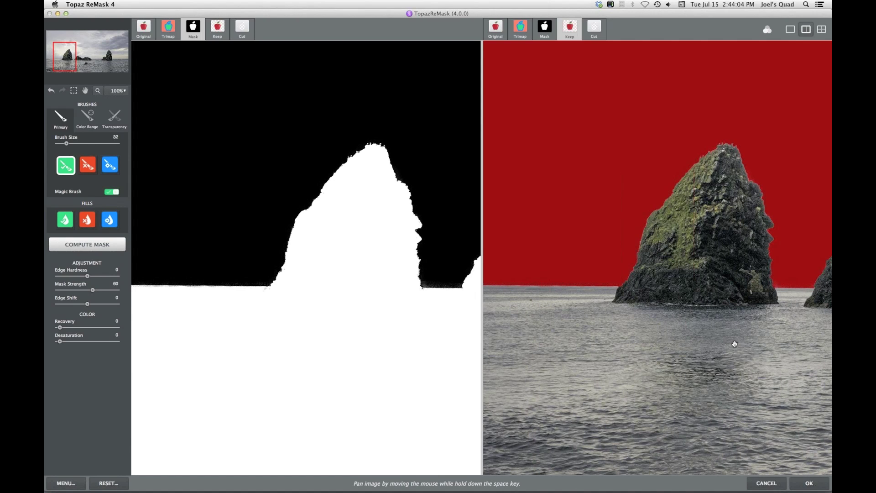
{"action": "left_click_drag", "start_coordinate": [734, 343], "coordinate": [669, 360]}
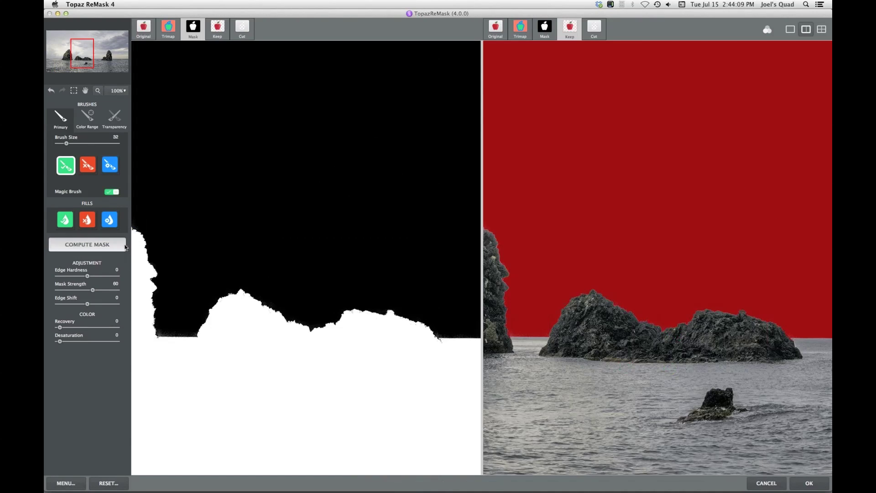
- Accept the ReMask result, then duplicate the Background layer in Photoshop and move the duplicate to the top of the layer stack
{"action": "left_click", "coordinate": [808, 484]}
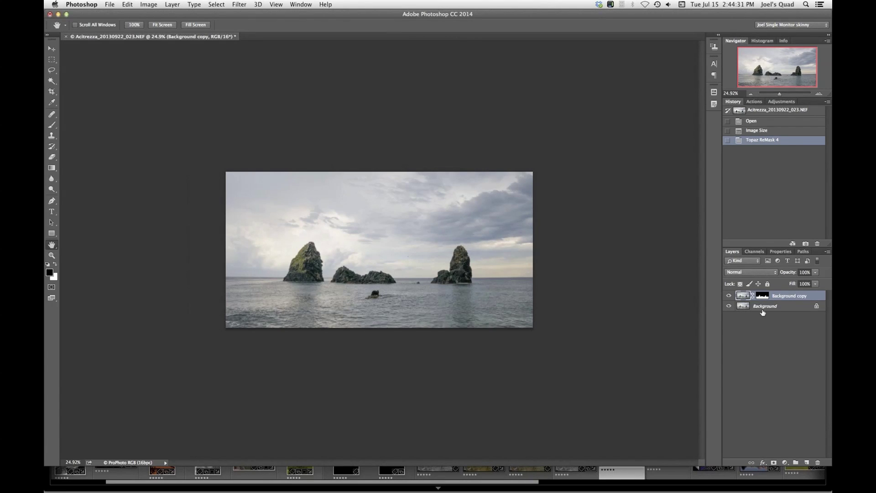
{"action": "left_click_drag", "start_coordinate": [768, 306], "coordinate": [807, 462]}
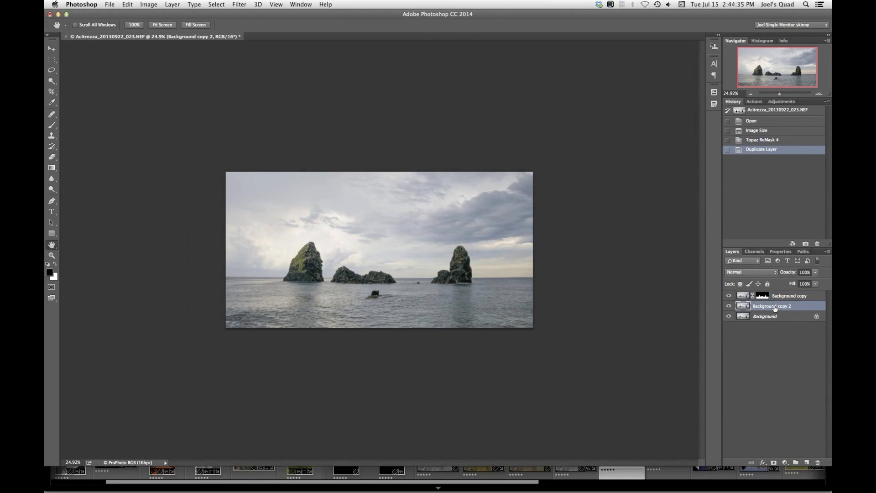
{"action": "left_click_drag", "start_coordinate": [775, 304], "coordinate": [774, 291]}
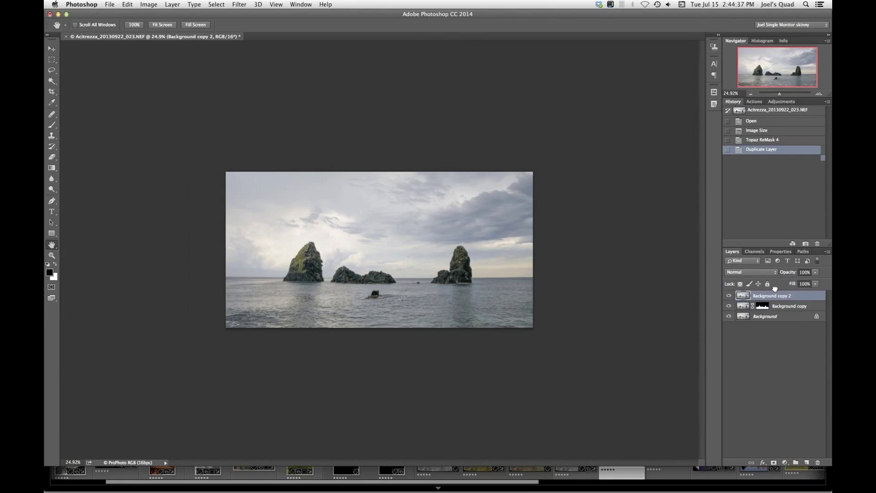
- Rename the top layer Sky and give it an inverted copy of the Background copy layer's mask
{"action": "double_click", "coordinate": [771, 295]}
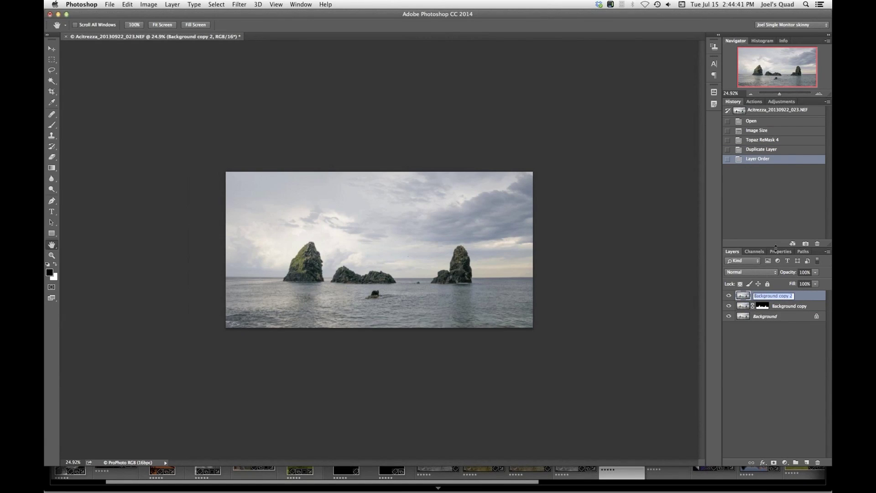
{"action": "type", "text": "Sky"}
{"action": "key", "text": "Return"}
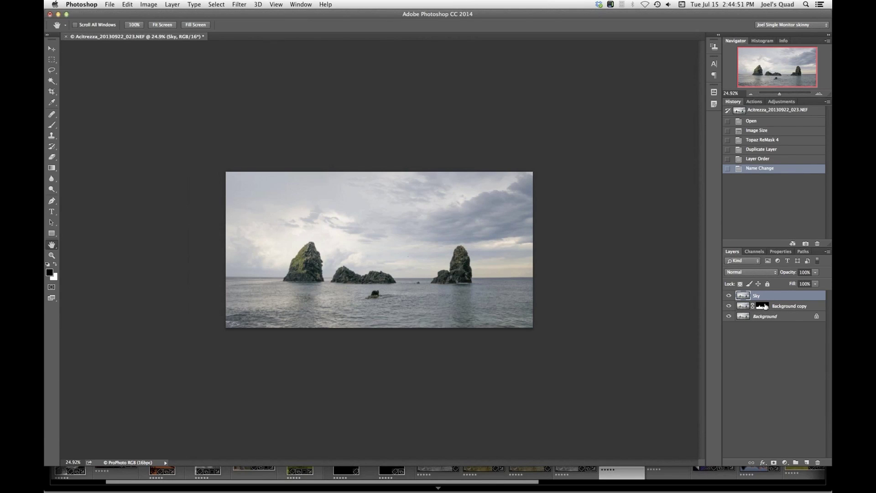
{"action": "left_click_drag", "start_coordinate": [767, 299], "coordinate": [767, 295]}
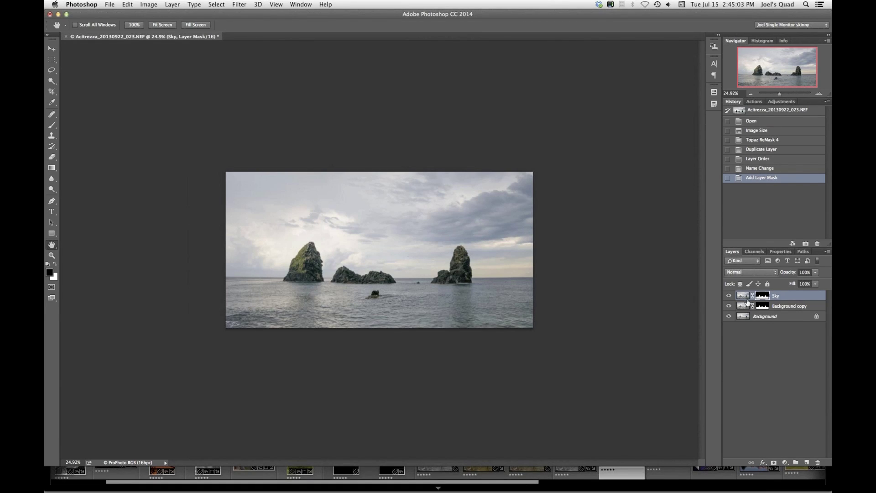
{"action": "key", "text": "super+i"}
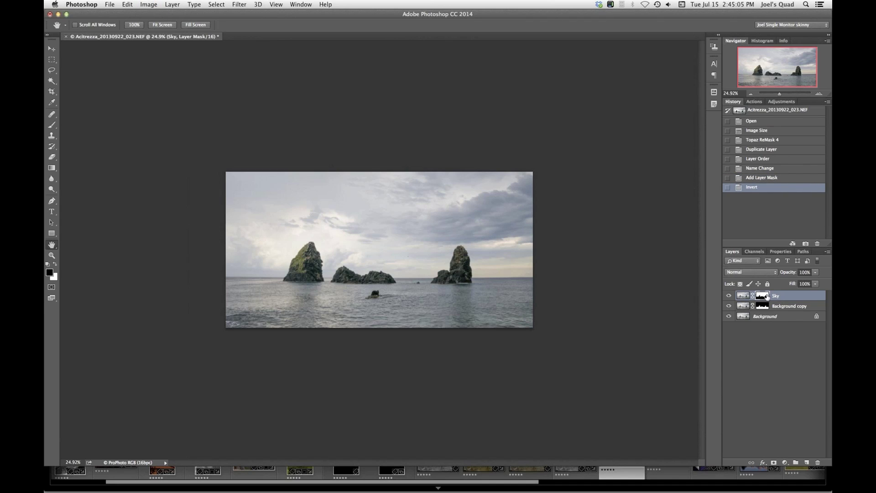
- Open the Sky layer's image, not its mask, in Topaz Detail 3 and set the overall Small Detail to 0.37
{"action": "left_click", "coordinate": [742, 295]}
{"action": "left_click", "coordinate": [240, 4]}
{"action": "mouse_move", "coordinate": [265, 196]}
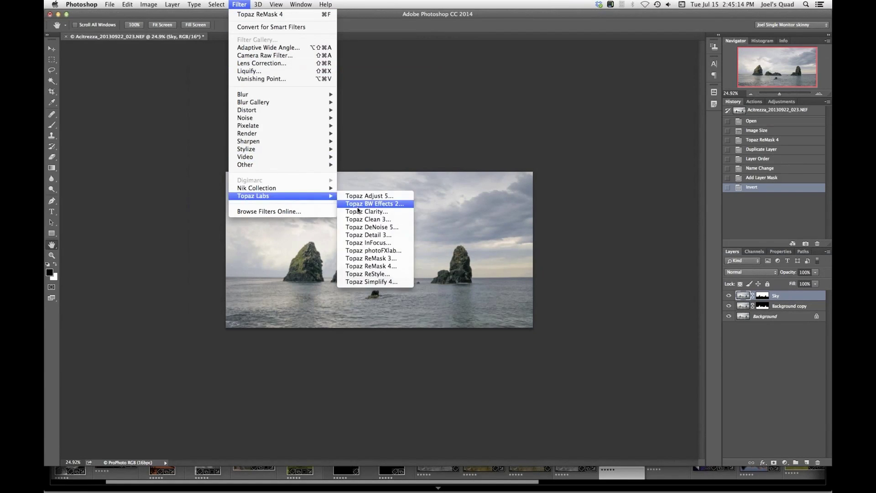
{"action": "left_click", "coordinate": [358, 234]}
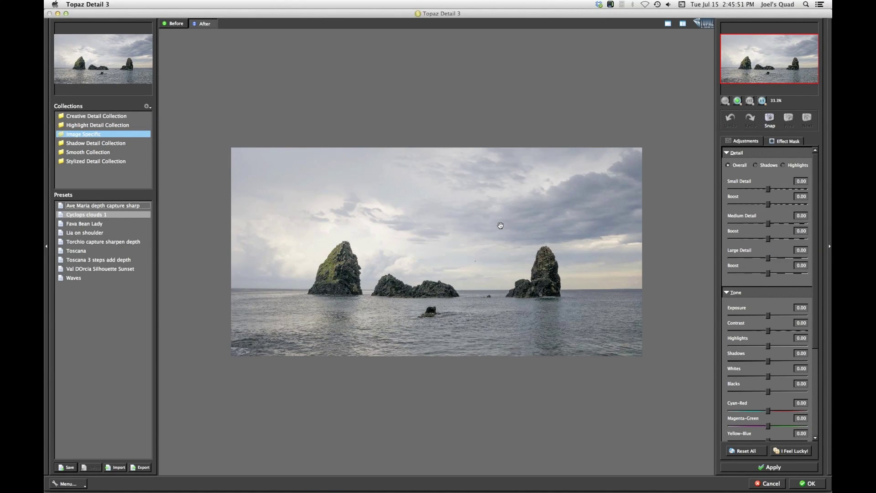
{"action": "left_click", "coordinate": [763, 101]}
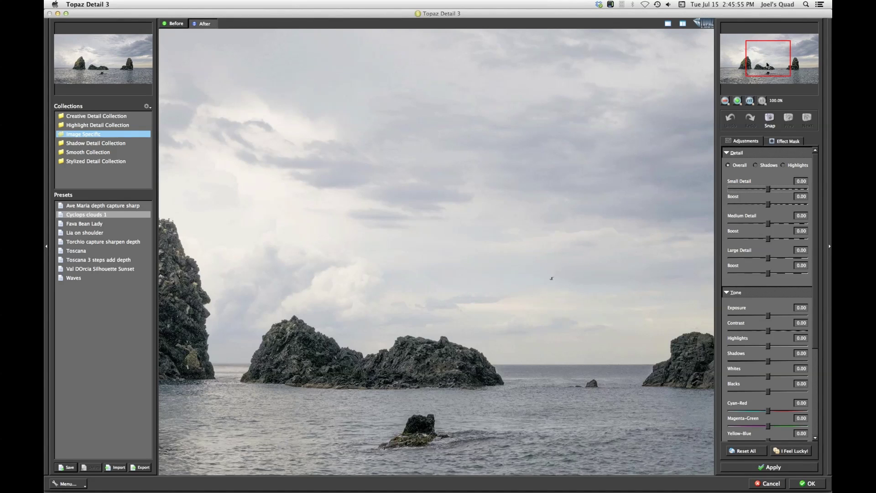
{"action": "left_click_drag", "start_coordinate": [766, 65], "coordinate": [764, 65]}
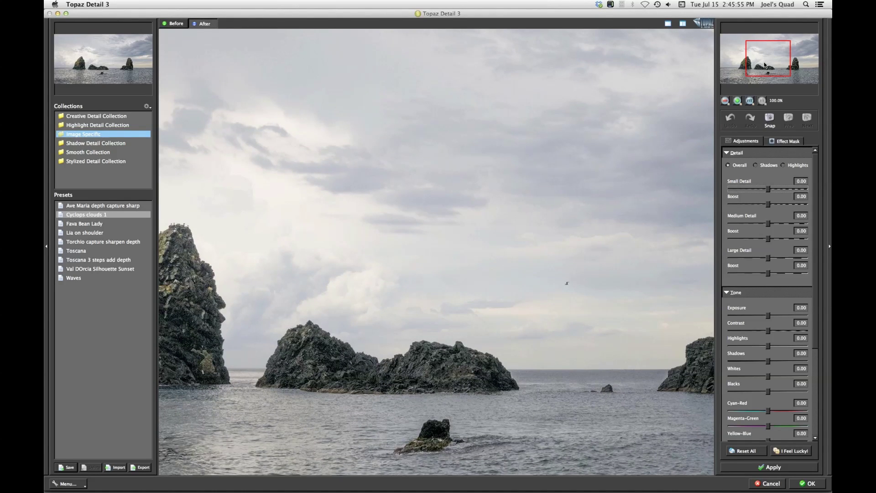
{"action": "left_click_drag", "start_coordinate": [764, 65], "coordinate": [747, 67]}
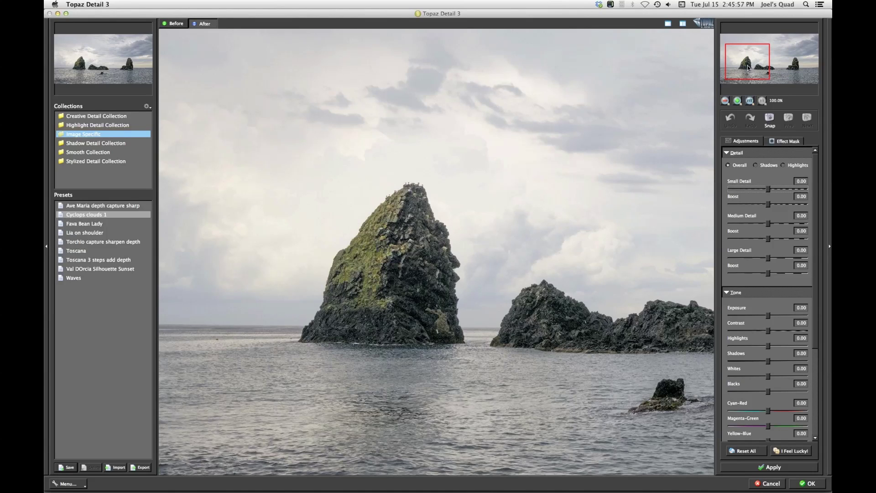
{"action": "left_click_drag", "start_coordinate": [464, 310], "coordinate": [510, 301]}
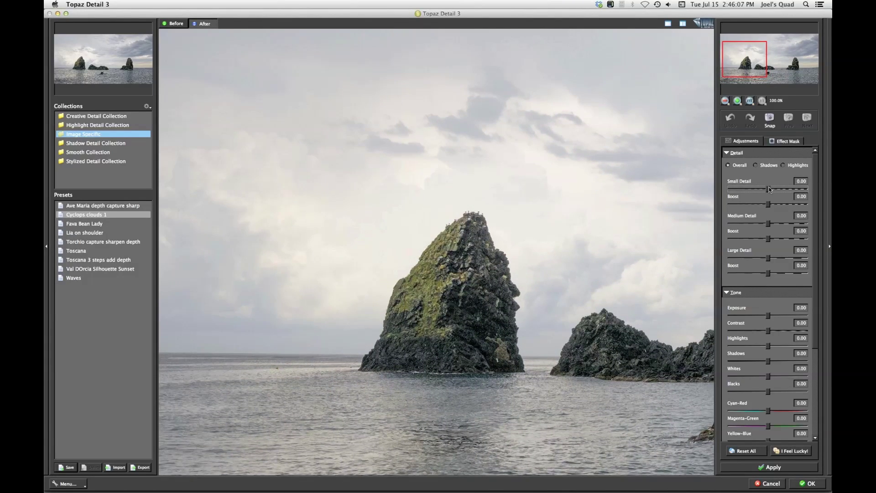
{"action": "left_click_drag", "start_coordinate": [768, 189], "coordinate": [769, 190]}
{"action": "left_click_drag", "start_coordinate": [769, 190], "coordinate": [776, 191]}
{"action": "left_click_drag", "start_coordinate": [775, 191], "coordinate": [779, 192]}
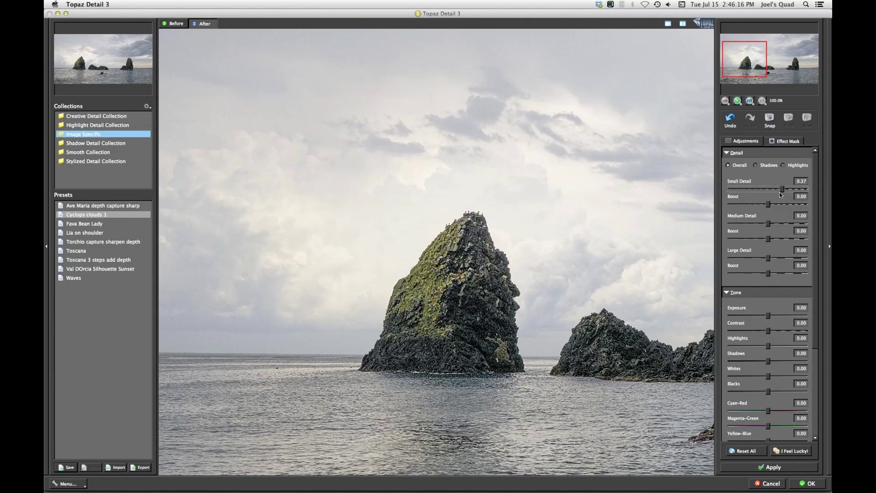
- Set the overall Medium Detail to 0.30 and apply the Topaz Detail adjustments to the Sky layer
{"action": "left_click_drag", "start_coordinate": [479, 409], "coordinate": [392, 418]}
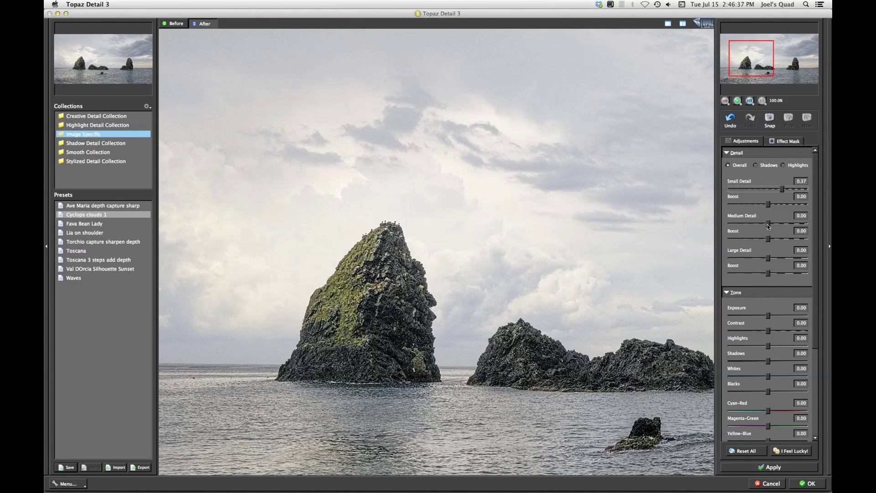
{"action": "left_click_drag", "start_coordinate": [769, 224], "coordinate": [771, 224]}
{"action": "left_click_drag", "start_coordinate": [770, 224], "coordinate": [771, 225]}
{"action": "left_click_drag", "start_coordinate": [771, 223], "coordinate": [779, 224]}
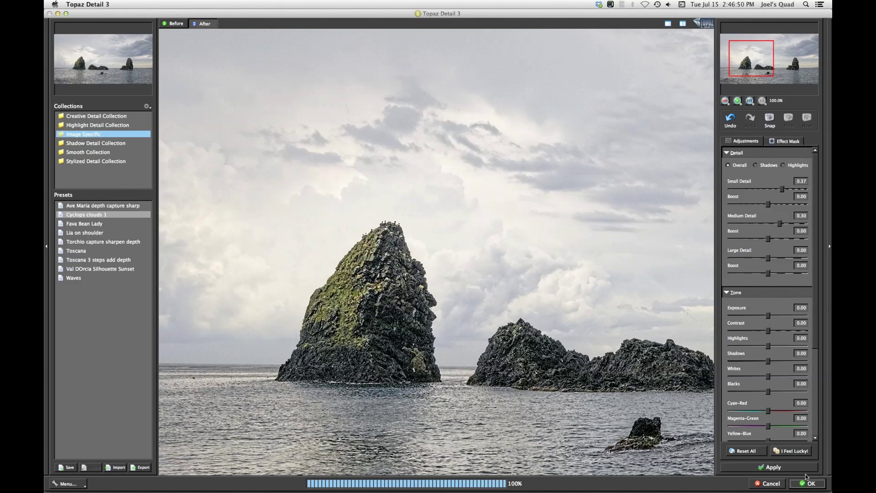
{"action": "left_click", "coordinate": [806, 483]}
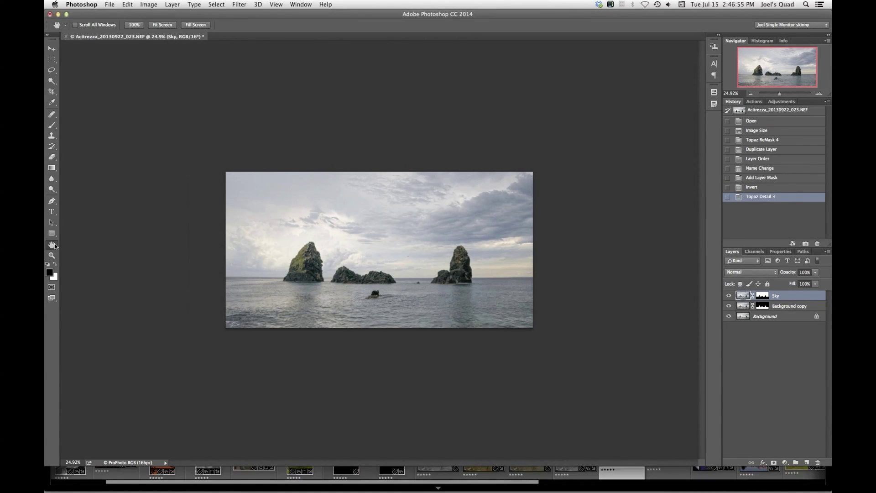
- Fit the whole image in view and toggle the Sky layer's visibility to compare the clouds before and after
{"action": "double_click", "coordinate": [53, 245]}
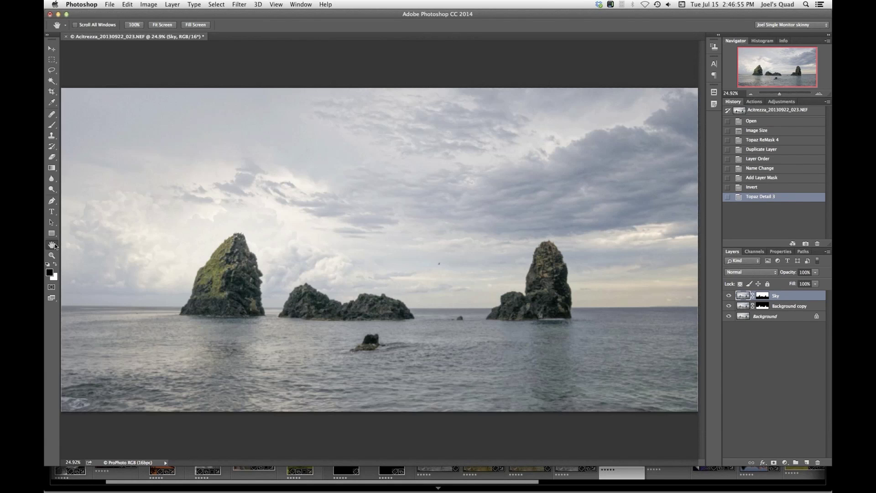
{"action": "left_click", "coordinate": [729, 296]}
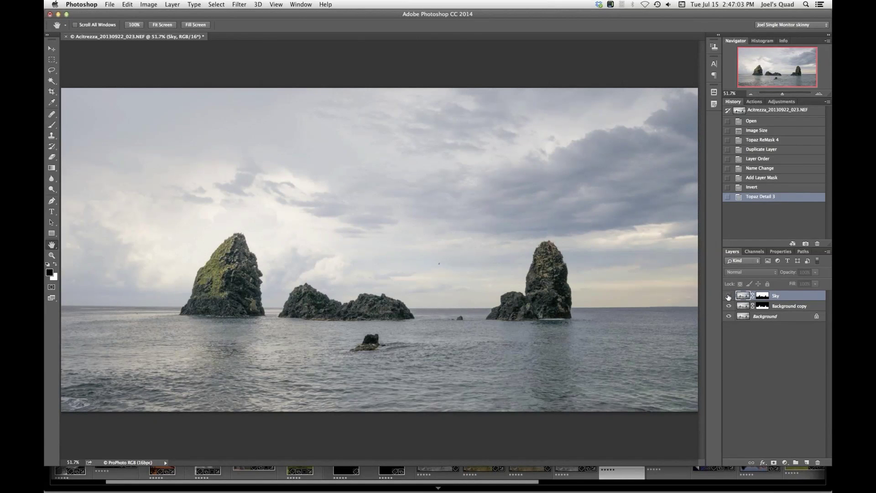
{"action": "left_click", "coordinate": [728, 295]}
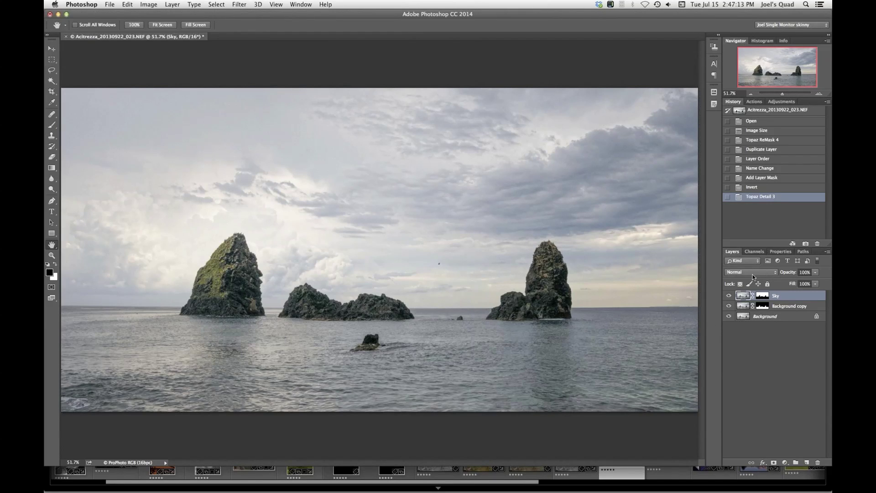
- Stamp all visible layers into a new top layer and name it "Rocks, sea"
{"action": "left_click", "coordinate": [173, 5]}
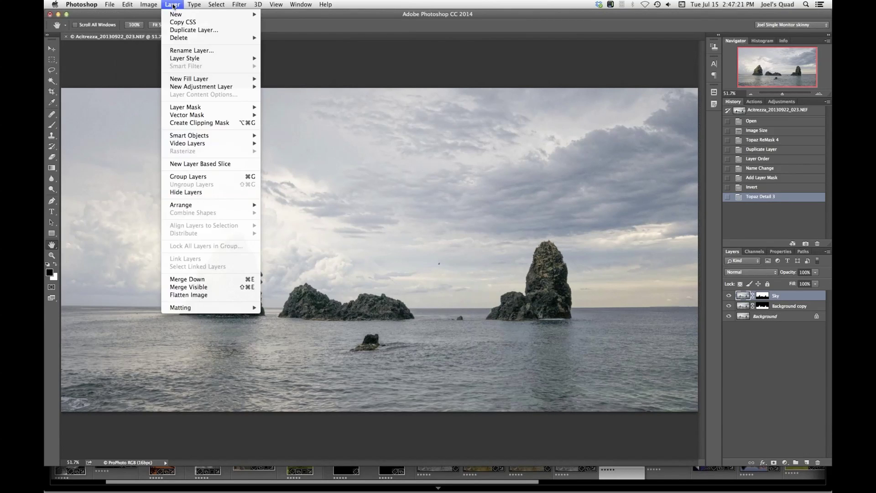
{"action": "left_click", "coordinate": [197, 286]}
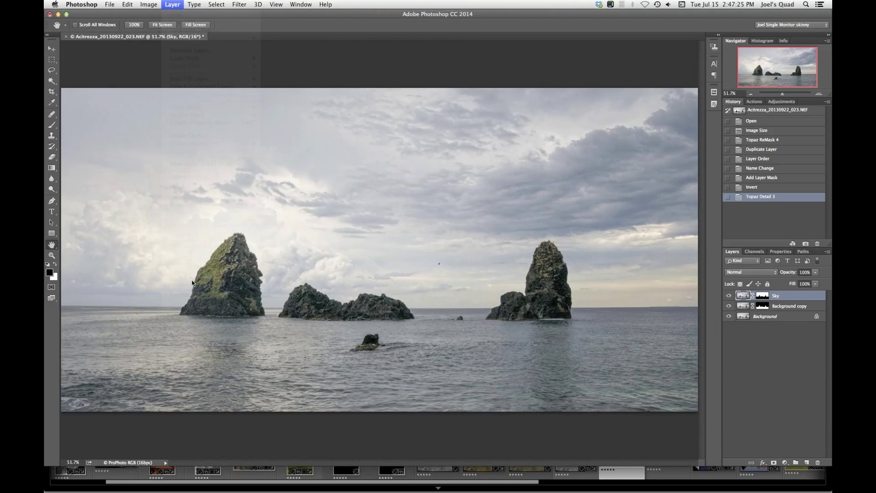
{"action": "double_click", "coordinate": [761, 295]}
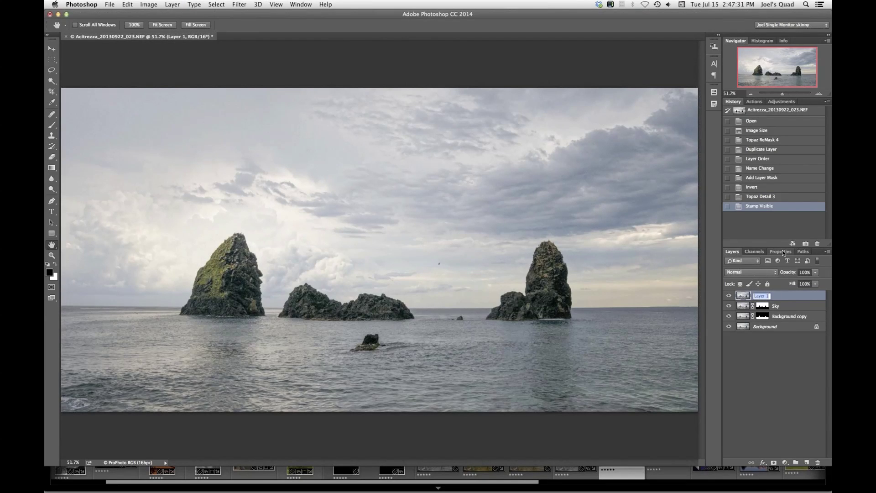
{"action": "type", "text": "Rocks, sea"}
{"action": "key", "text": "Return"}
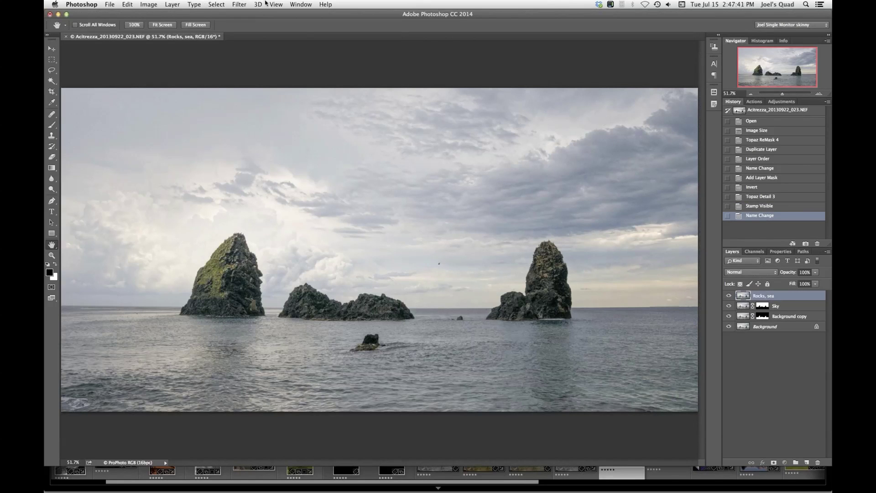
- Open the "Rocks, sea" layer in Topaz Clarity and reset all adjustments to zero
{"action": "left_click", "coordinate": [240, 5]}
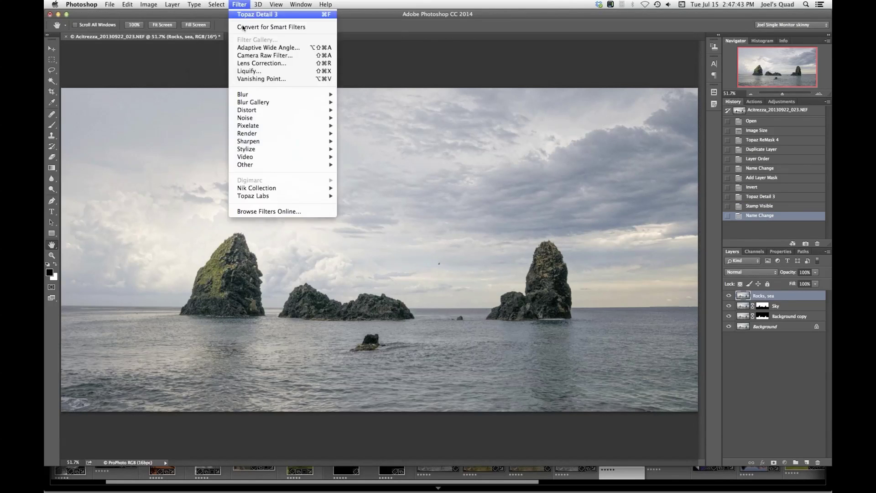
{"action": "mouse_move", "coordinate": [269, 196]}
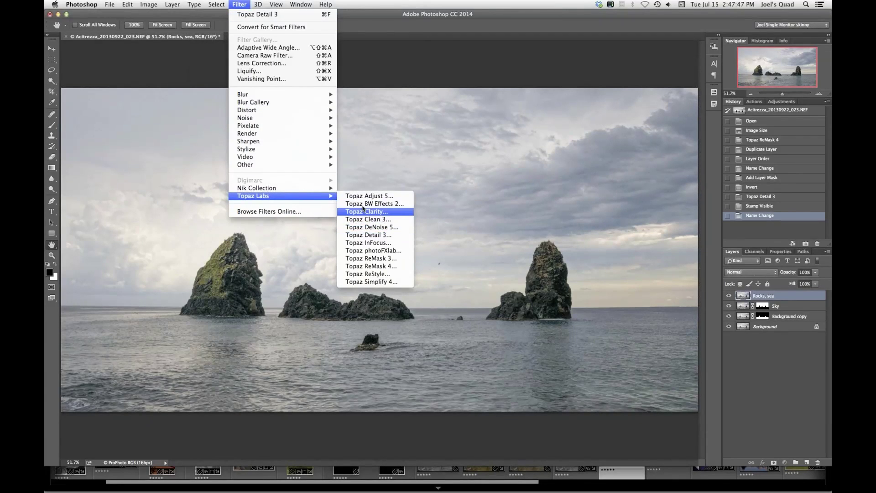
{"action": "left_click", "coordinate": [357, 211]}
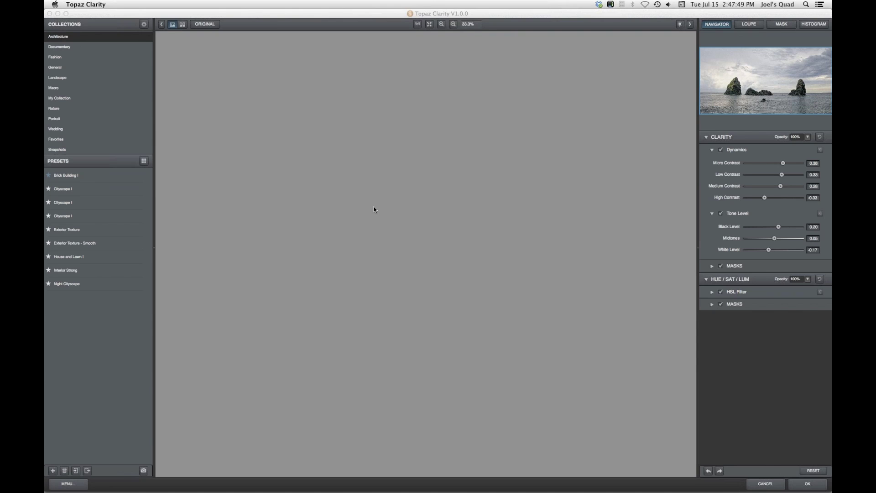
{"action": "left_click", "coordinate": [813, 470]}
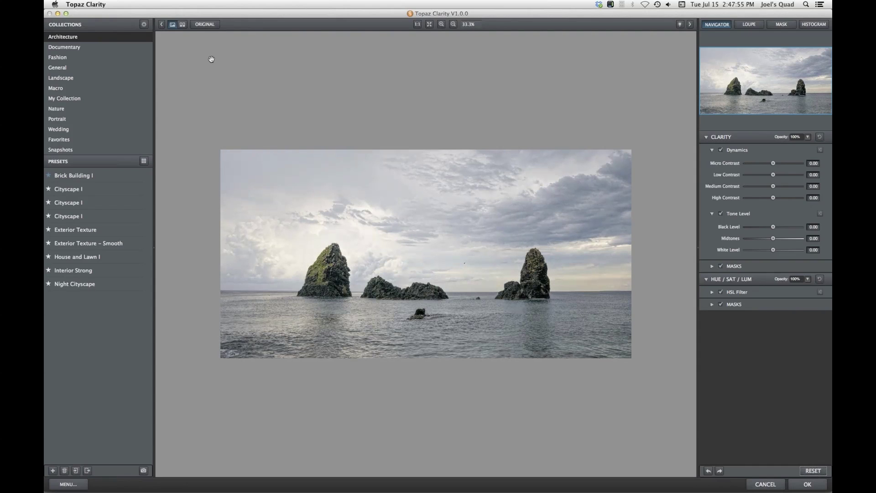
- Set Micro Contrast to 0.25 while checking the rocks and sea at 100% magnification
{"action": "left_click", "coordinate": [441, 25]}
{"action": "left_click", "coordinate": [417, 25]}
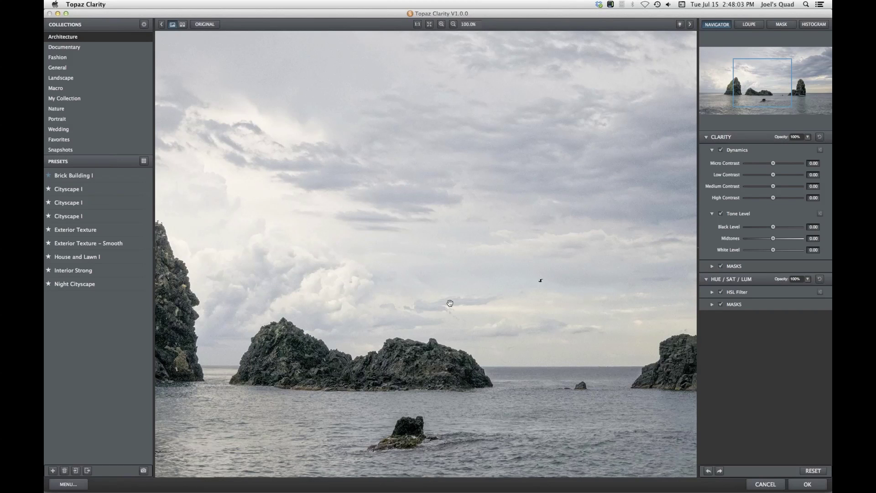
{"action": "left_click_drag", "start_coordinate": [450, 303], "coordinate": [567, 277]}
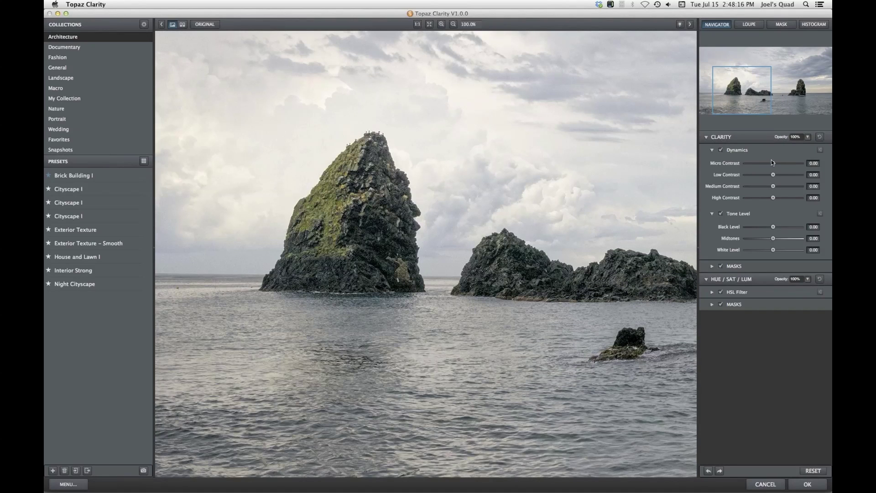
{"action": "left_click_drag", "start_coordinate": [771, 163], "coordinate": [775, 165]}
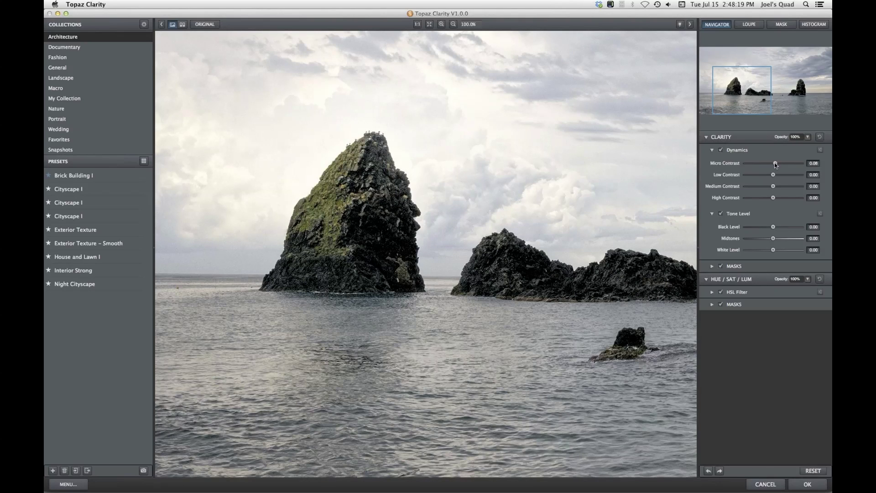
{"action": "left_click_drag", "start_coordinate": [775, 165], "coordinate": [778, 163]}
{"action": "left_click_drag", "start_coordinate": [775, 164], "coordinate": [778, 162]}
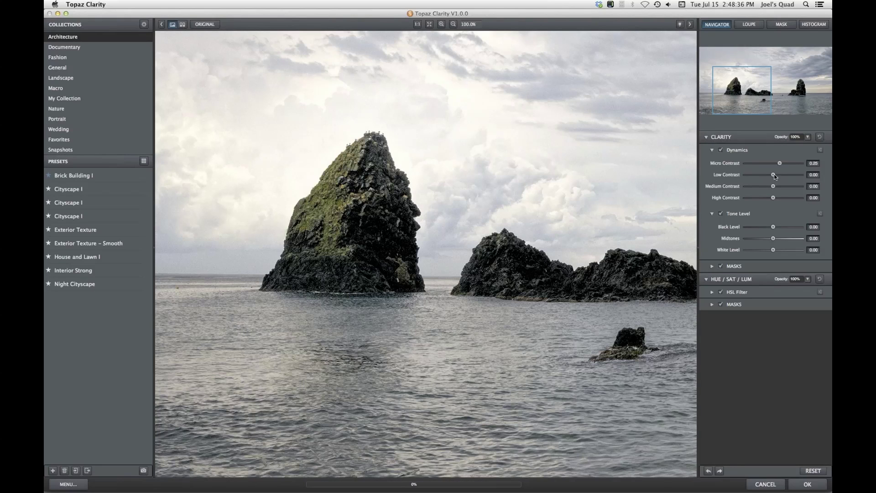
- Set Low Contrast to 0.31 and lower High Contrast to about -0.18, judging the image at 50% magnification
{"action": "left_click_drag", "start_coordinate": [774, 175], "coordinate": [774, 175]}
{"action": "left_click_drag", "start_coordinate": [774, 176], "coordinate": [779, 176]}
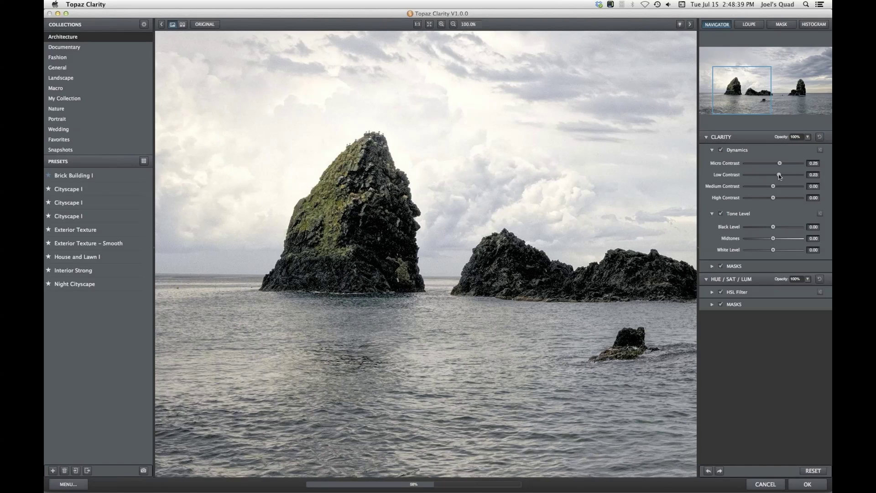
{"action": "left_click_drag", "start_coordinate": [779, 174], "coordinate": [781, 174]}
{"action": "left_click", "coordinate": [453, 24]}
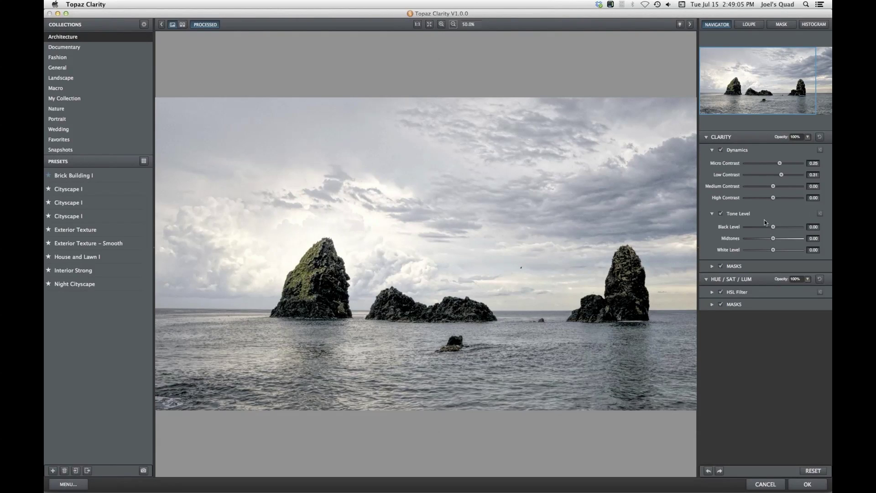
{"action": "left_click_drag", "start_coordinate": [772, 198], "coordinate": [768, 197]}
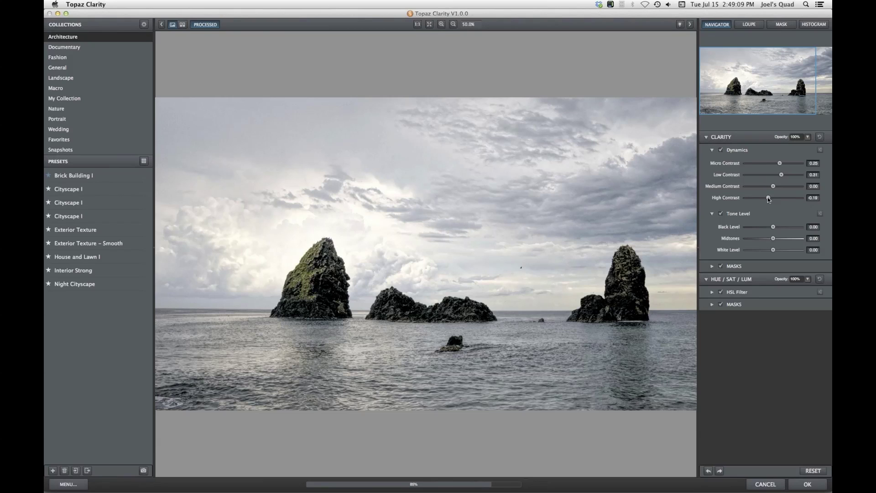
- Lower High Contrast further to -0.33 to soften the rocks and sea
{"action": "left_click_drag", "start_coordinate": [769, 199], "coordinate": [766, 198]}
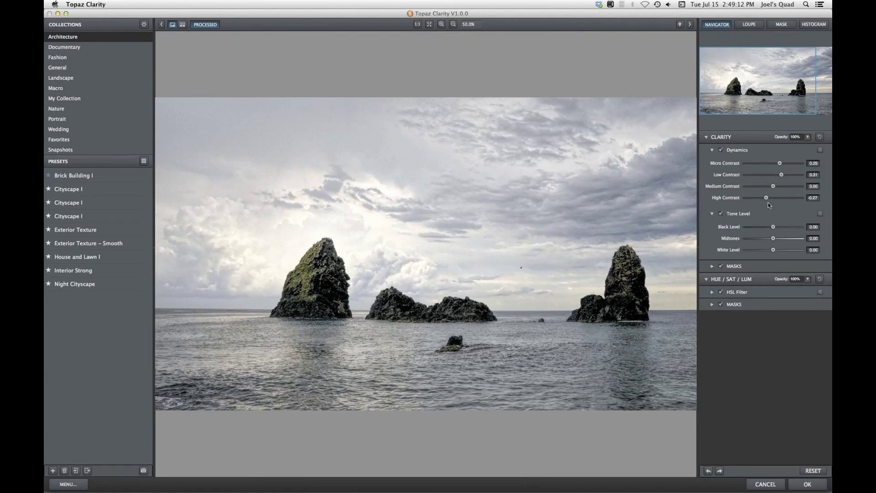
{"action": "left_click_drag", "start_coordinate": [765, 197], "coordinate": [764, 198]}
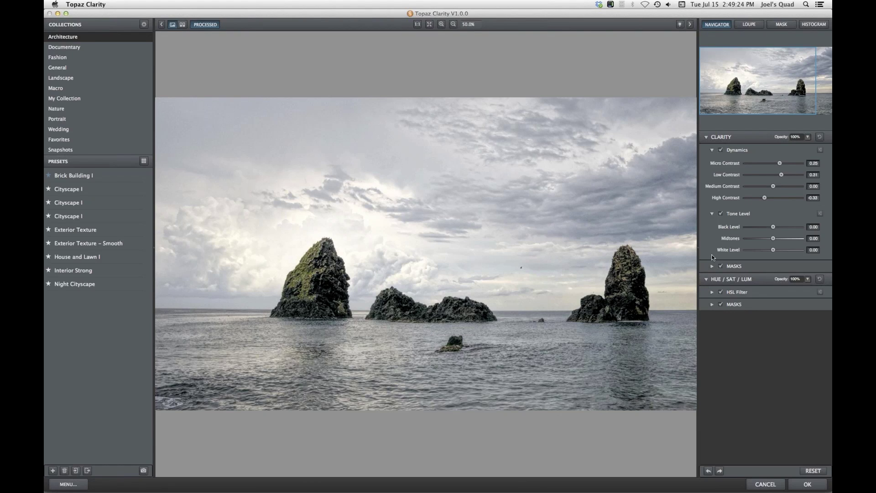
- Raise overall saturation to 0.25 in the HSL Filter, boost the aqua and blue saturation slightly, and apply the Clarity adjustments
{"action": "left_click", "coordinate": [712, 292]}
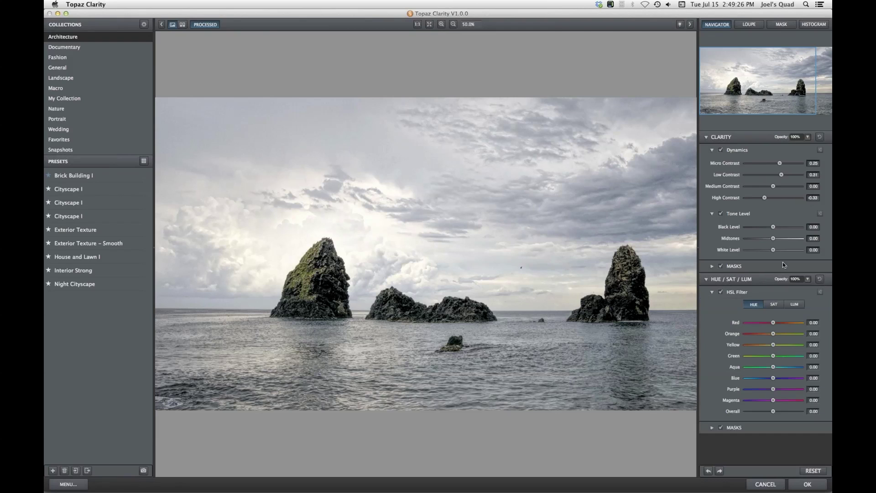
{"action": "left_click", "coordinate": [769, 306]}
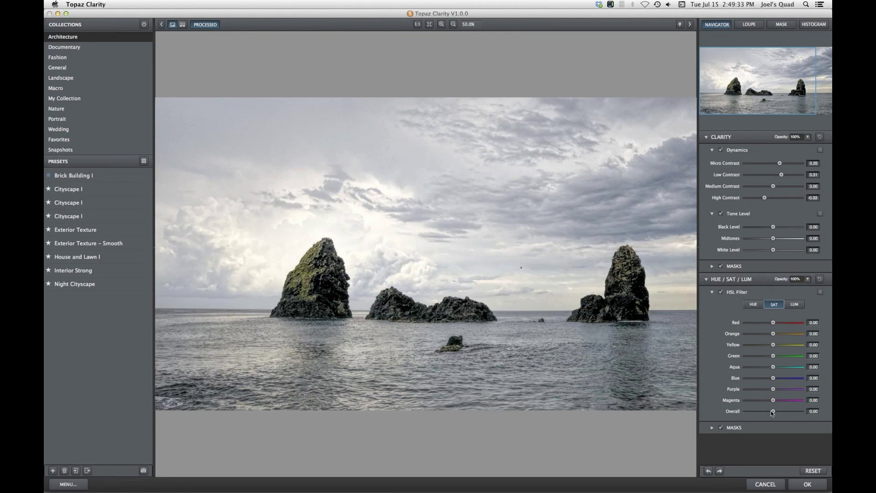
{"action": "left_click_drag", "start_coordinate": [772, 411], "coordinate": [776, 412]}
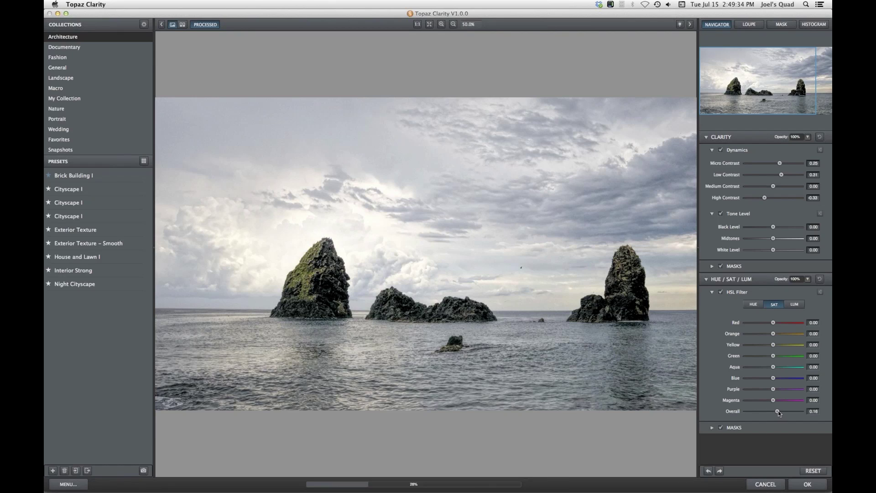
{"action": "left_click_drag", "start_coordinate": [778, 411], "coordinate": [779, 411]}
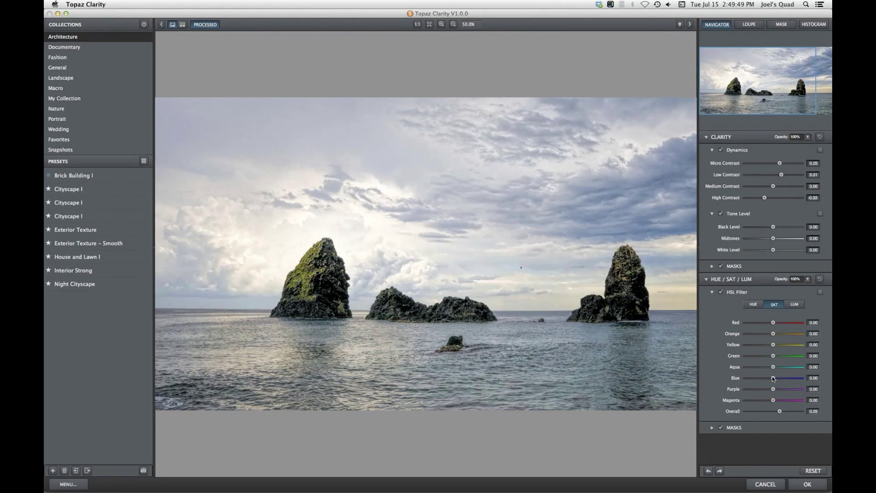
{"action": "mouse_move", "coordinate": [772, 367]}
{"action": "left_mouse_down"}
{"action": "mouse_move", "coordinate": [793, 367]}
{"action": "mouse_move", "coordinate": [777, 378]}
{"action": "left_mouse_up"}
{"action": "left_click", "coordinate": [805, 483]}
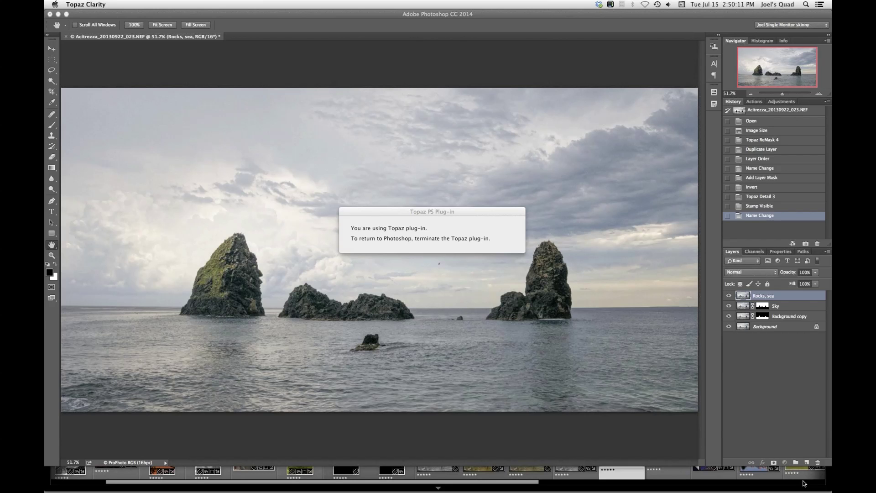
- Copy the "Background copy" layer mask onto the "Rocks, sea" layer and save the document
{"action": "left_click", "coordinate": [761, 315]}
{"action": "left_click_drag", "start_coordinate": [761, 315], "coordinate": [762, 296]}
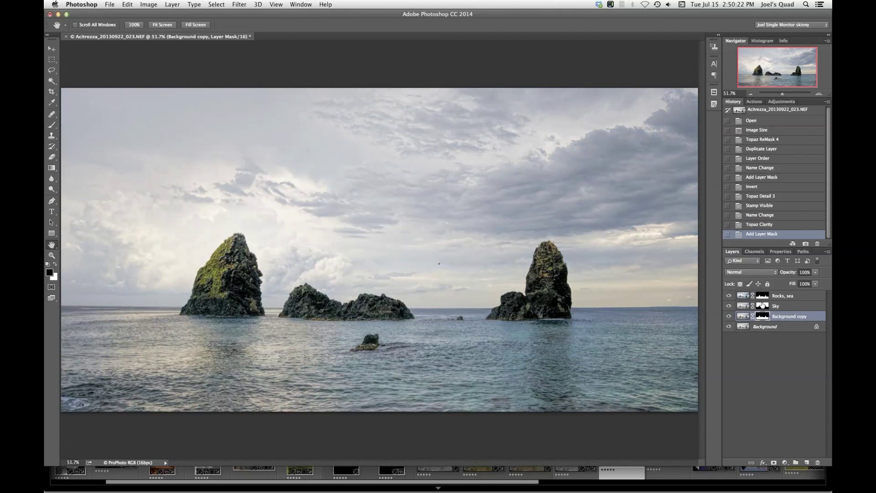
{"action": "key", "text": "super+s"}
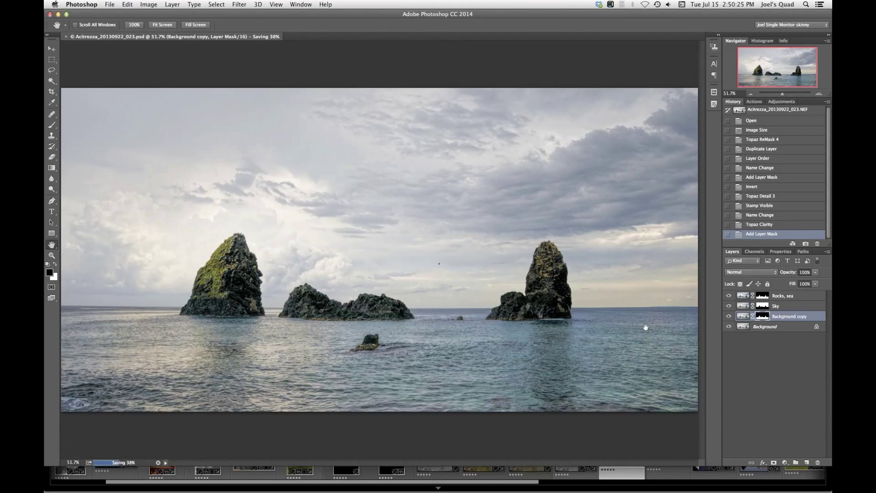
- Switch to Lightroom and return the Acitrezza NEF virtual copy to its Create Virtual Copy history state
{"action": "left_click", "coordinate": [613, 484]}
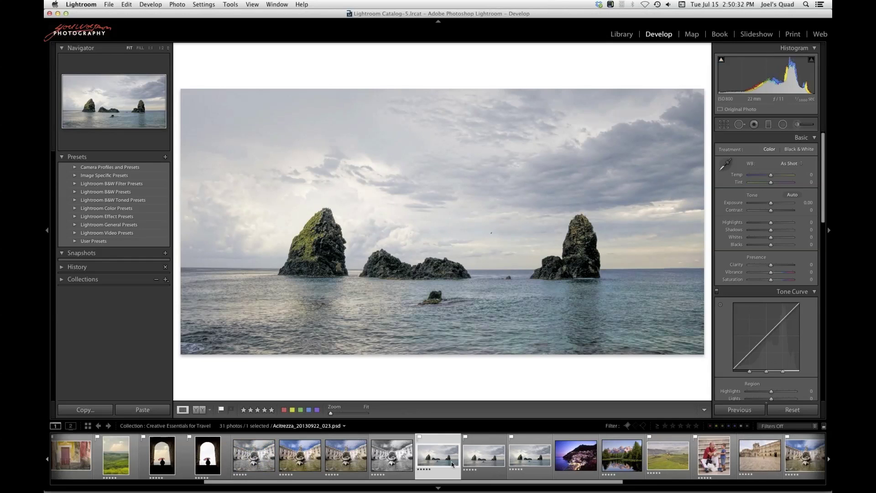
{"action": "left_click", "coordinate": [91, 284]}
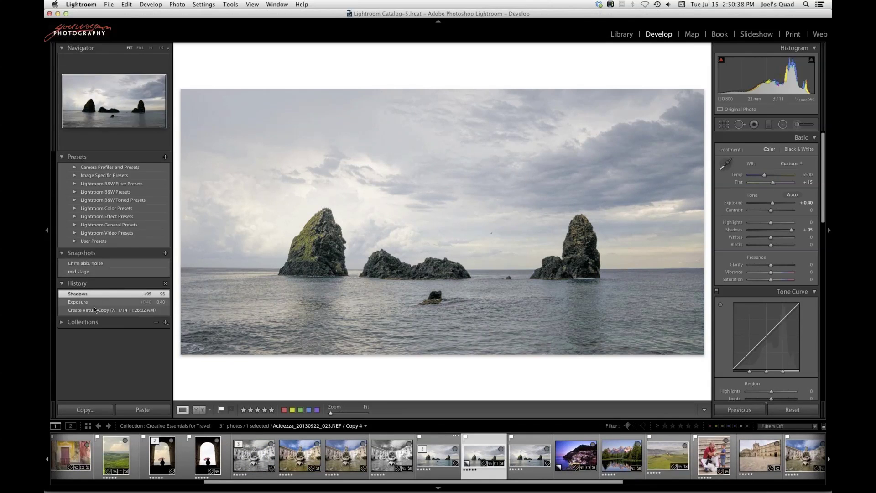
{"action": "left_click", "coordinate": [97, 311]}
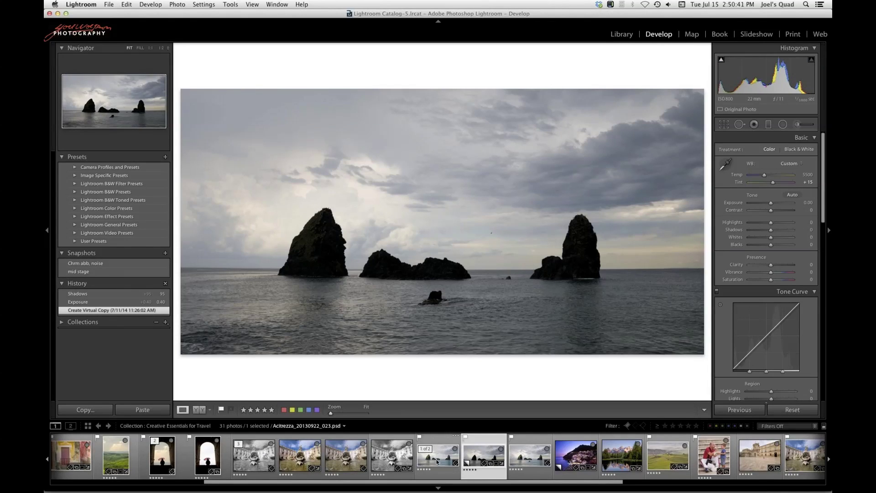
- Compare the unedited seascape side by side with the edited Acitrezza_20130922_023.psd, hiding the interface and turning the lights out
{"action": "left_click", "coordinate": [440, 451], "text": "super"}
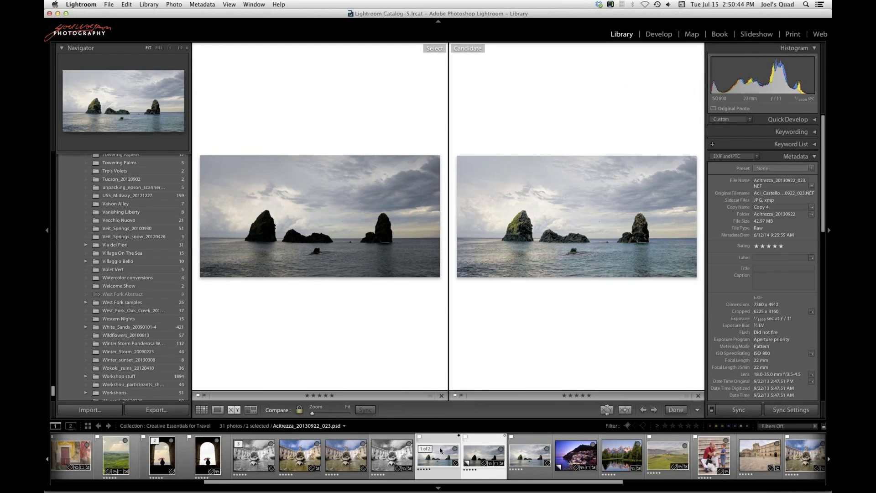
{"action": "key", "text": "shift+Tab"}
{"action": "key", "text": "l"}
{"action": "key", "text": "l"}
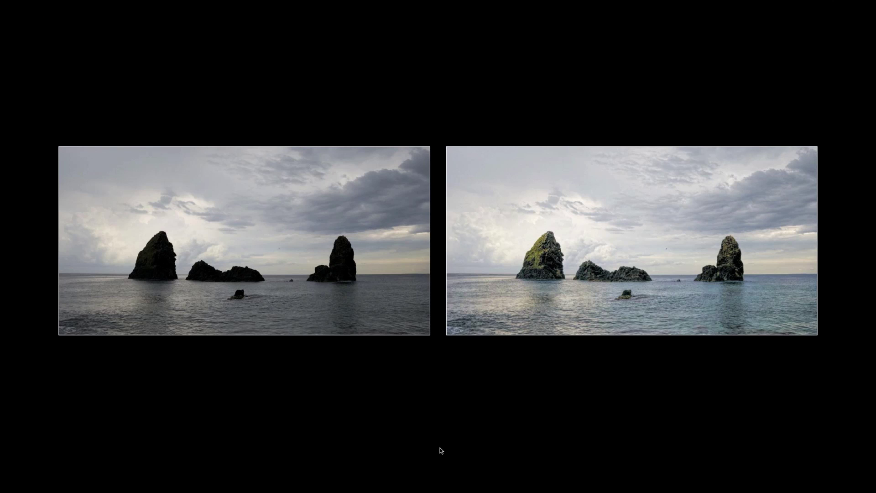